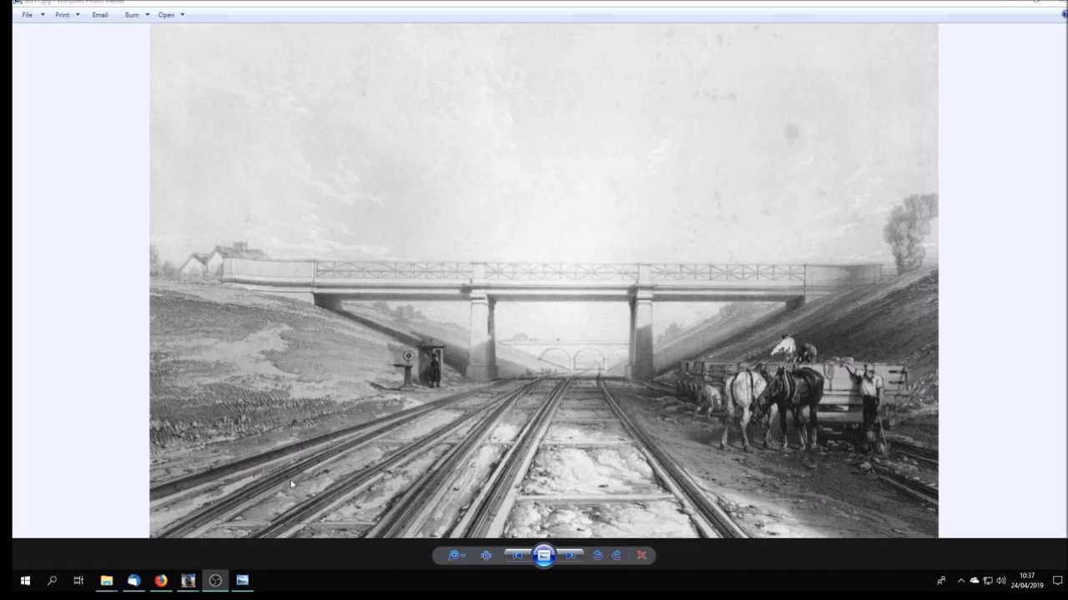
Step: Switch to the Trainz: A New Era window and examine the track junction and its neighbouring tracks
mouse_move(188, 580)
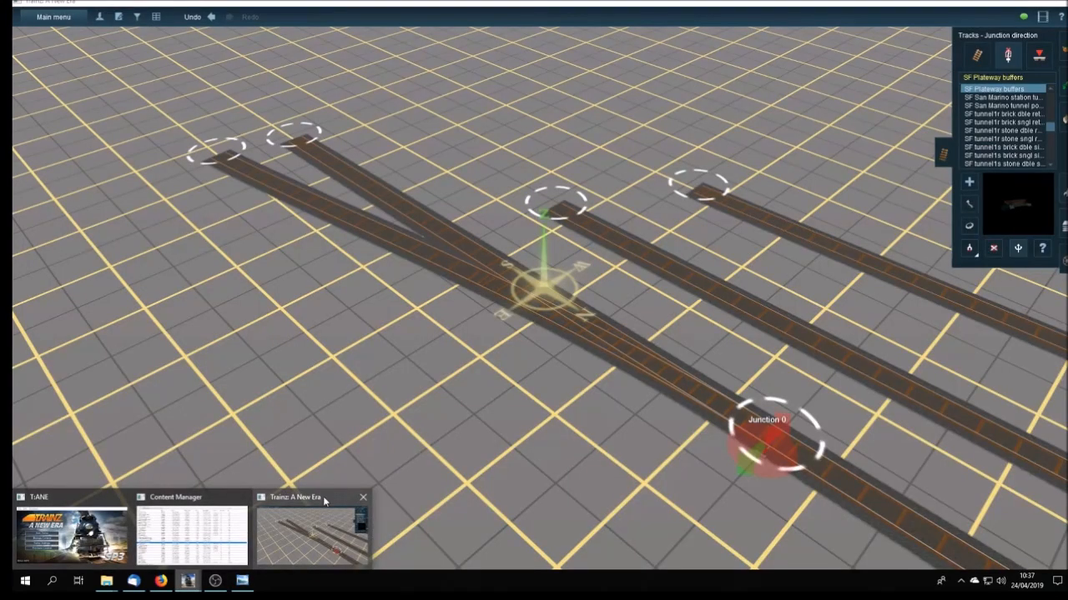
click(324, 500)
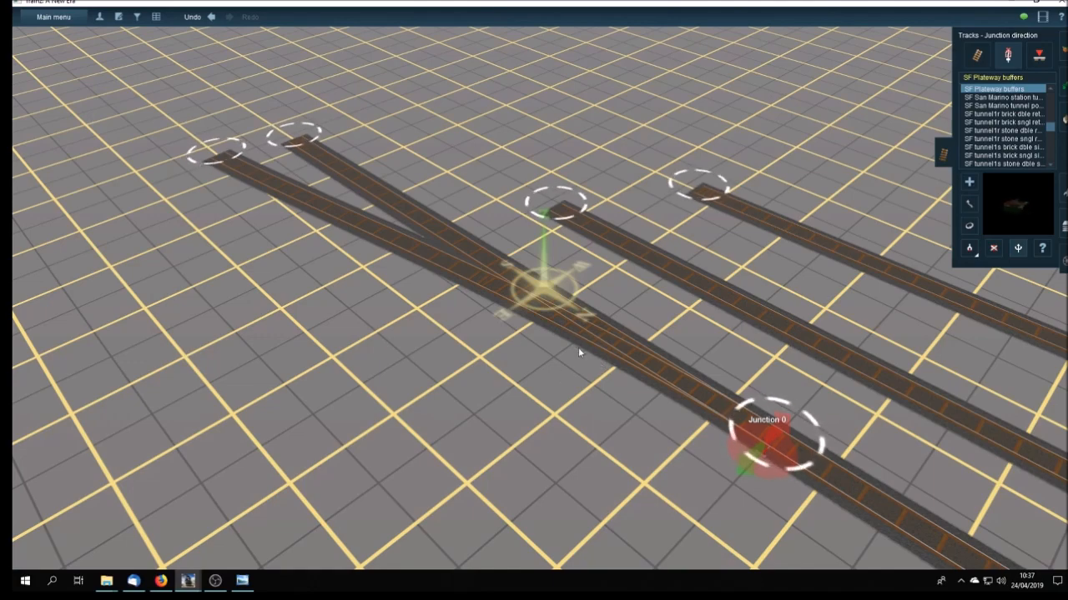
scroll(594, 344, up, 3)
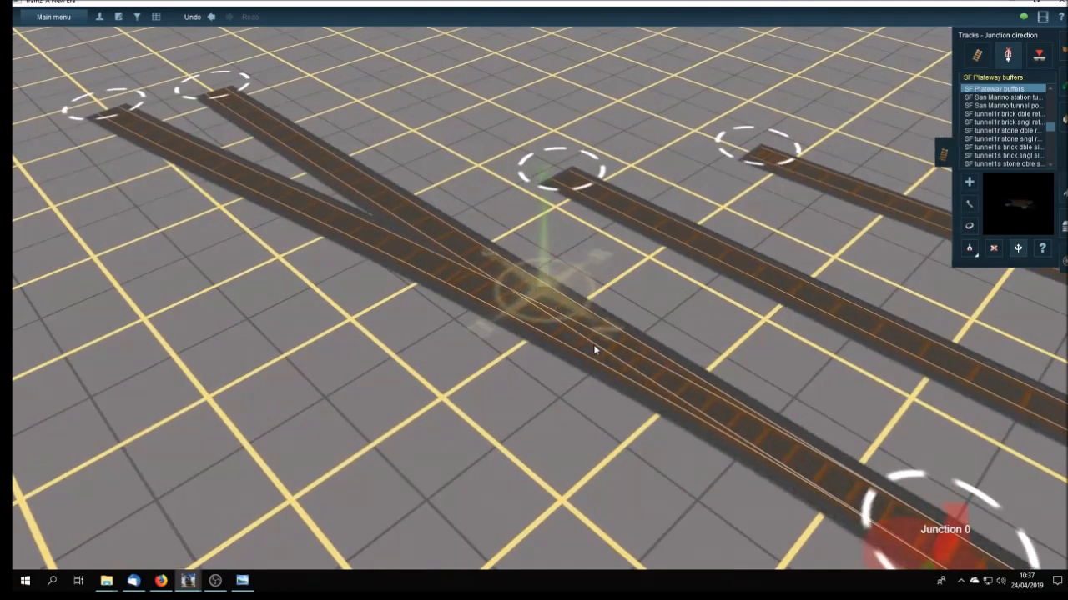
scroll(594, 346, down, 1)
scroll(658, 437, down, 1)
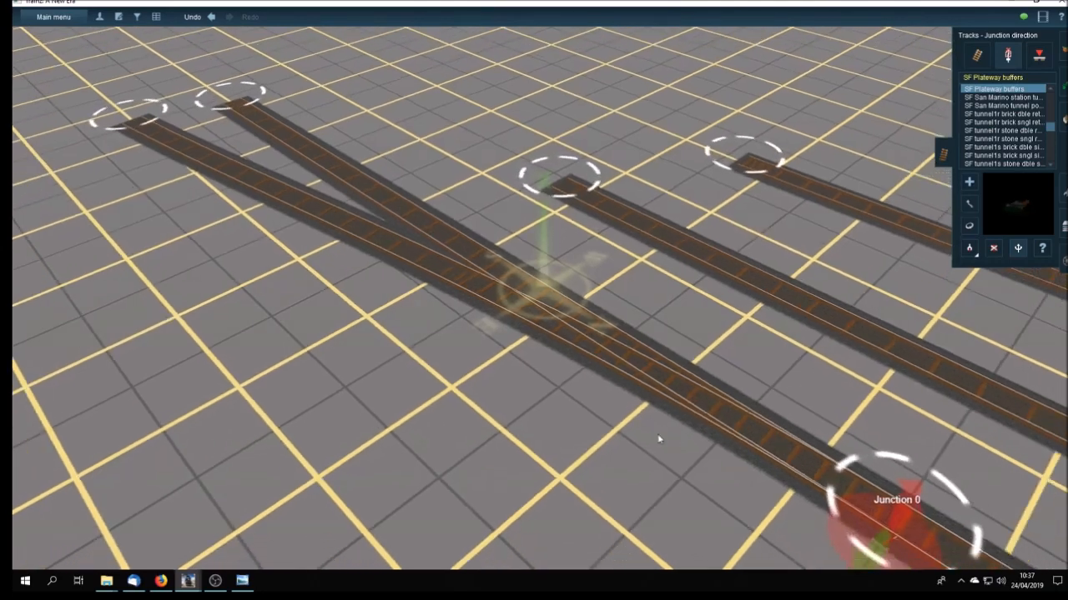
scroll(658, 438, down, 1)
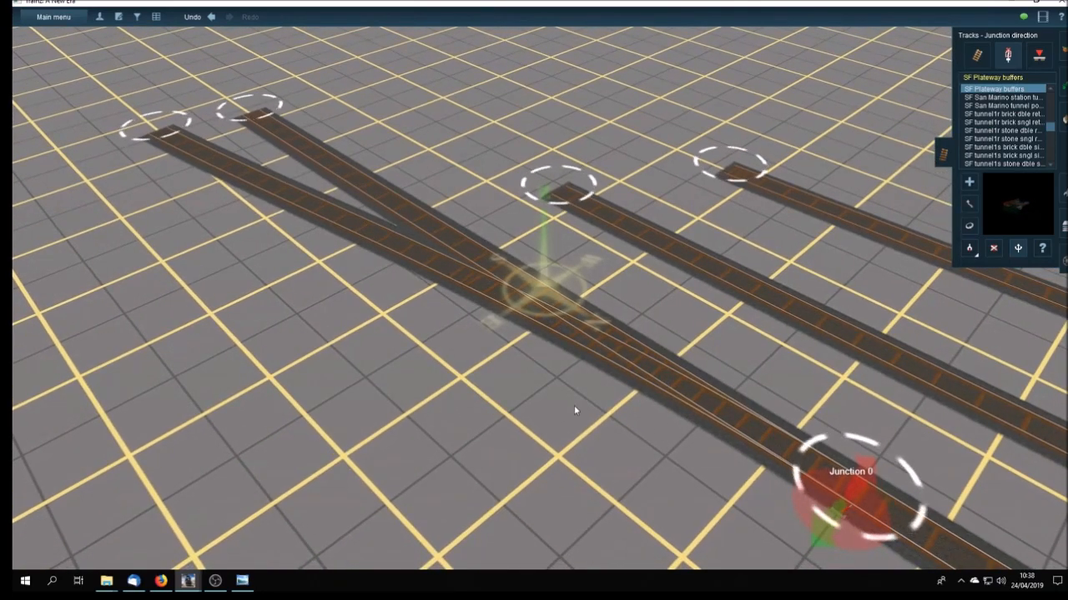
right_drag(574, 405, 573, 245)
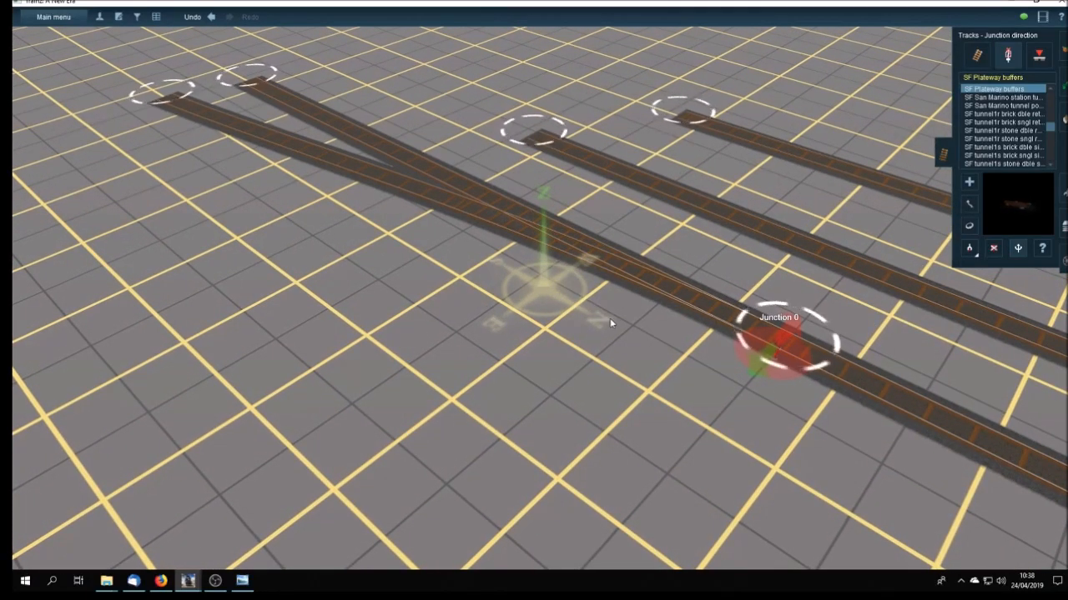
Step: Move the free end of the junction branch nearest the parallel tracks outward, widening the gap between the two branches
click(981, 57)
click(968, 208)
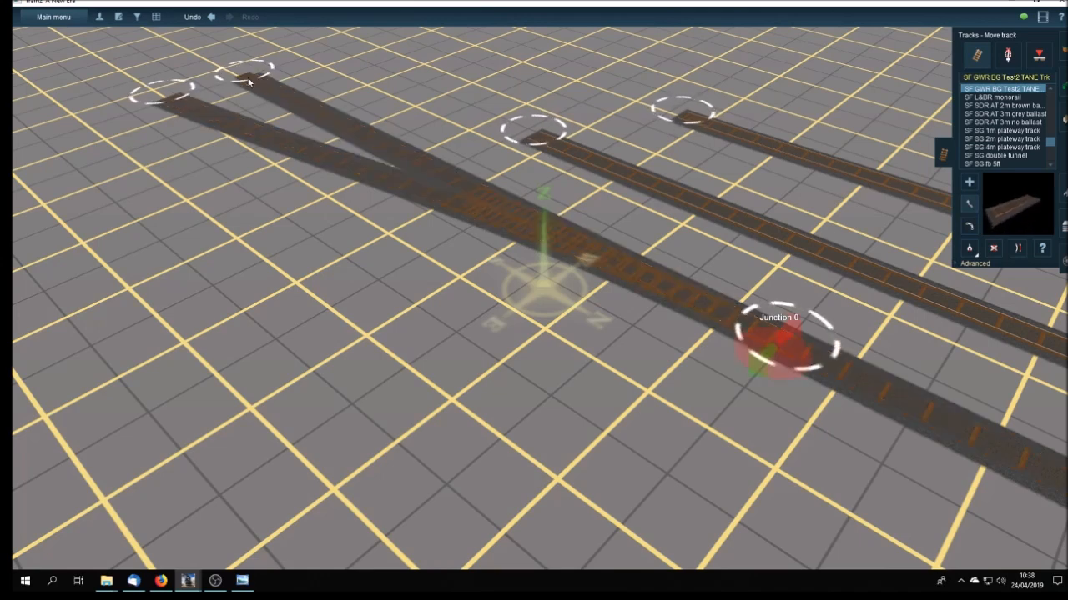
drag(258, 75, 324, 64)
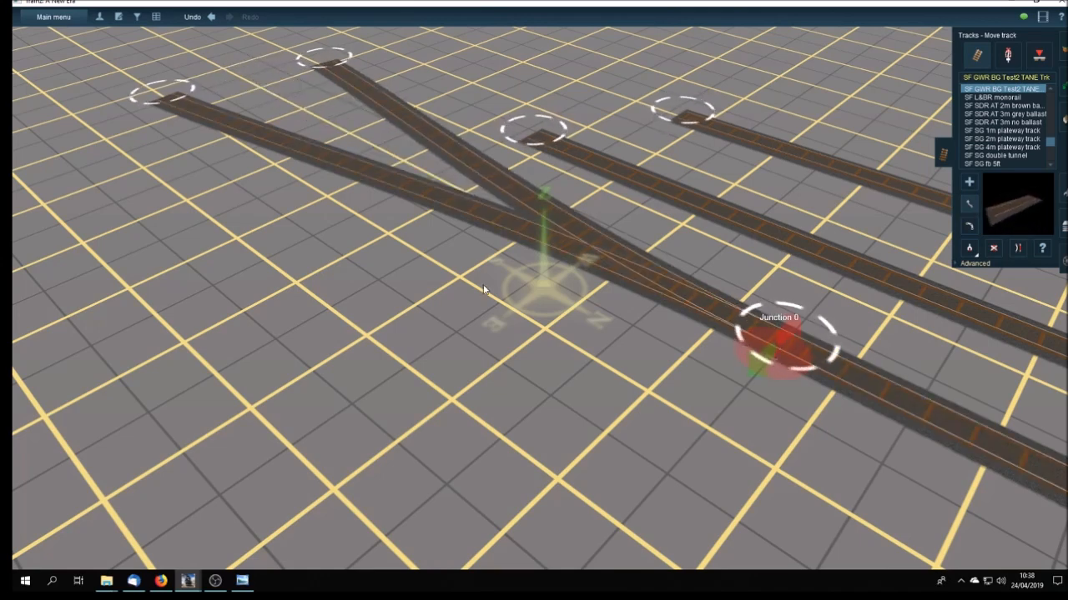
Step: Activate the junction direction tool and switch Junction 0 to its other branch and back
scroll(634, 267, up, 3)
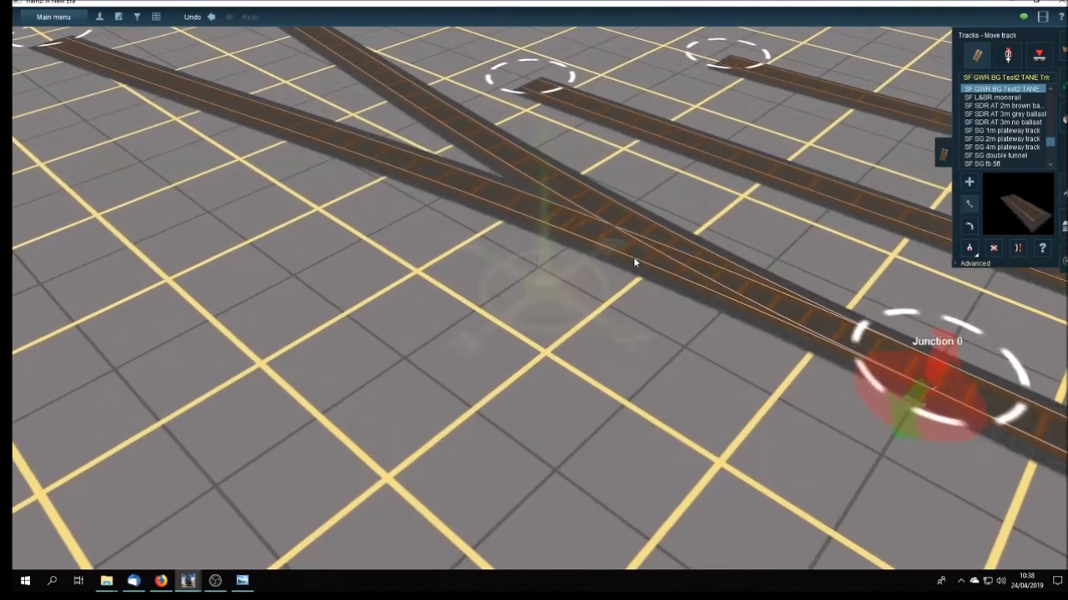
scroll(547, 280, up, 5)
scroll(547, 280, down, 5)
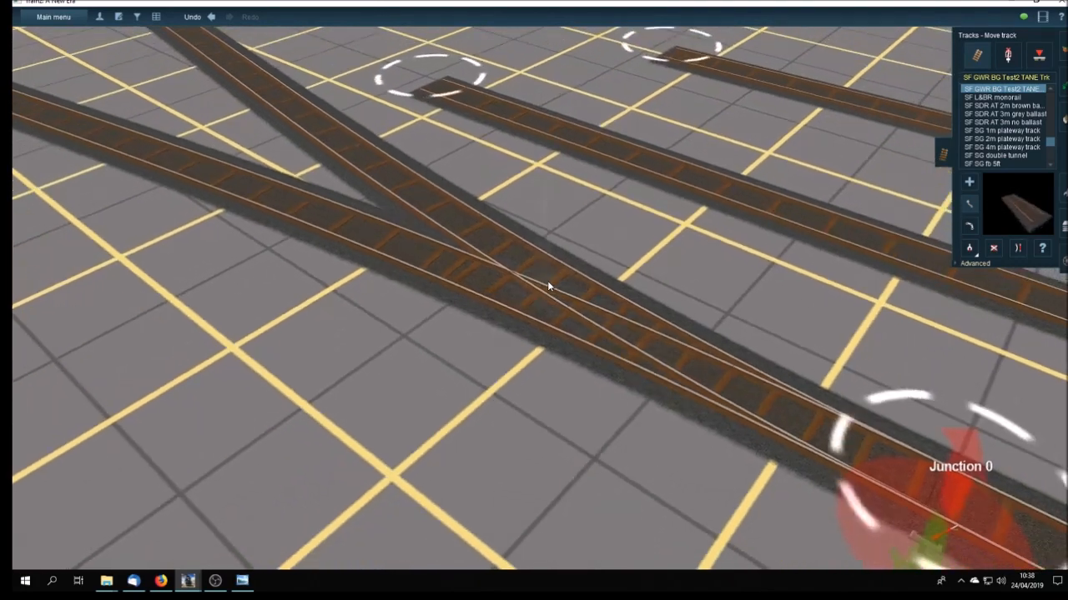
scroll(547, 280, down, 5)
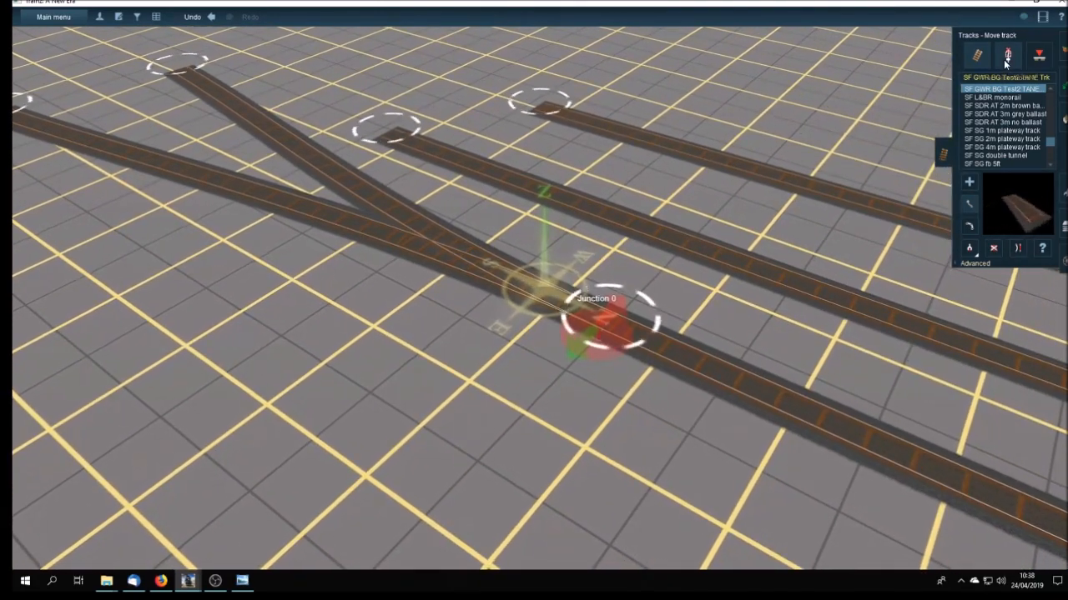
click(1005, 57)
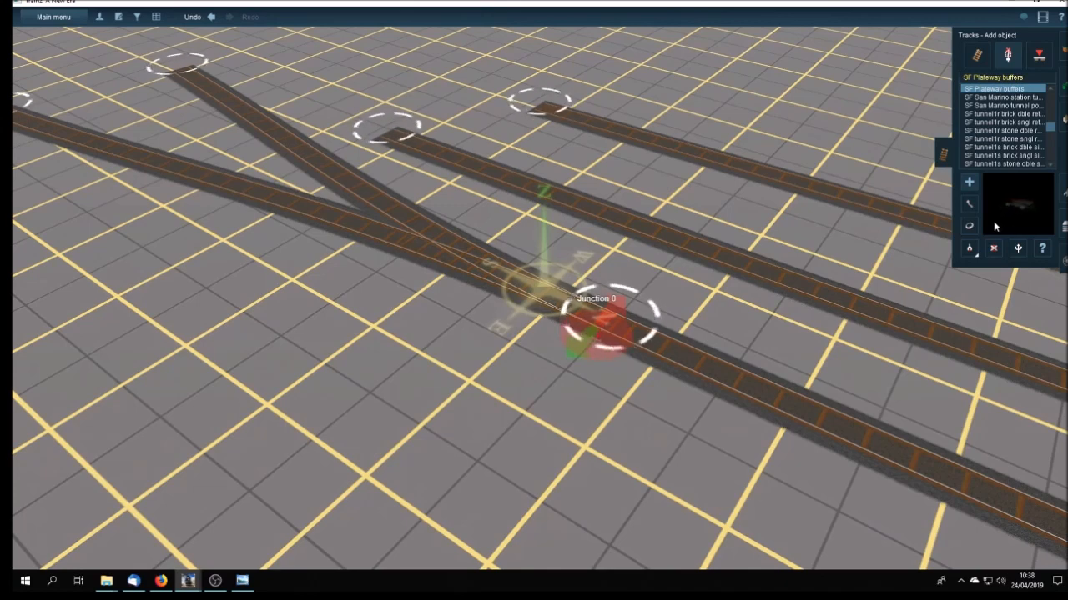
click(1018, 248)
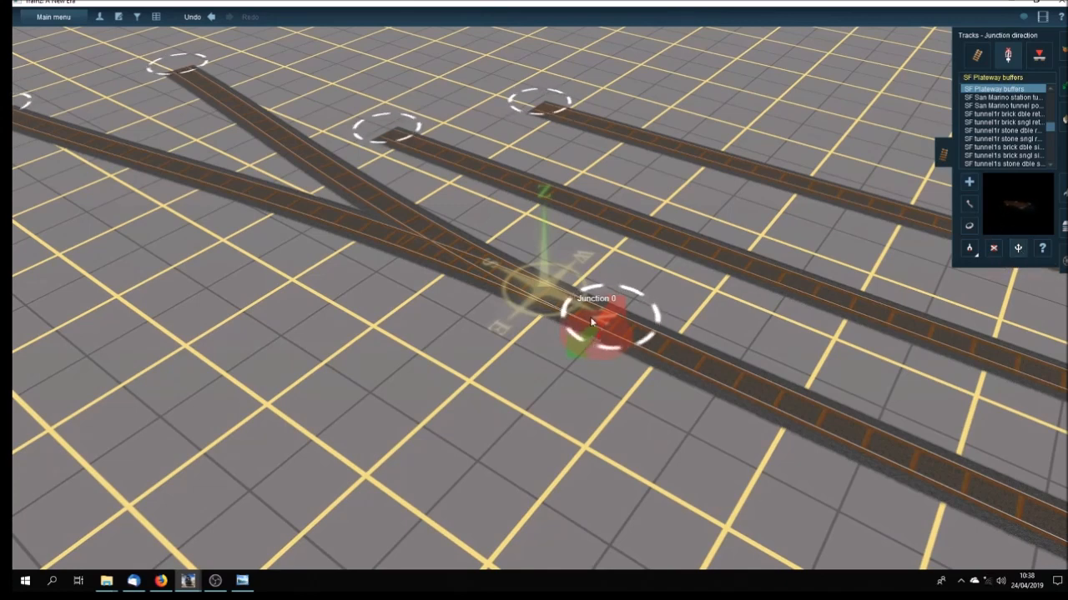
scroll(590, 321, up, 5)
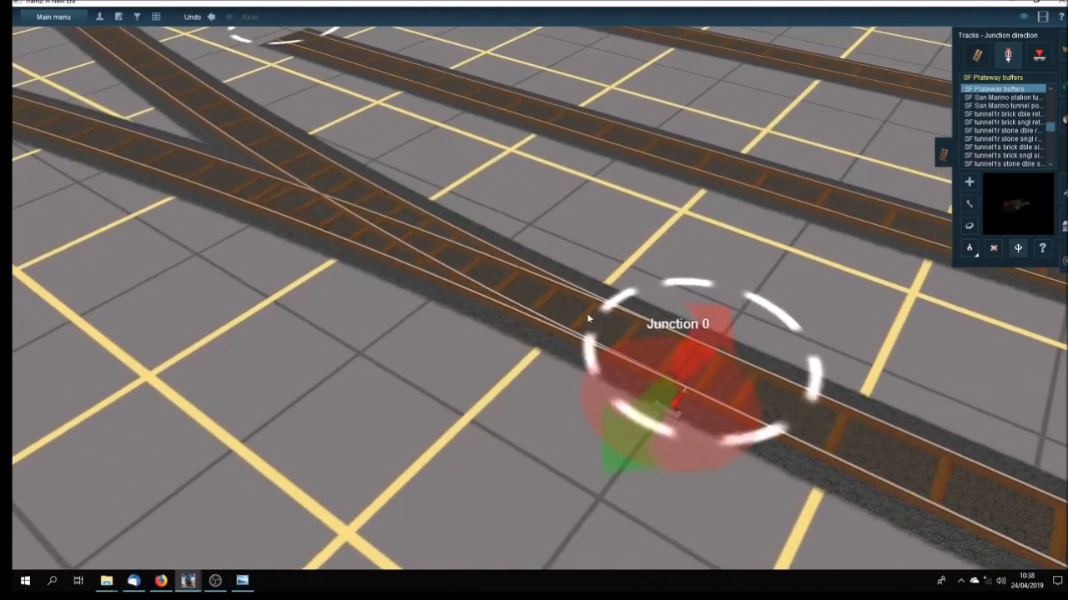
key(Left)
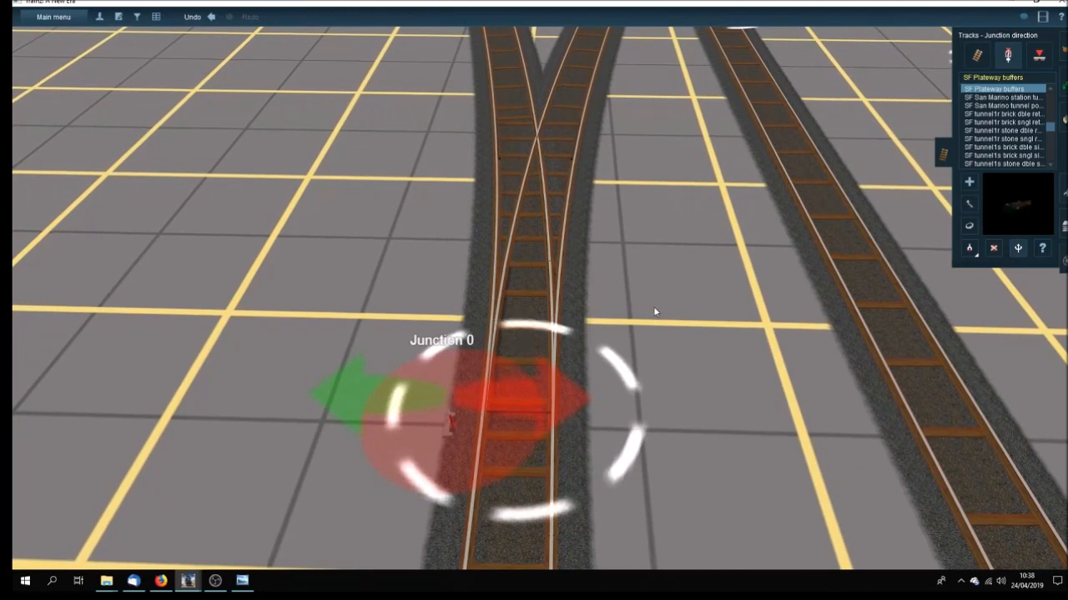
scroll(621, 338, down, 3)
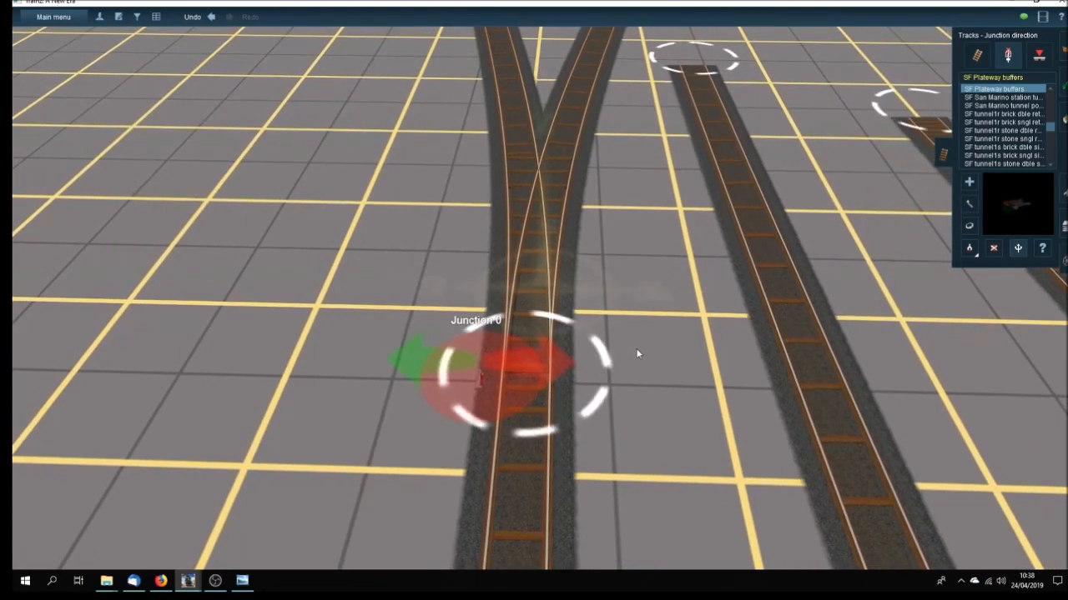
click(535, 342)
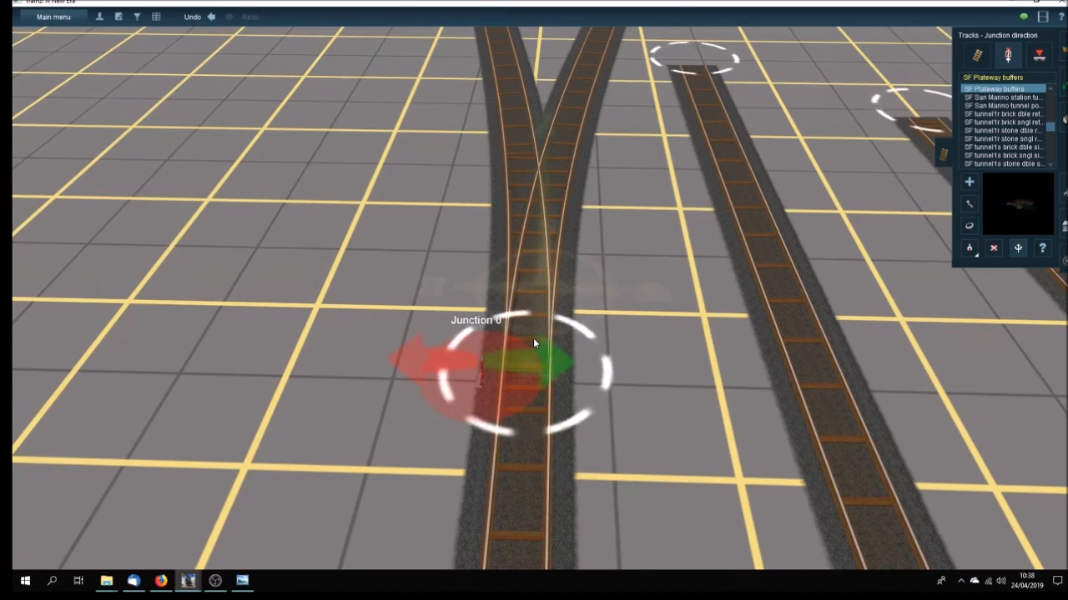
click(527, 334)
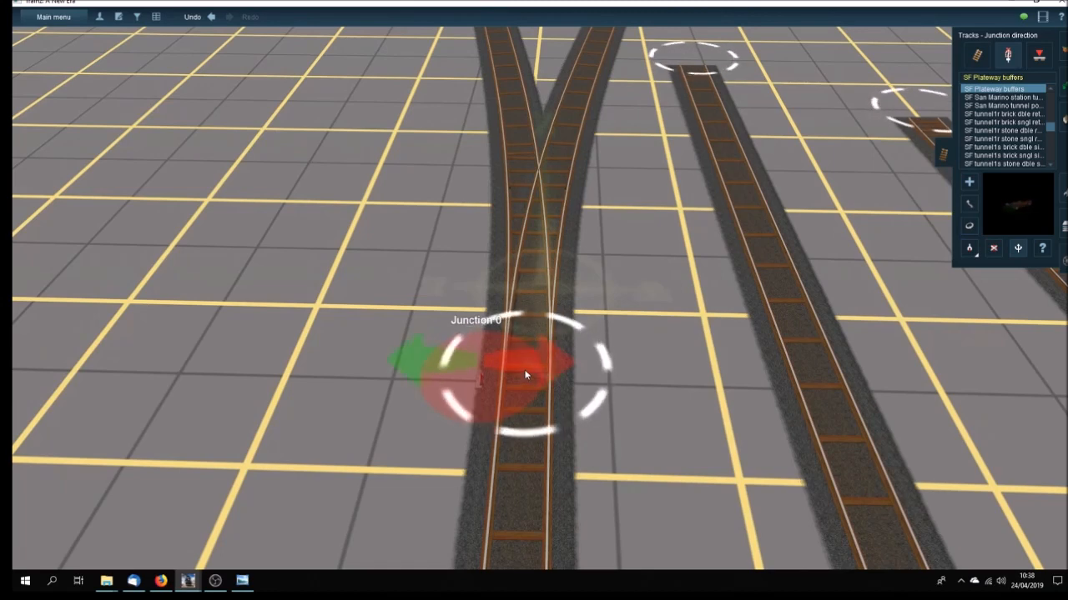
Step: Inspect the switch rails up close and reverse the direction of Junction 0 once
scroll(525, 375, up, 3)
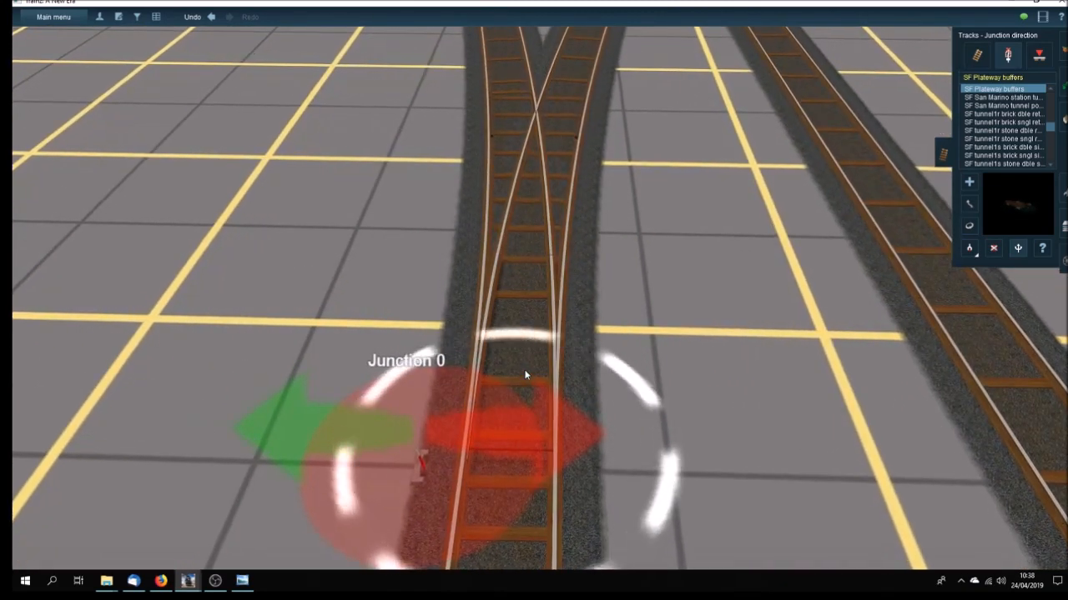
scroll(526, 375, down, 3)
scroll(526, 376, up, 3)
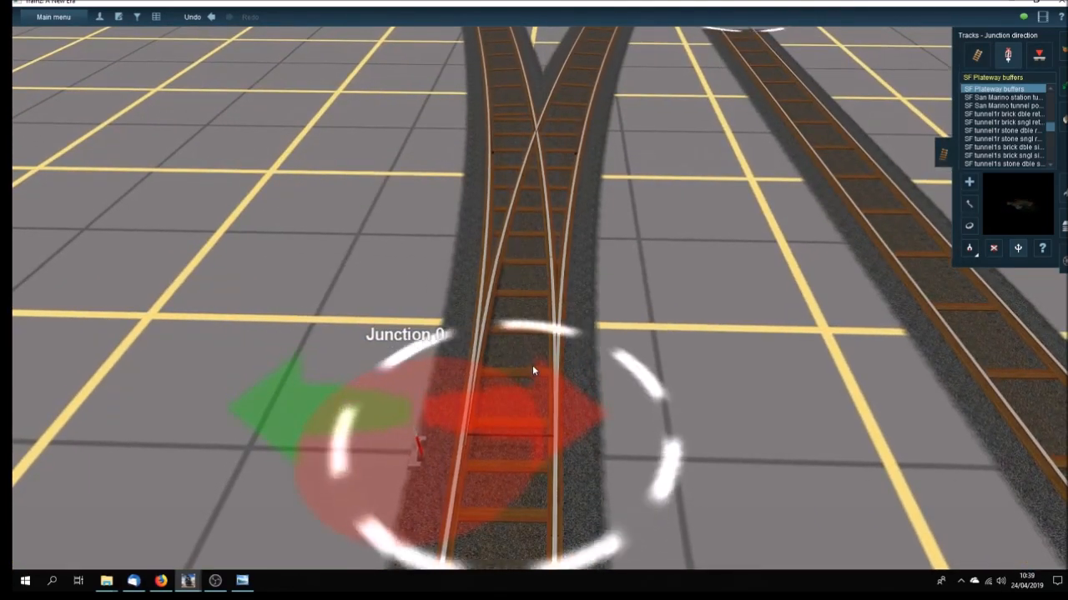
click(532, 369)
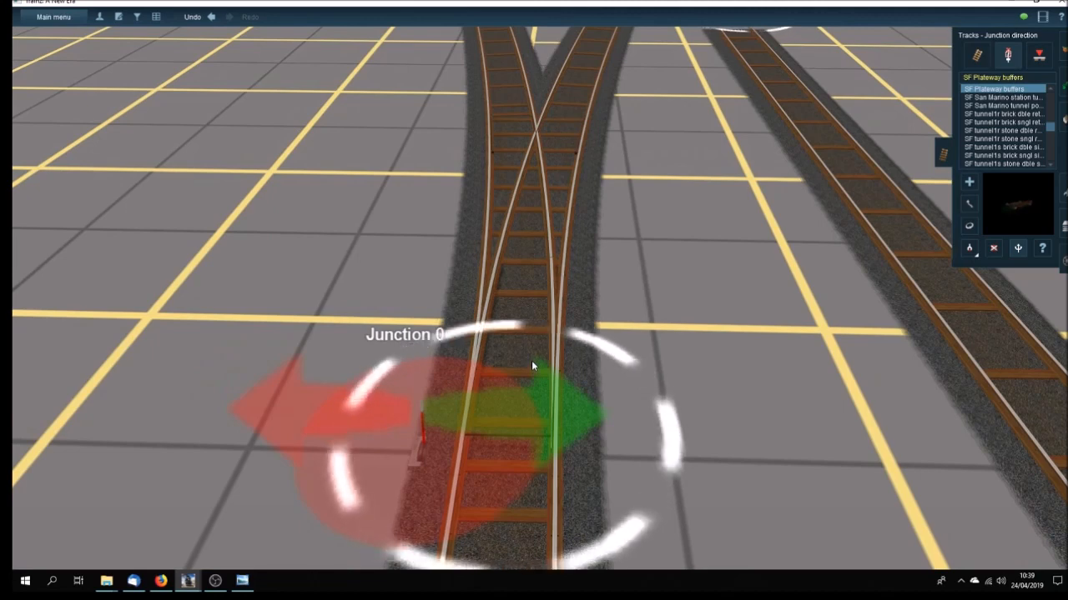
Step: Examine the rails and sleepers where the two branches cross beyond Junction 0, close up and from all sides
scroll(531, 361, down, 3)
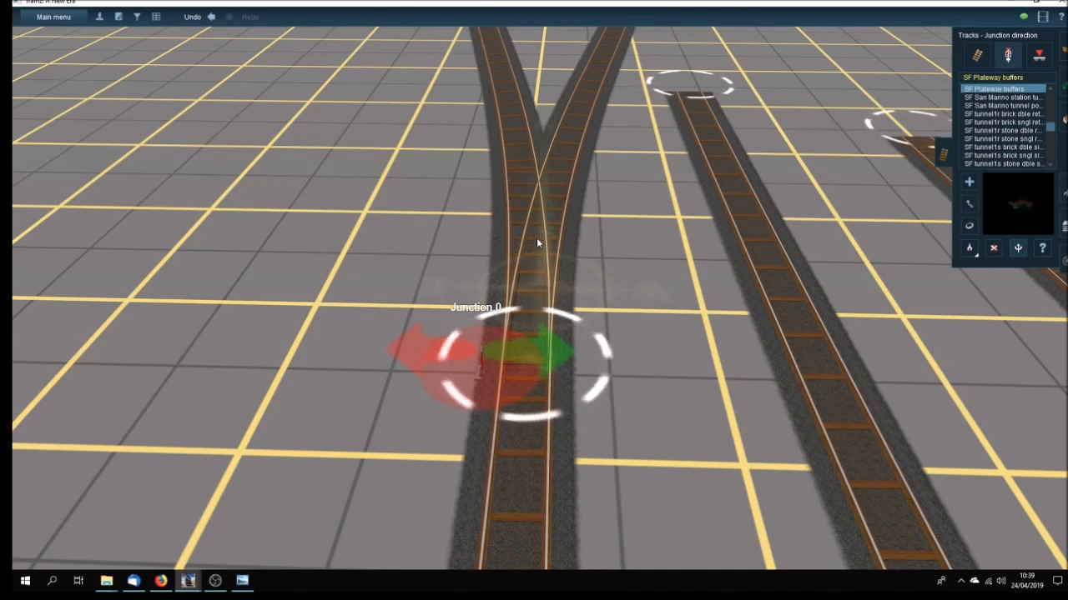
right_drag(568, 254, 533, 279)
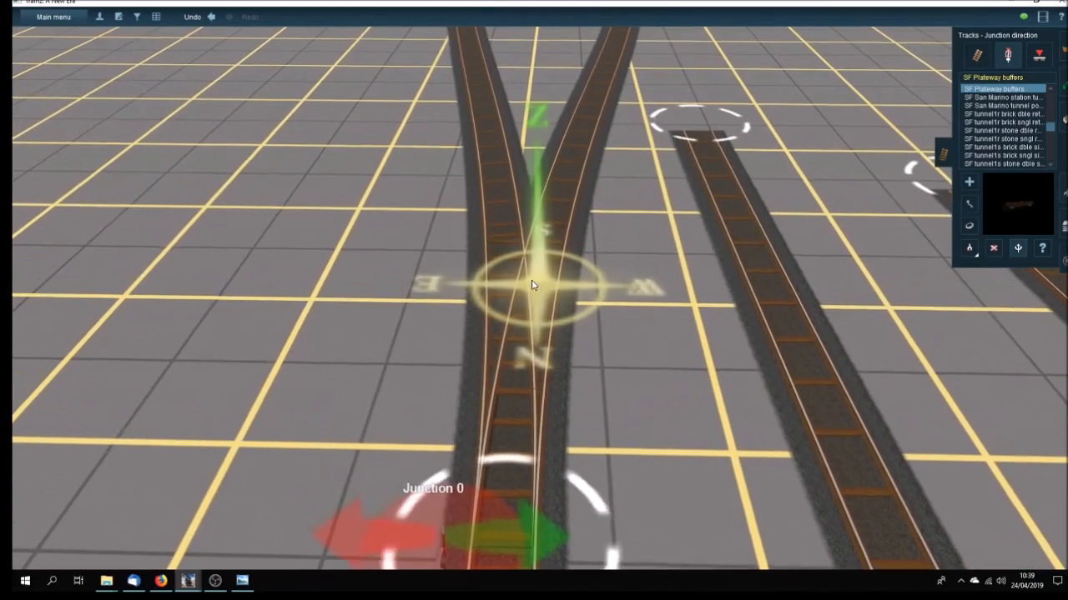
scroll(533, 279, up, 1)
scroll(533, 283, up, 3)
scroll(533, 283, down, 2)
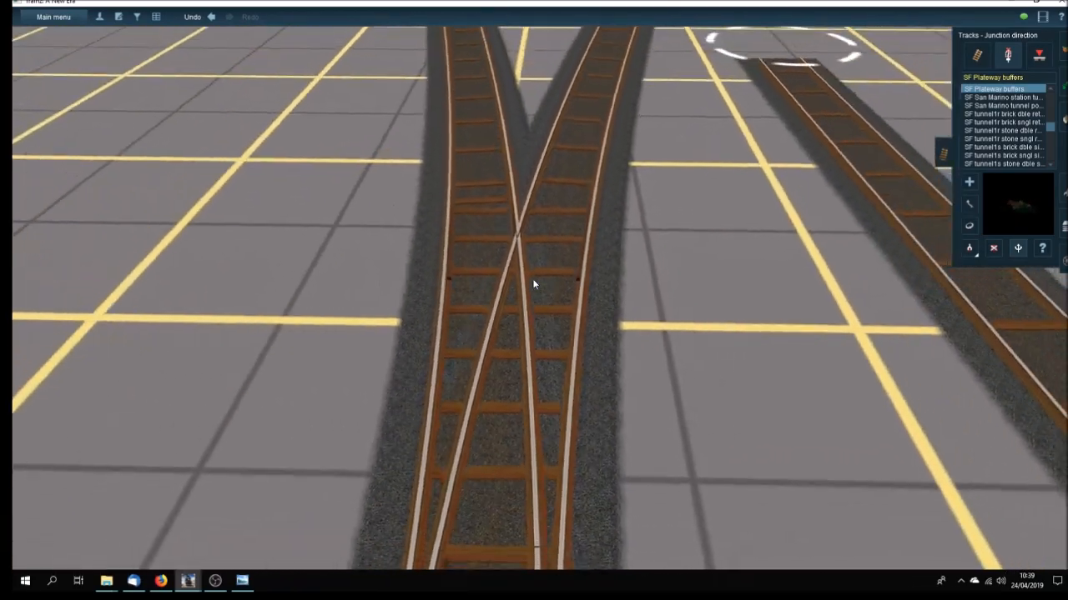
key(Left)
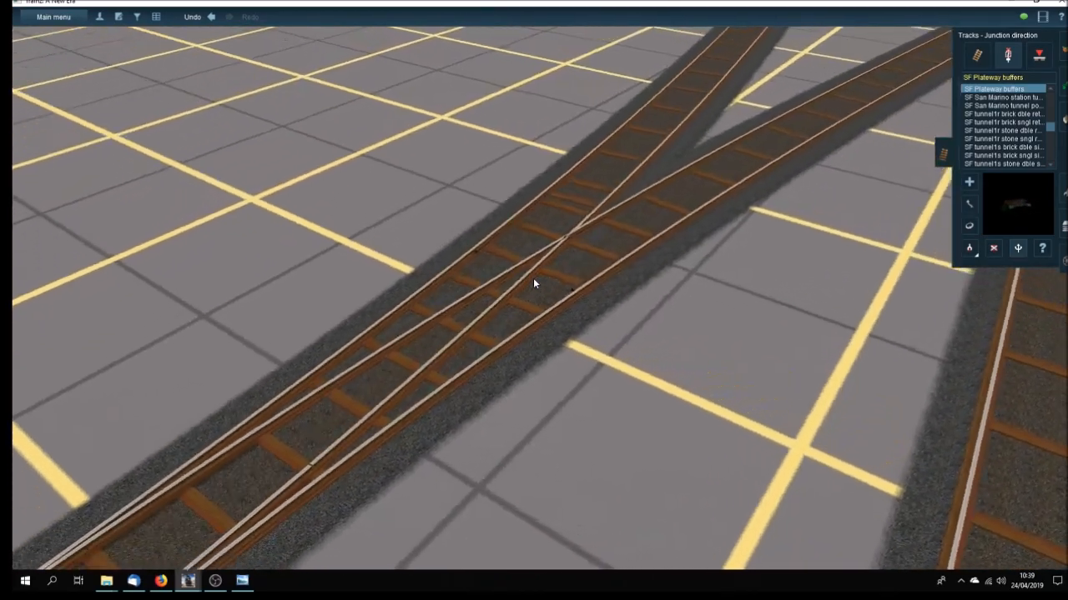
key(Left)
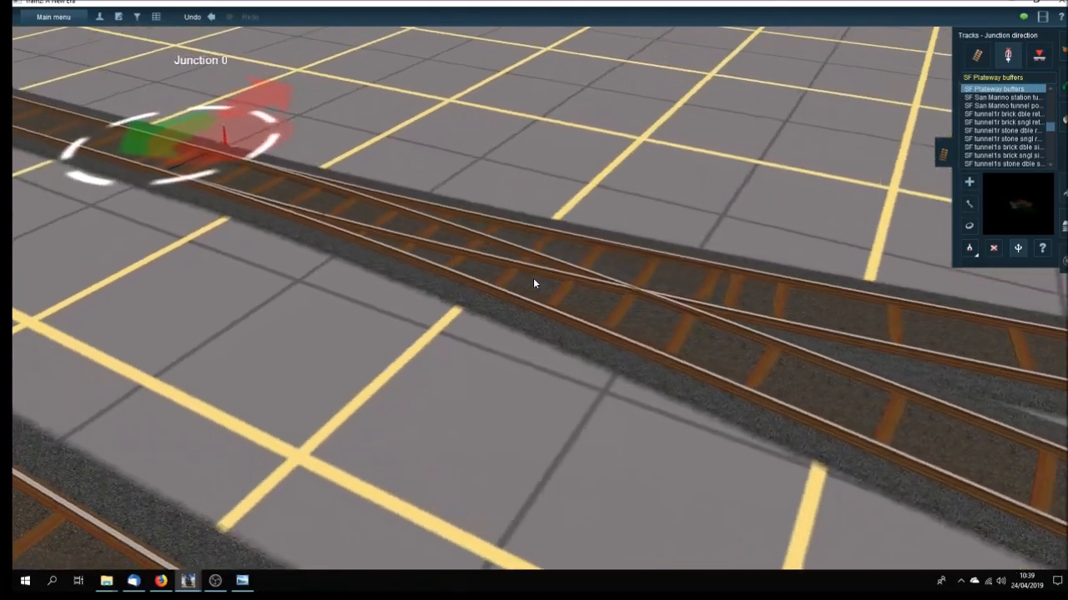
key(Left)
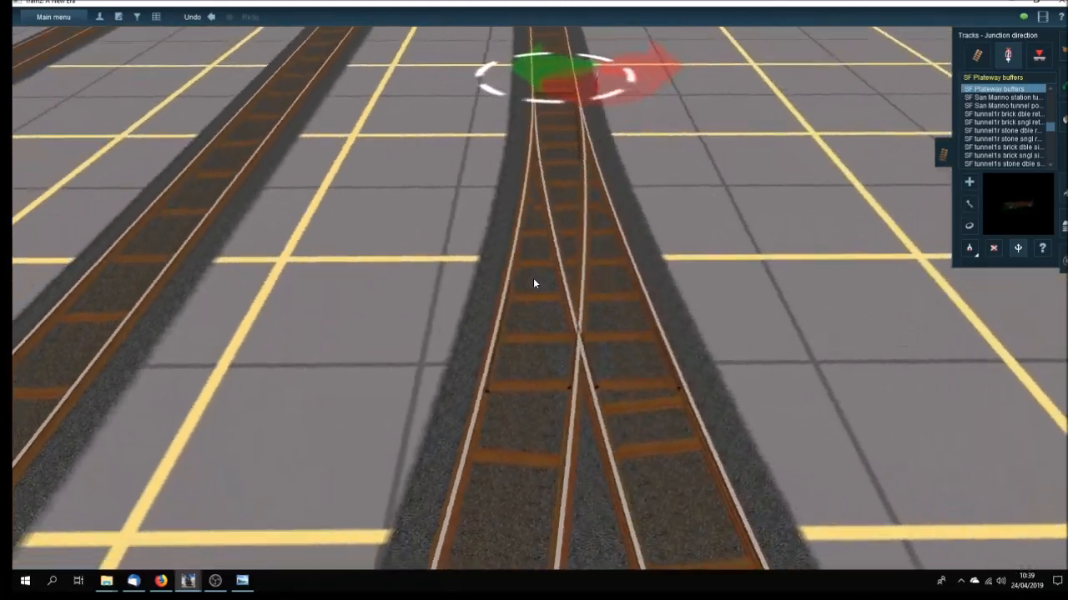
key(Left)
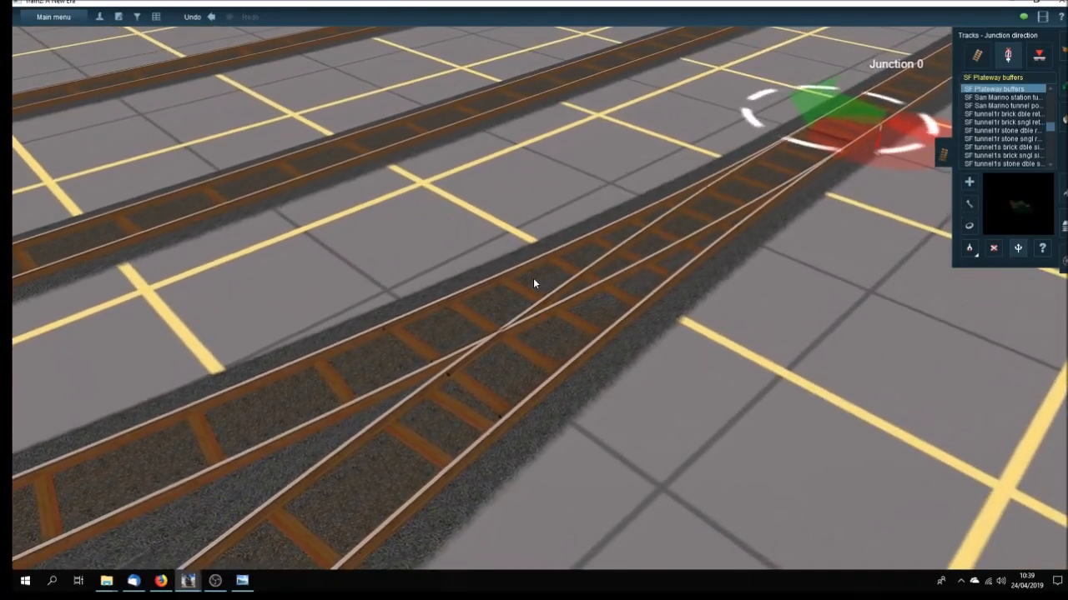
key(Down)
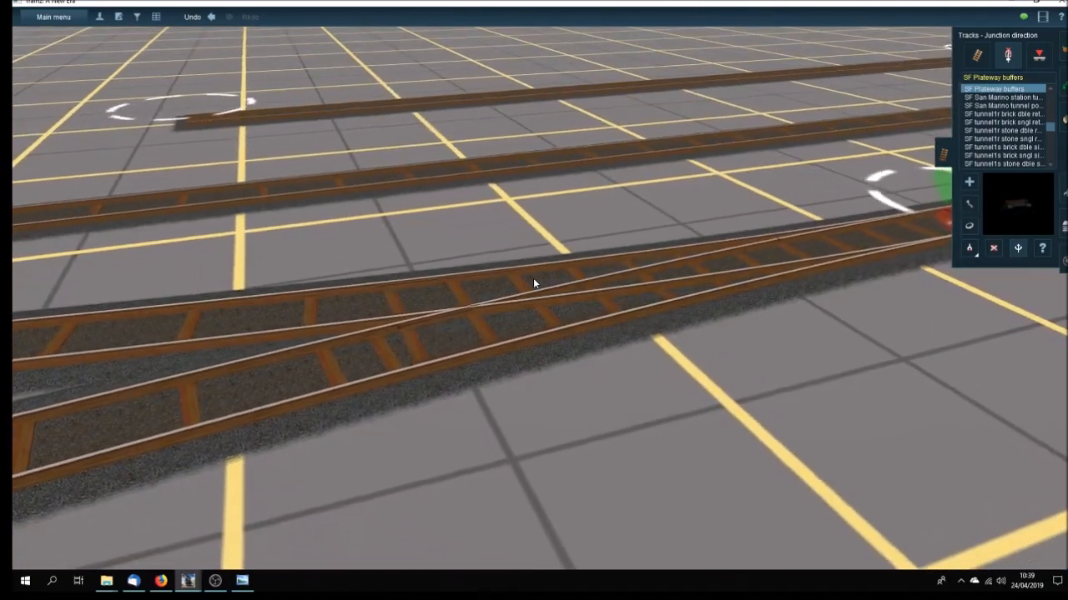
key(Up)
key(Down)
mouse_move(532, 299)
right_down()
mouse_move(520, 311)
mouse_move(451, 320)
right_up()
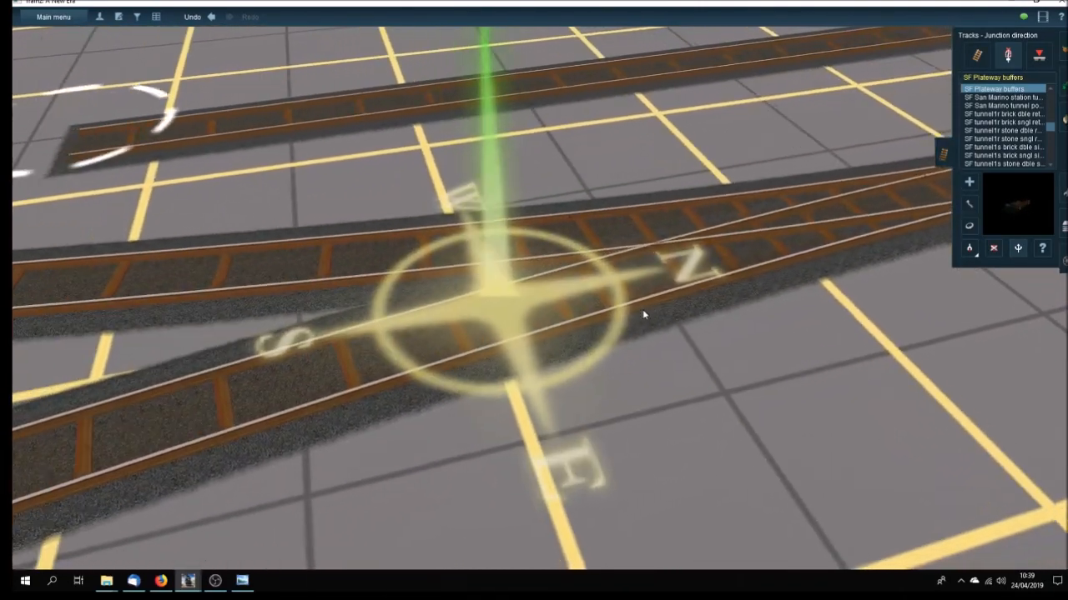
mouse_move(643, 314)
right_down()
mouse_move(715, 322)
mouse_move(722, 312)
right_up()
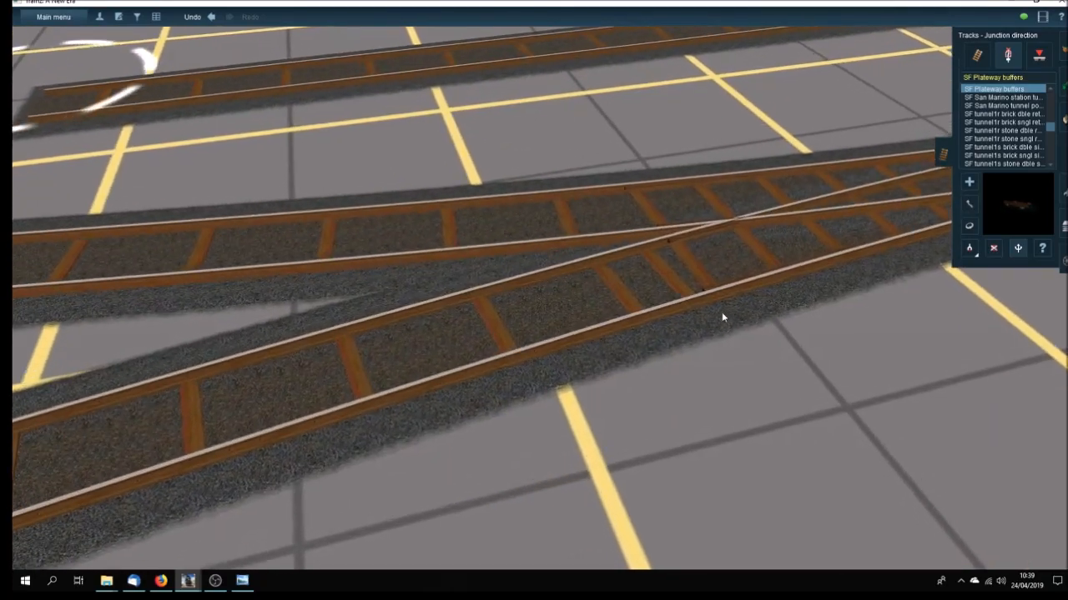
scroll(722, 317, up, 1)
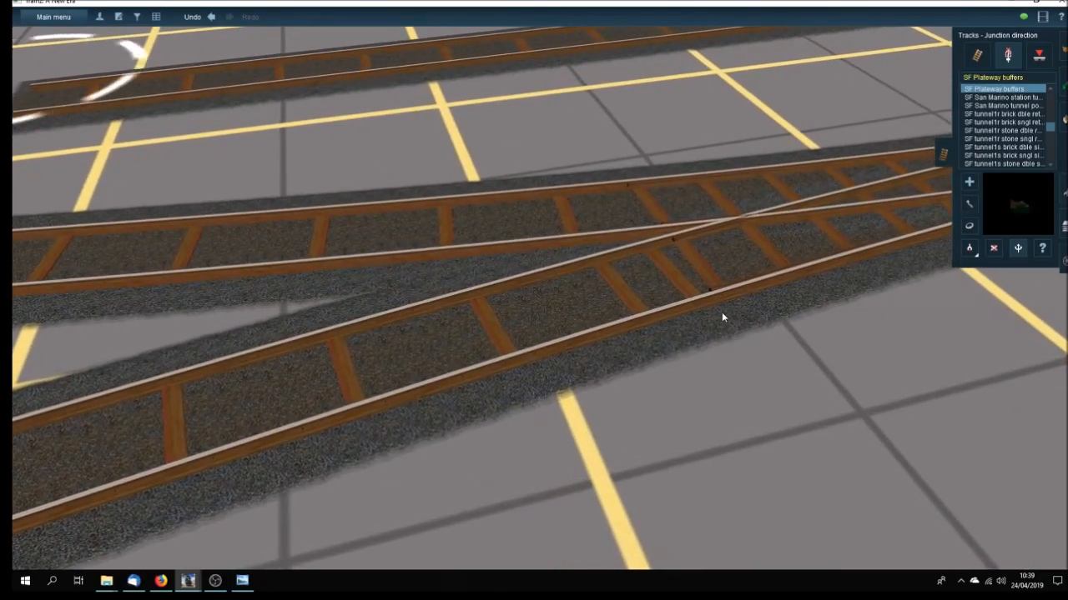
key(Left)
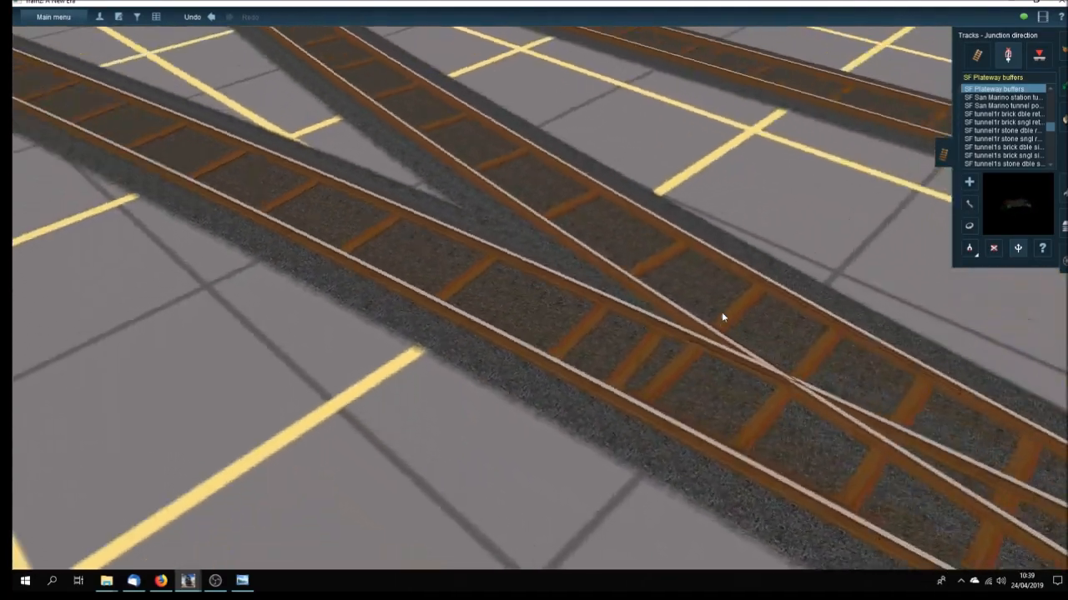
key(Left)
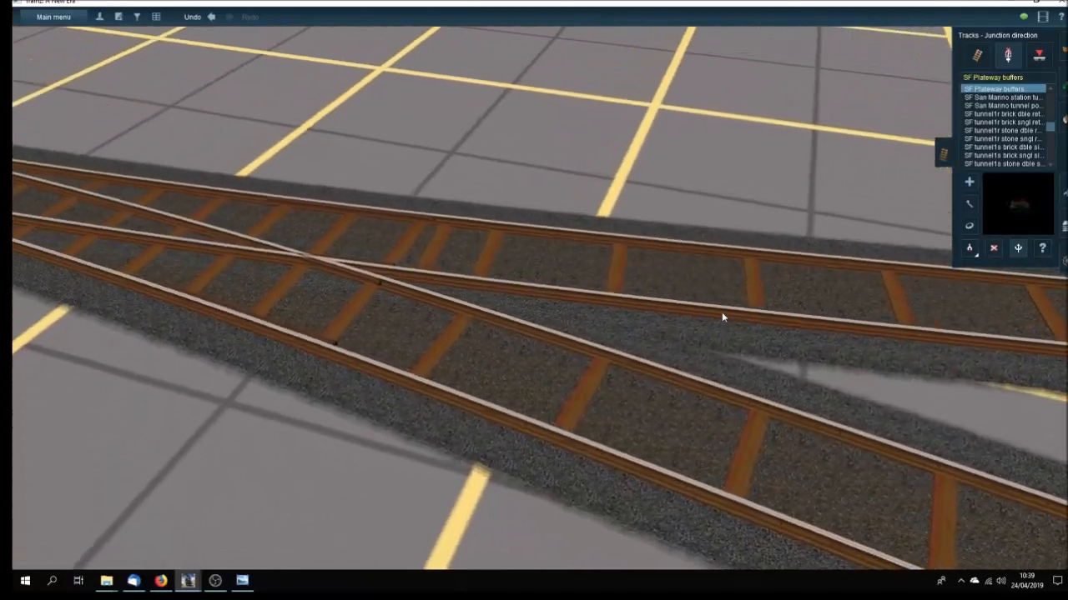
key(Up)
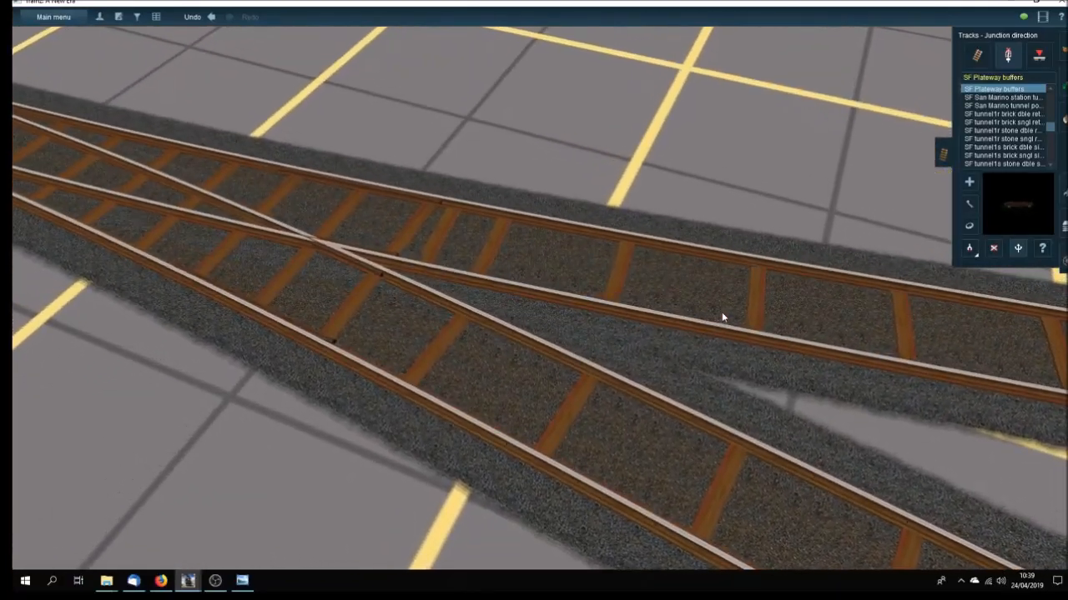
Step: Inspect the crossing beyond Junction 0 from both sides and in relation to the switch rails at the junction
key(Left)
key(Left)
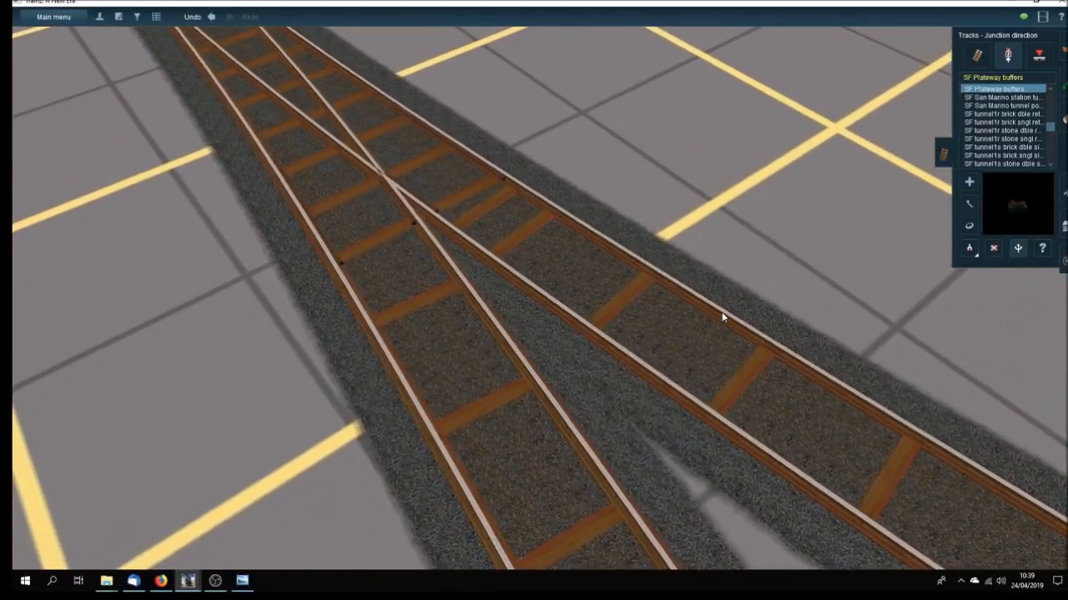
key(Left)
key(Down)
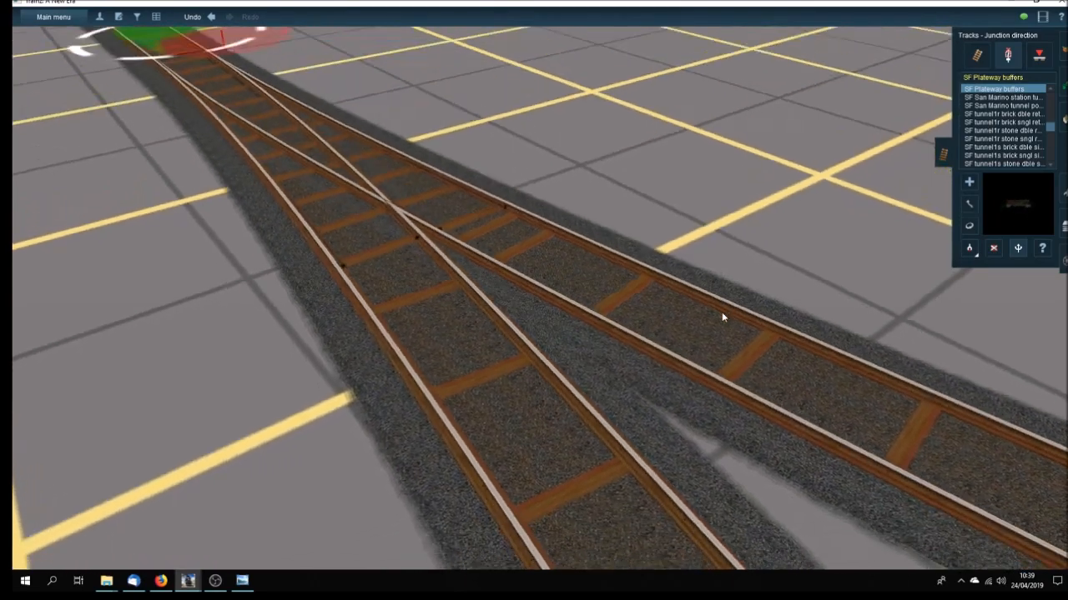
key(Left)
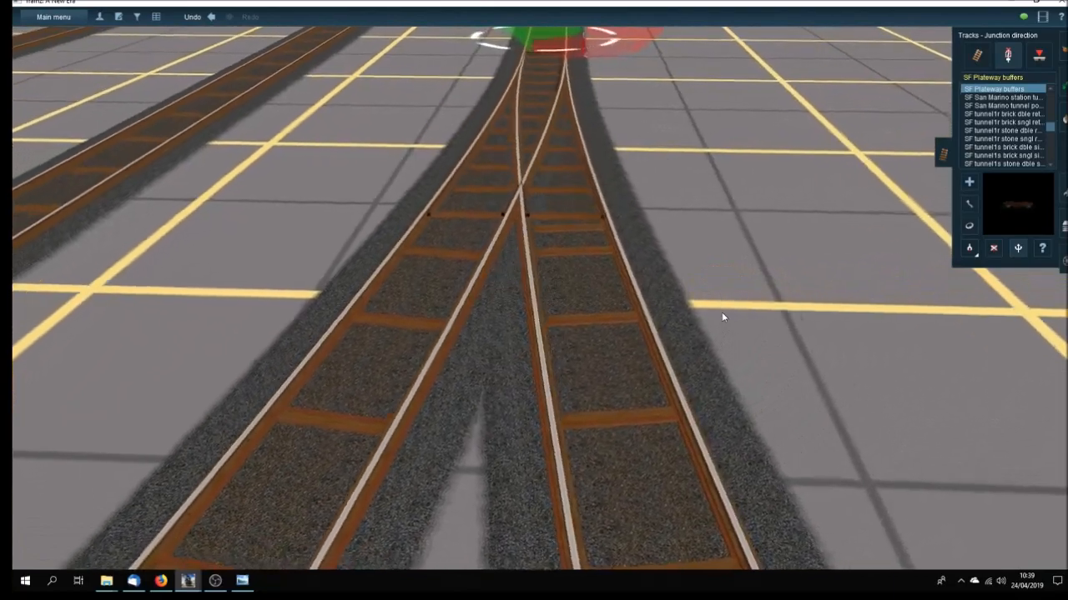
key(Left)
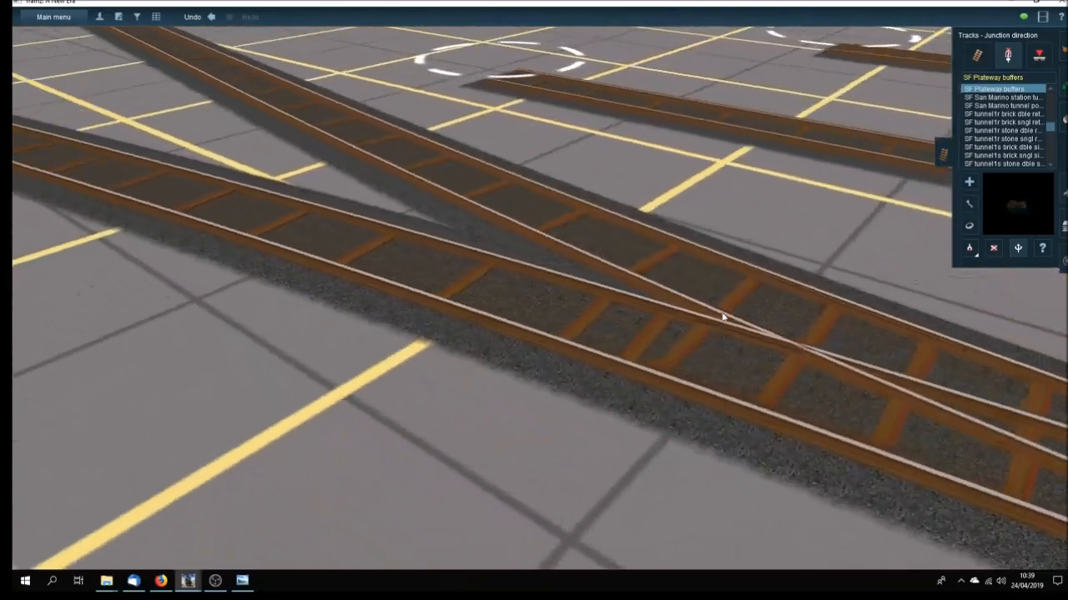
key(Left)
right_drag(619, 293, 615, 338)
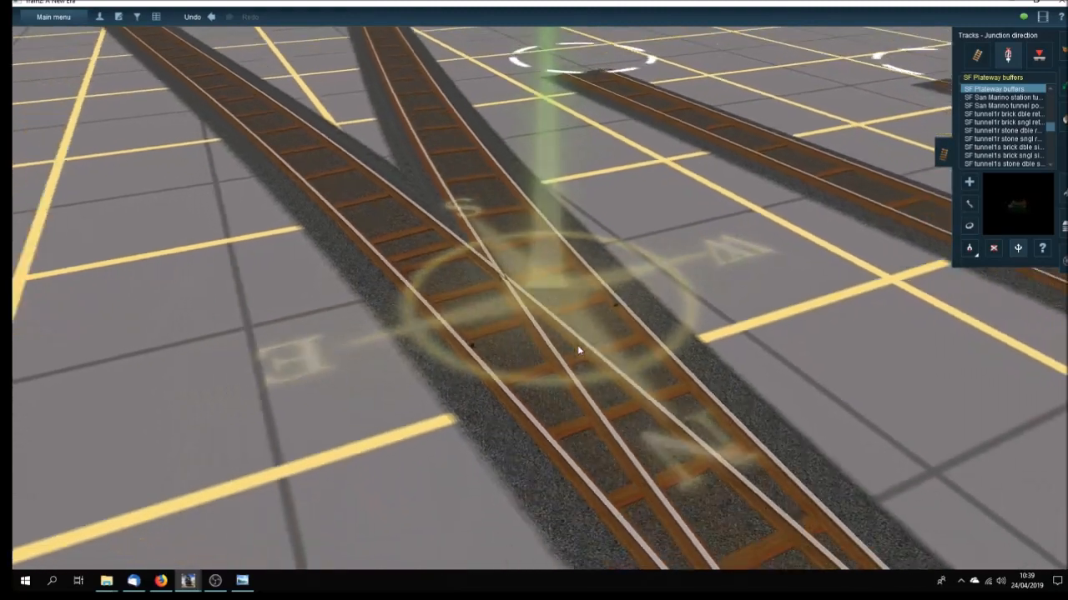
scroll(578, 351, down, 3)
right_click(584, 340)
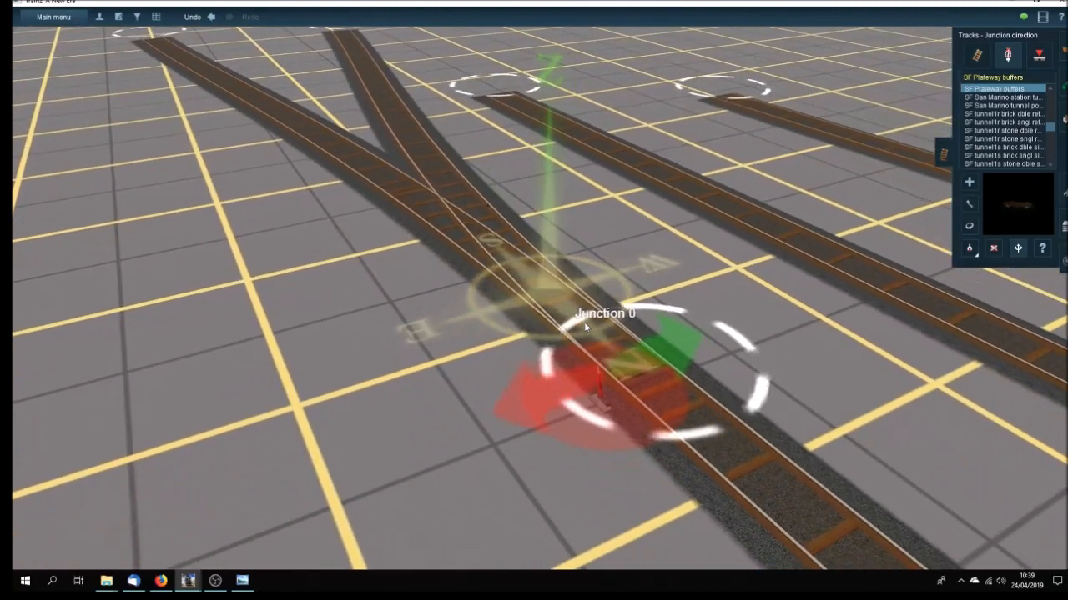
scroll(587, 325, up, 3)
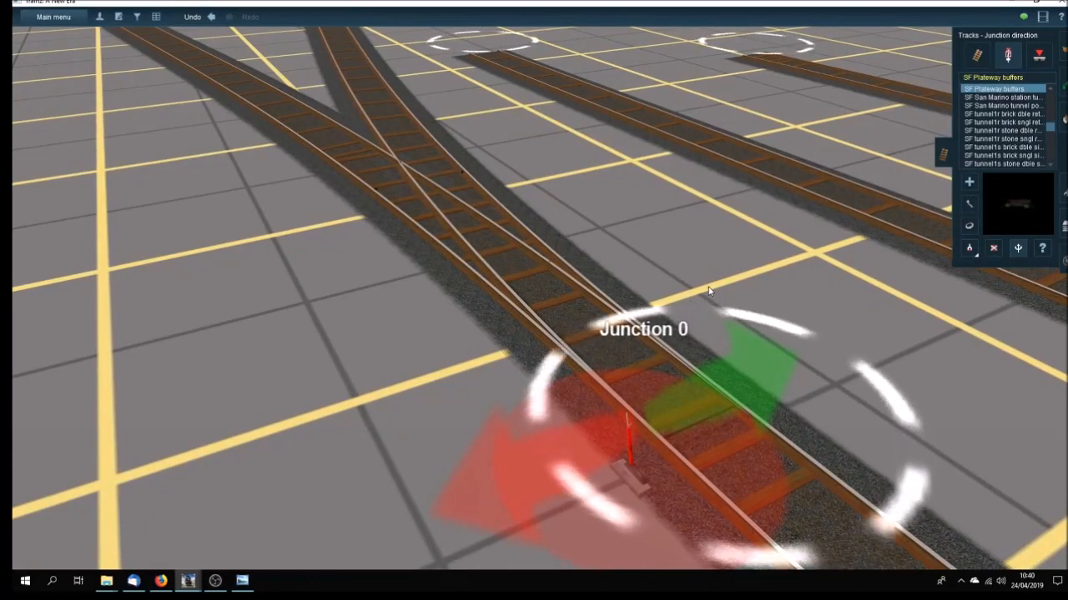
key(Left)
key(Left)
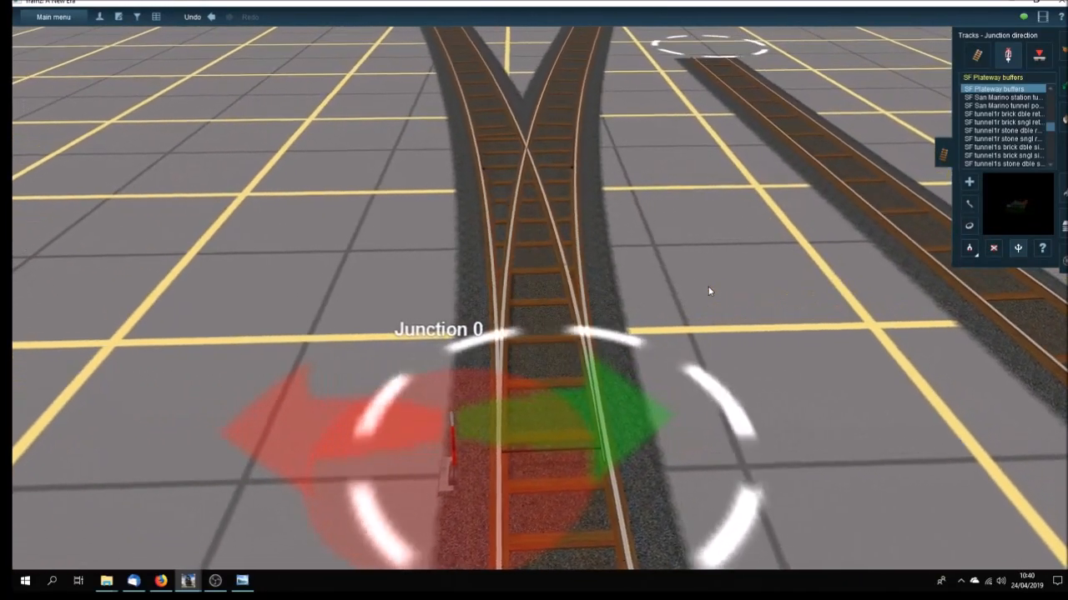
Step: Lay an SF GWR BG Test2 TANE branch off the outermost parallel track to form a junction, and straighten the track leading into it
scroll(709, 291, down, 2)
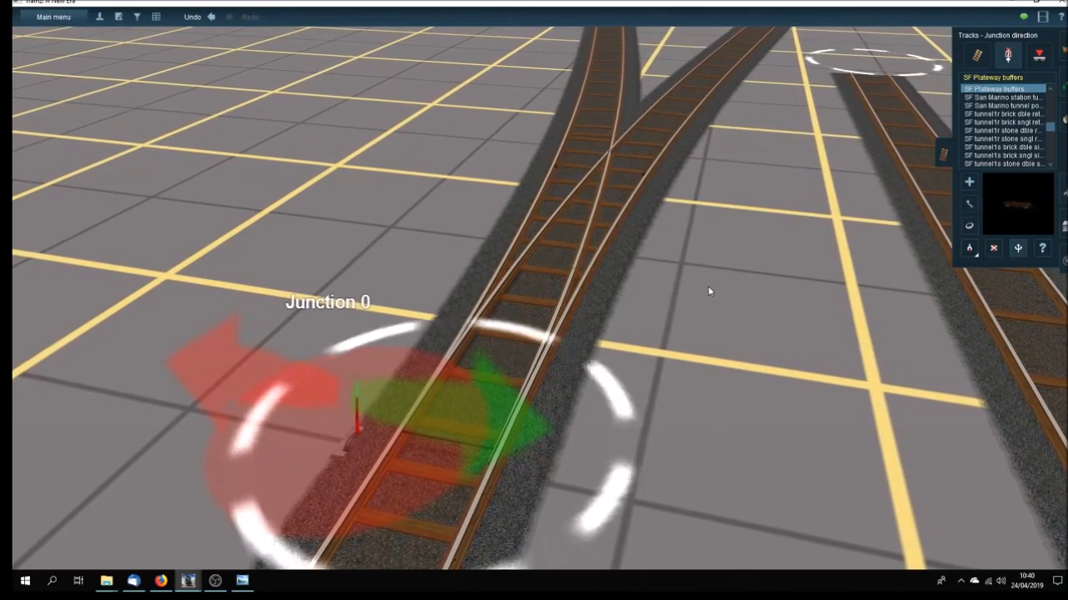
scroll(709, 289, down, 3)
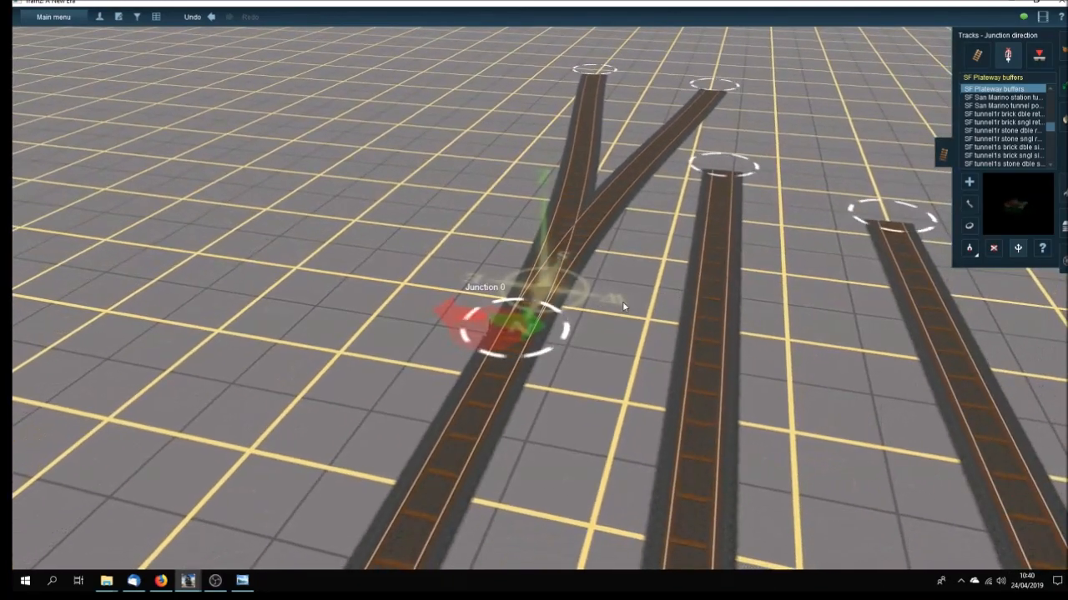
right_drag(705, 329, 548, 296)
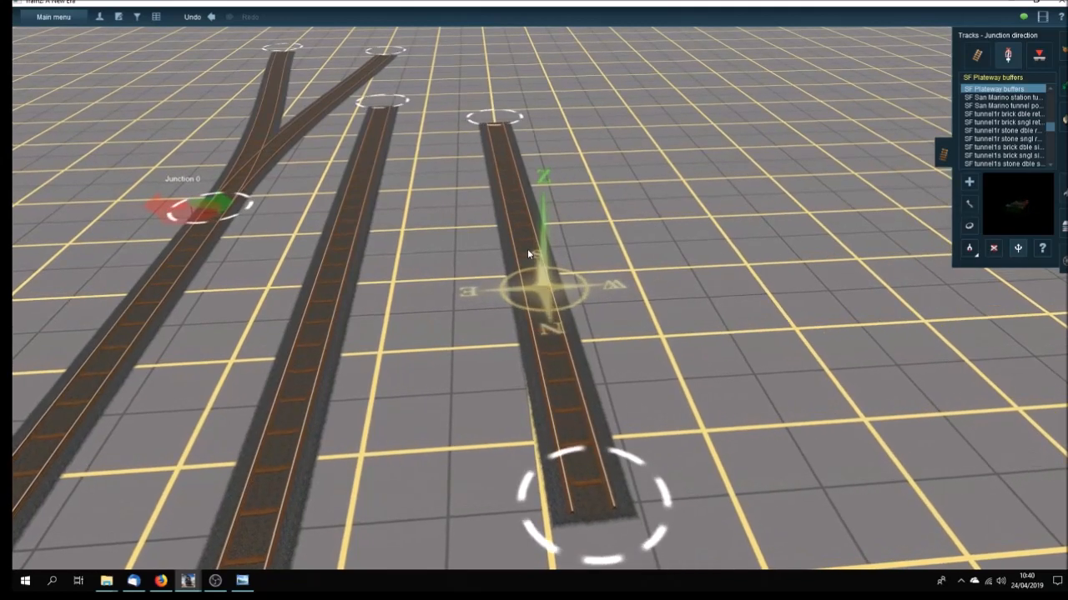
click(977, 55)
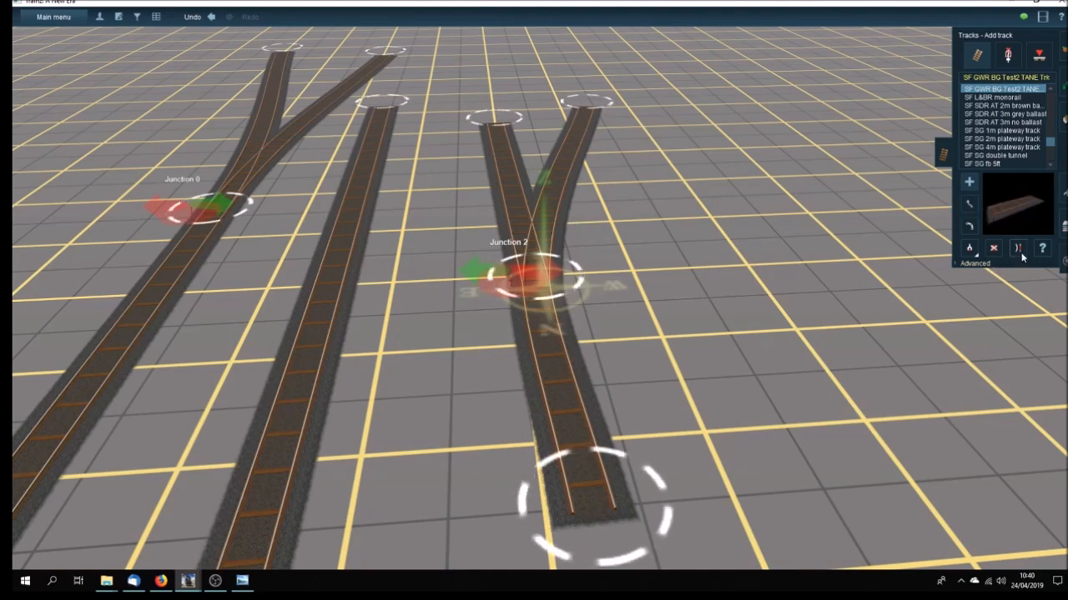
click(541, 322)
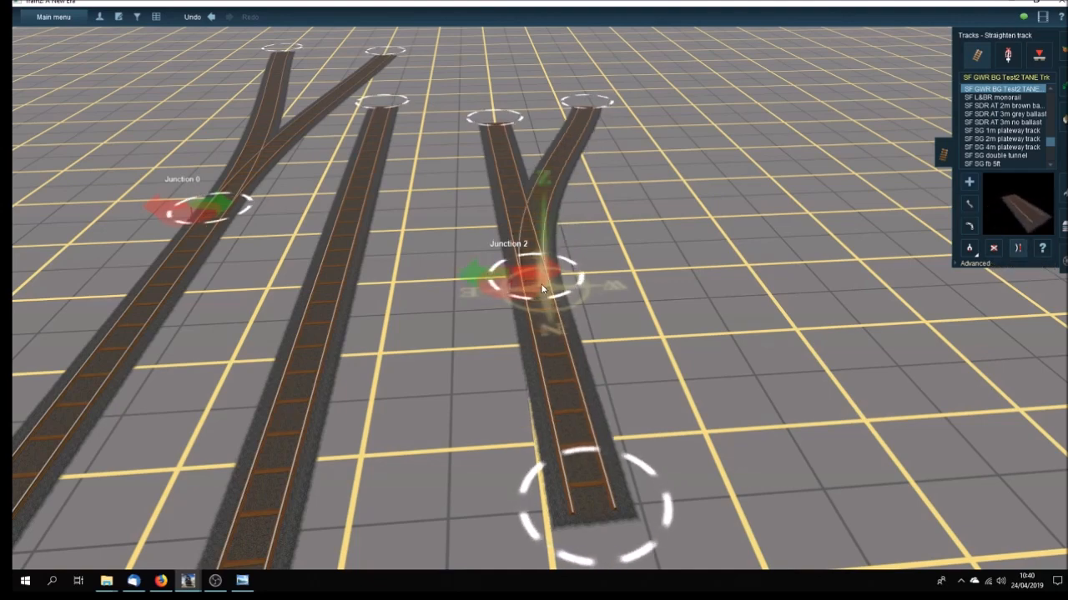
Step: Examine the switch rails, crossing and sleepers of Junction 2 up close and from several sides
scroll(540, 278, up, 1)
scroll(541, 278, up, 6)
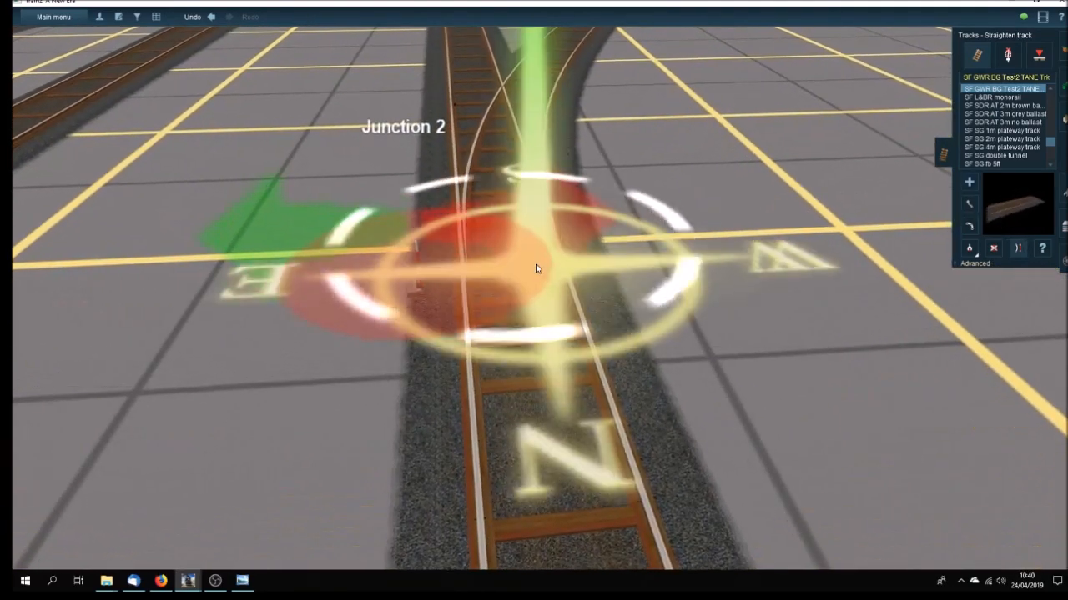
scroll(542, 284, down, 8)
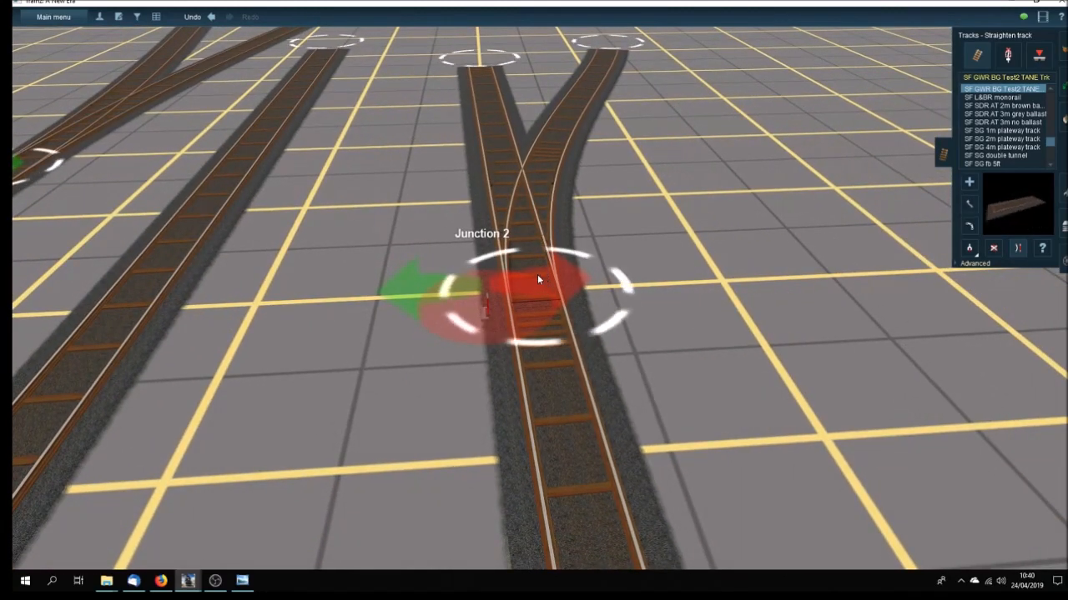
scroll(539, 255, up, 8)
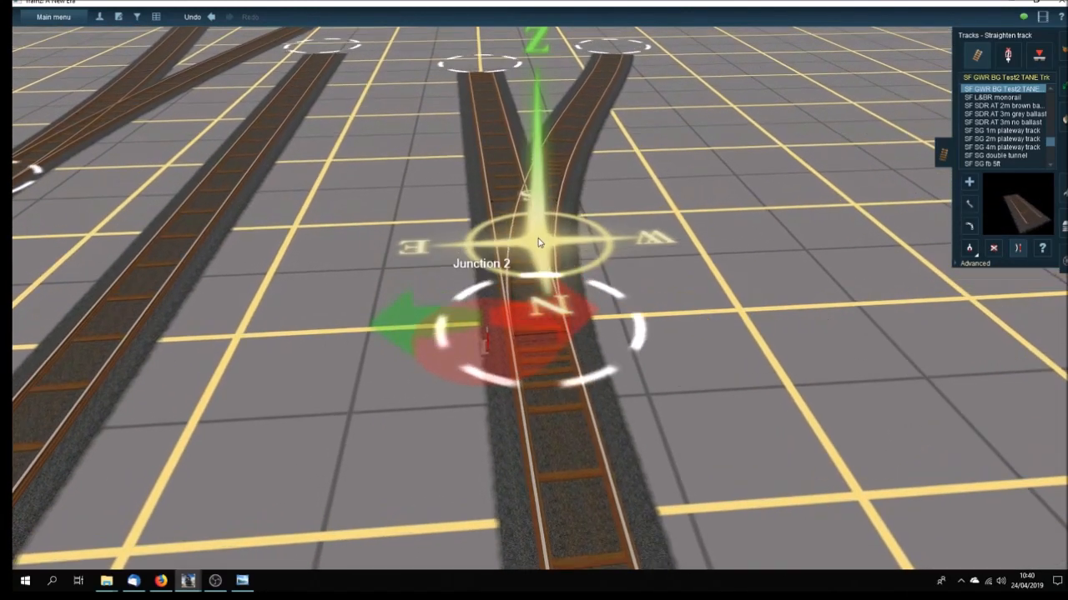
scroll(539, 256, up, 4)
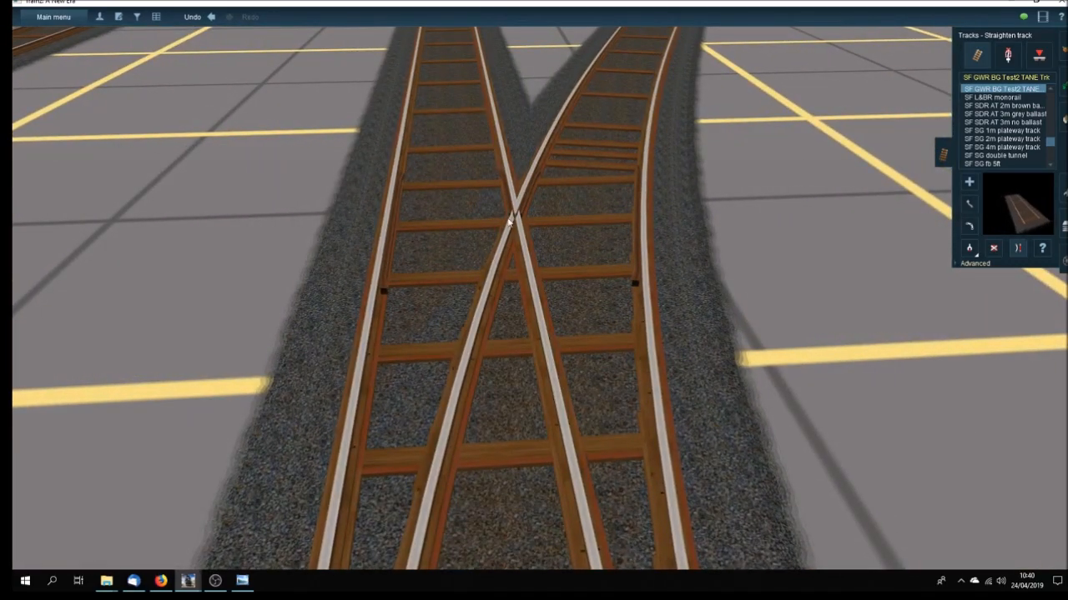
scroll(402, 255, down, 6)
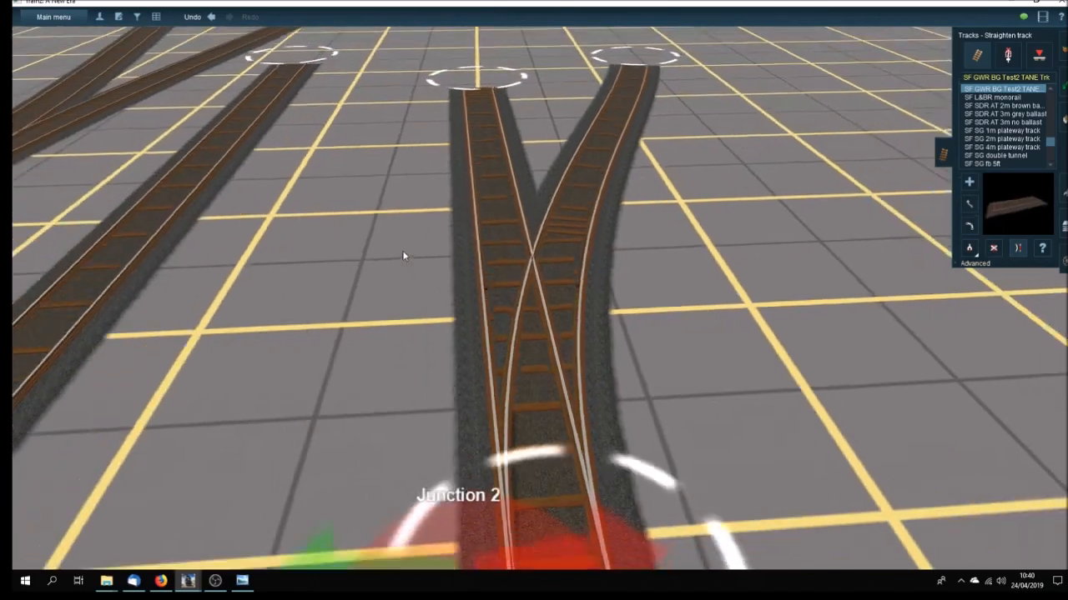
key(Left)
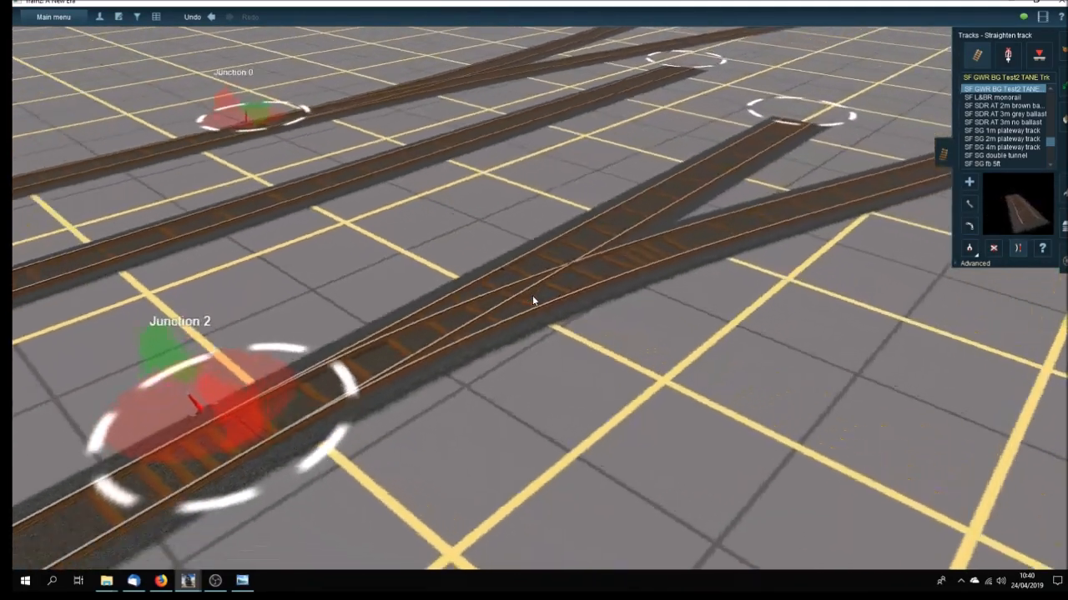
key(Up)
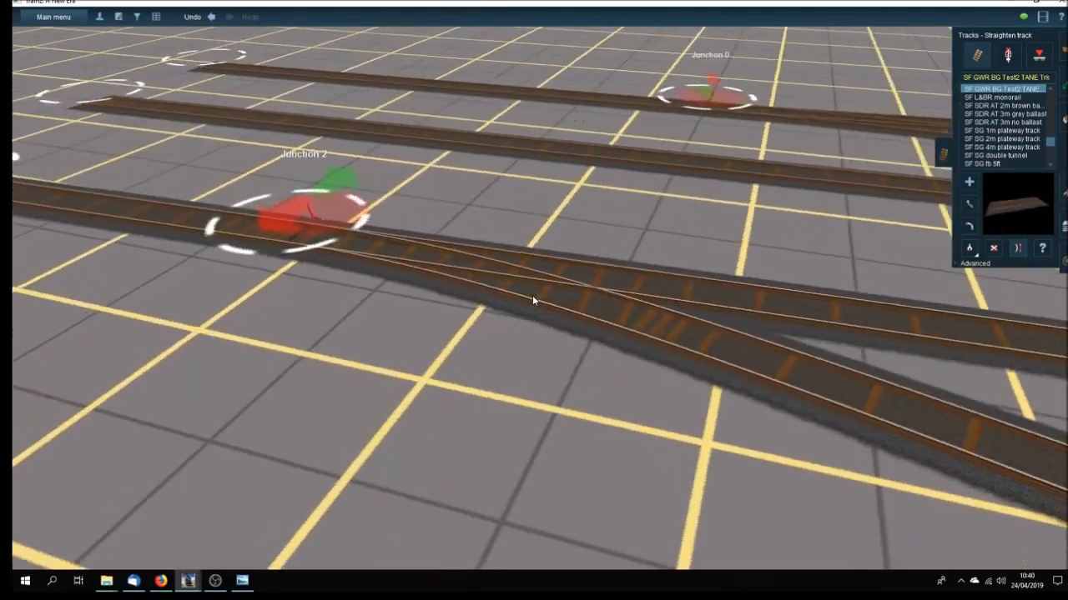
key(Down)
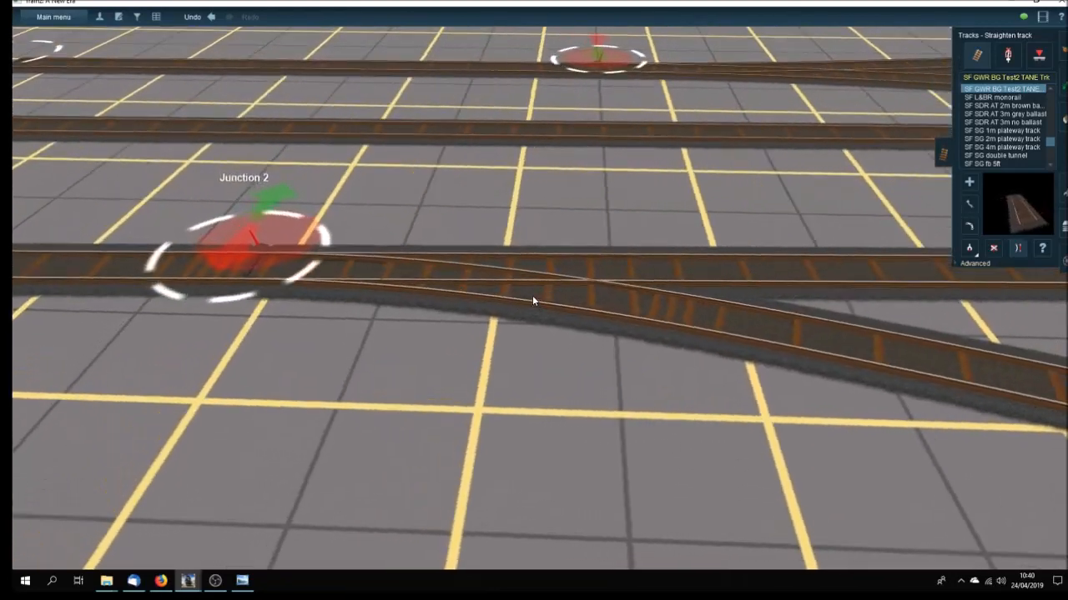
key(Left)
mouse_move(544, 302)
right_down()
mouse_move(544, 337)
mouse_move(536, 288)
right_up()
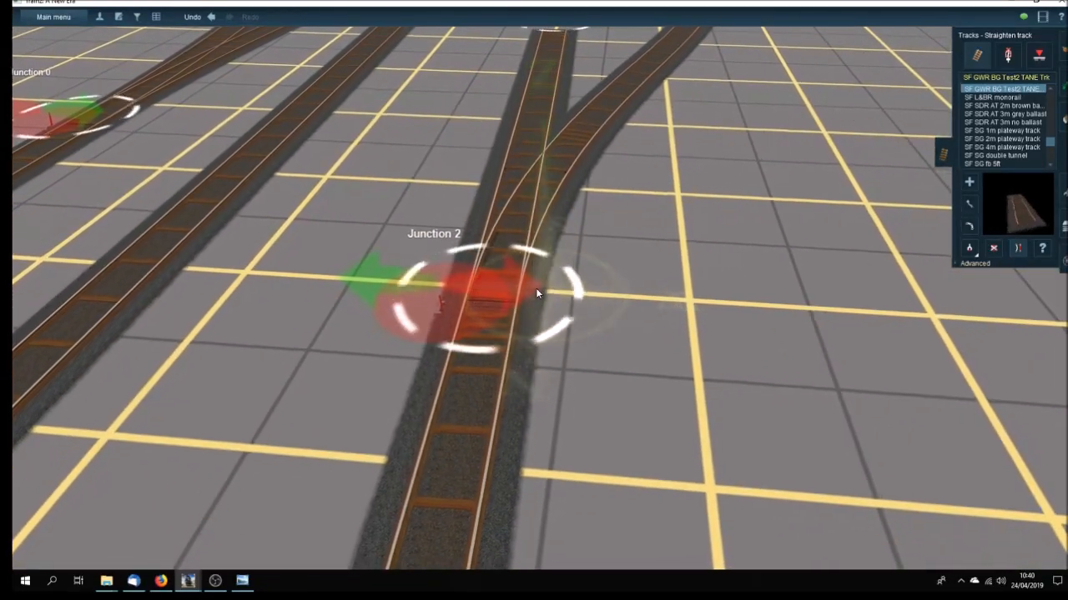
scroll(535, 288, up, 4)
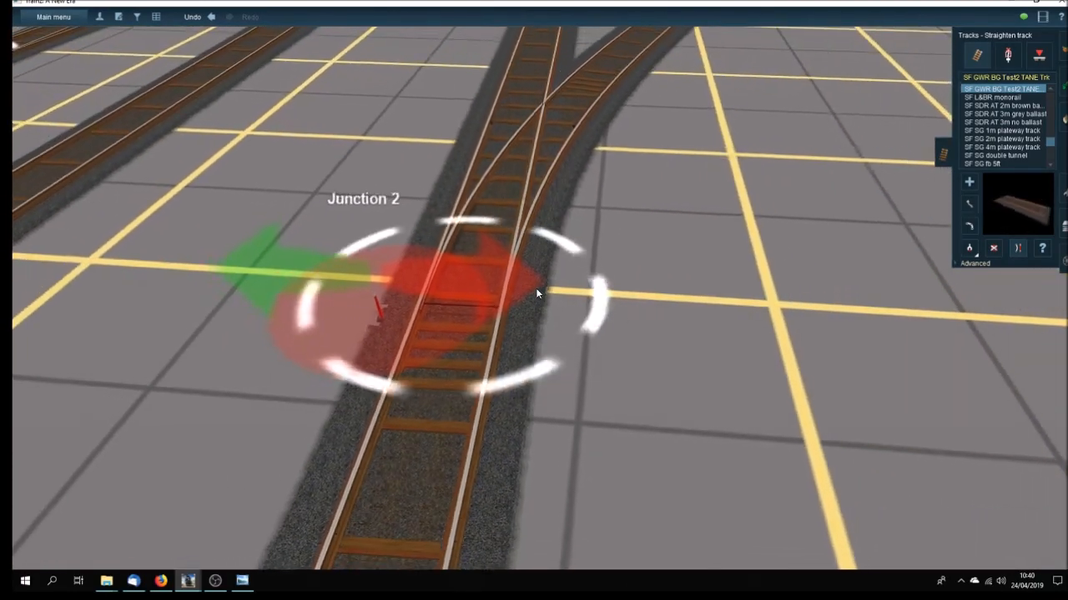
scroll(536, 288, down, 3)
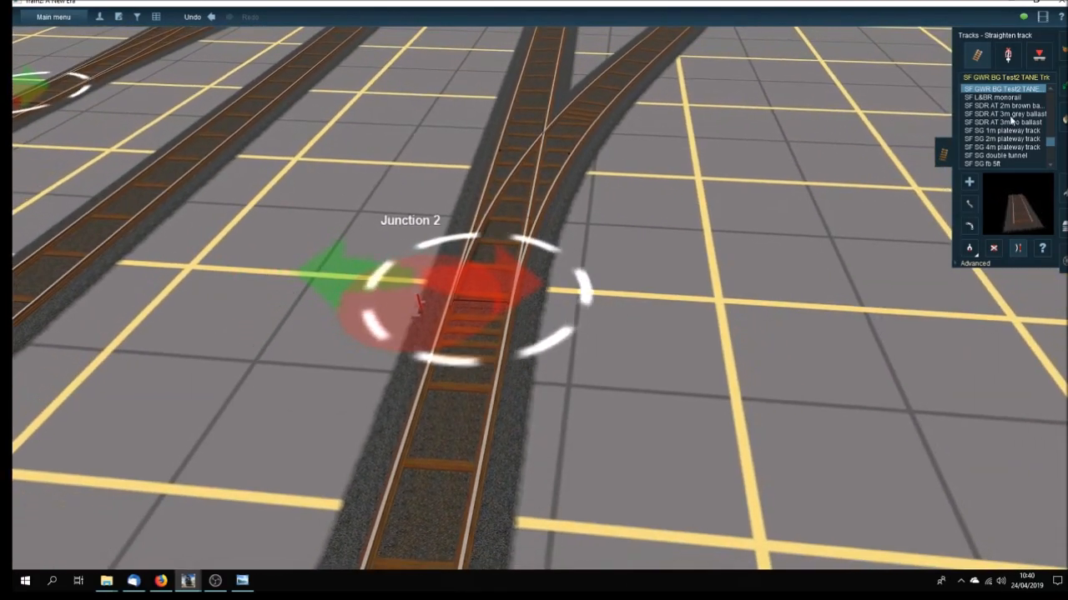
Step: Activate the junction direction tool, switch Junction 2 to its other branch and back twice, and view its crossing from the side
click(1017, 248)
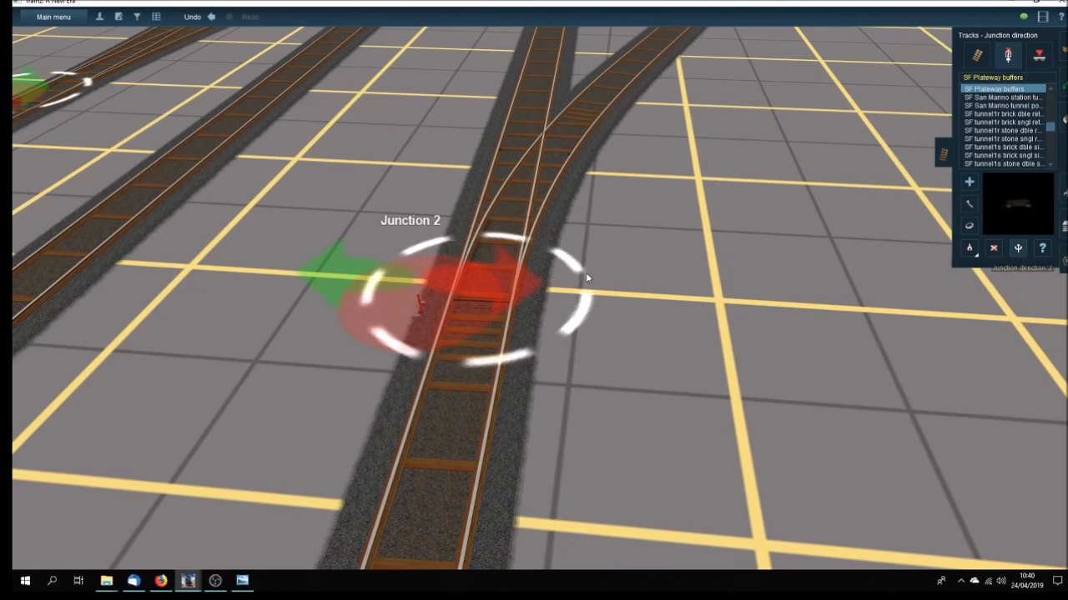
click(496, 266)
click(496, 266)
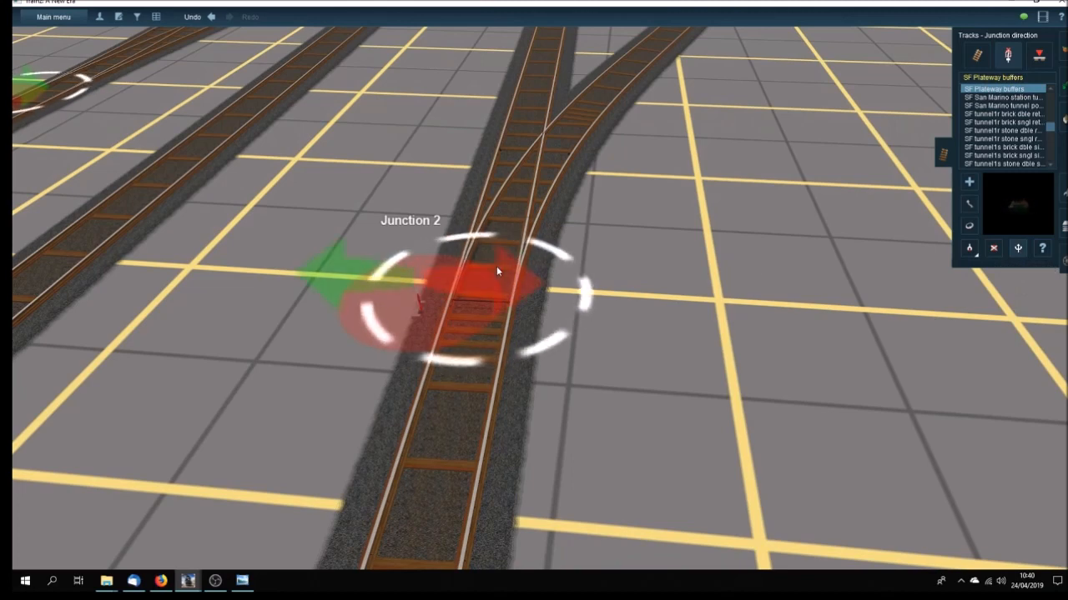
click(496, 266)
click(497, 266)
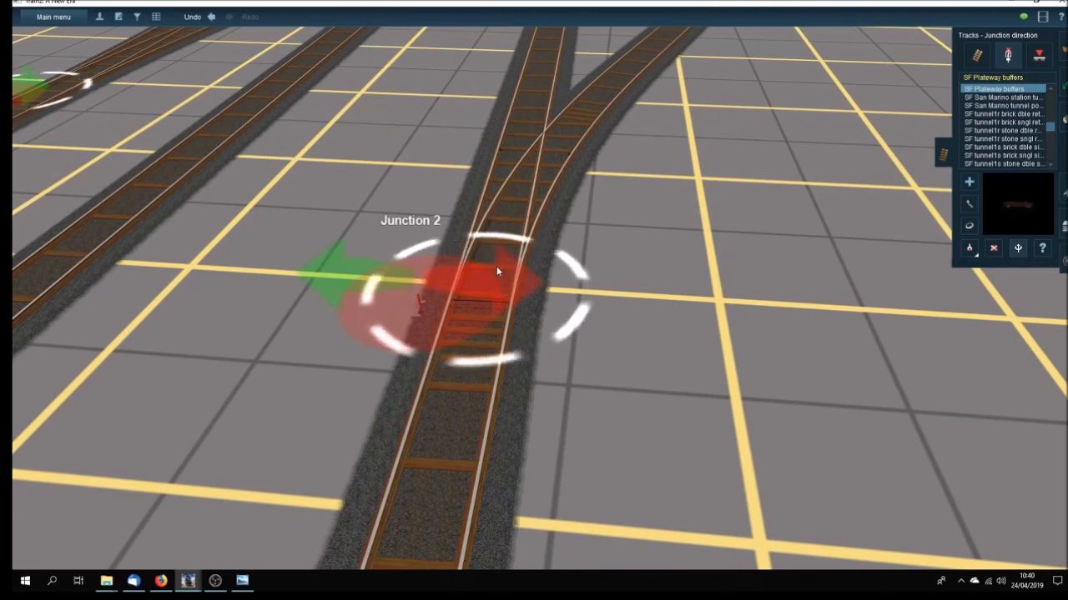
right_drag(497, 262, 550, 262)
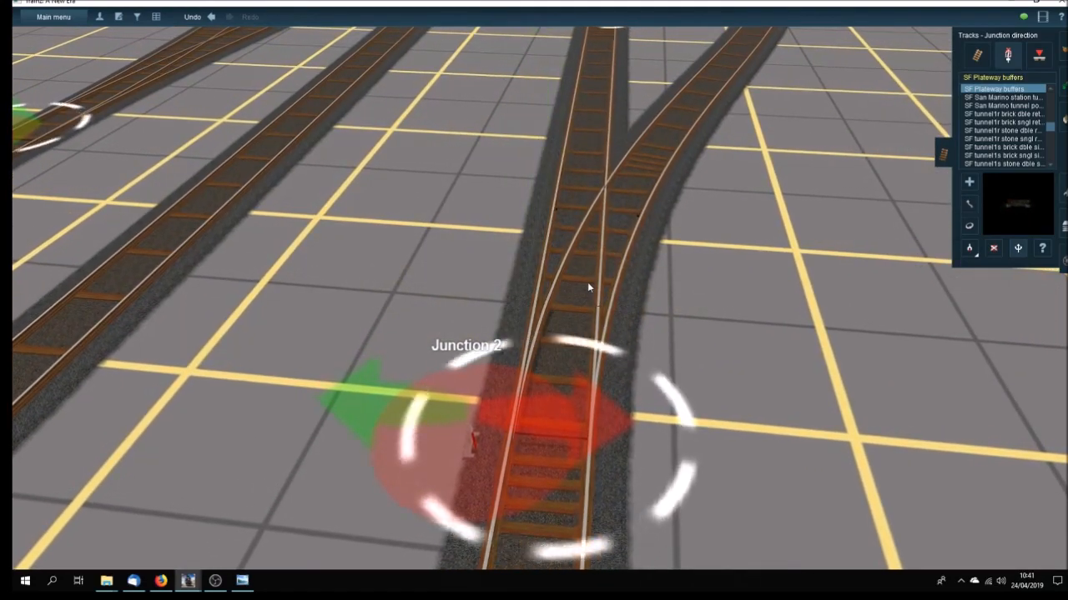
key(Right)
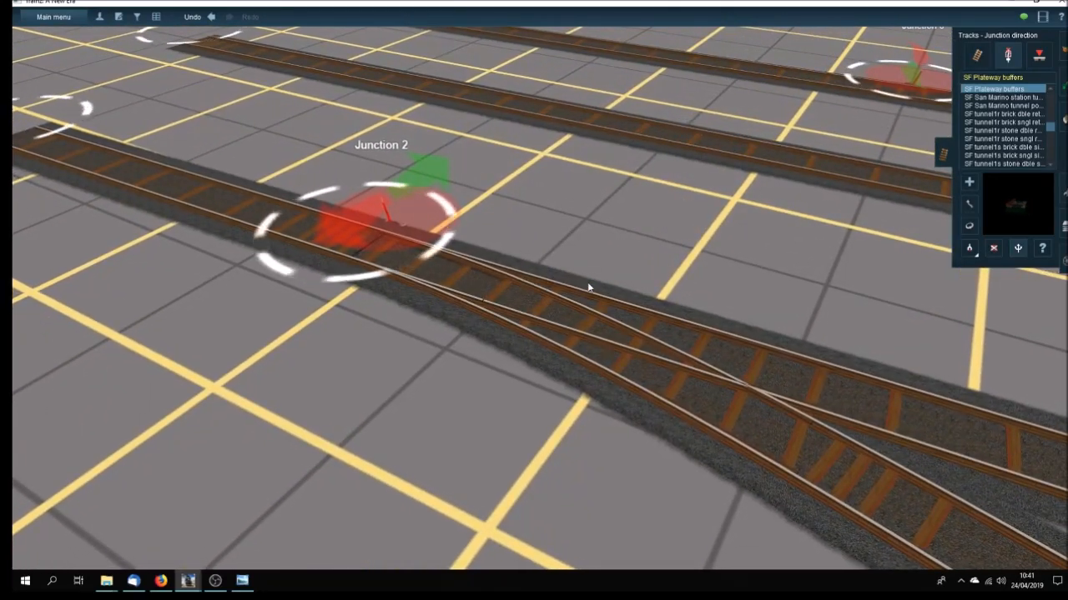
right_drag(615, 298, 553, 304)
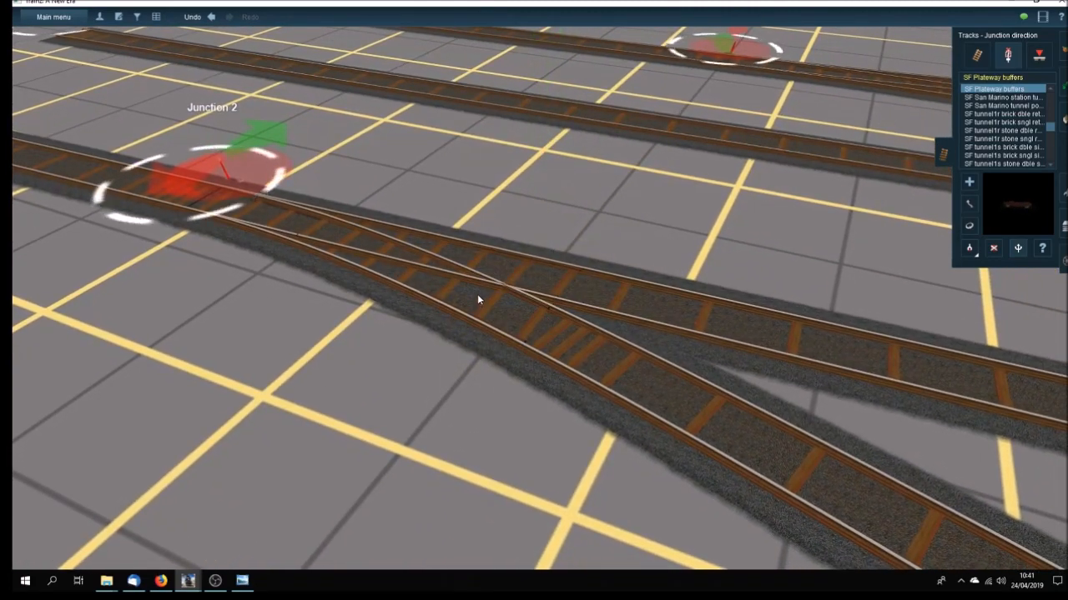
Step: Lay a straight TANE 1Trk Wood track beside the Junction 2 tracks and branch a second piece off its middle
scroll(477, 293, down, 3)
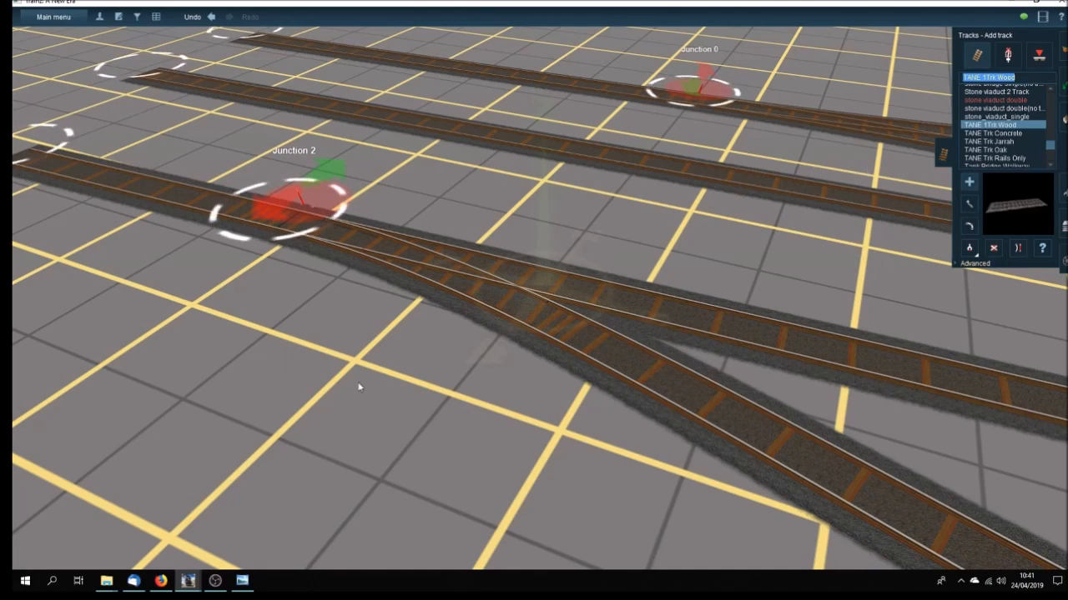
drag(52, 298, 511, 448)
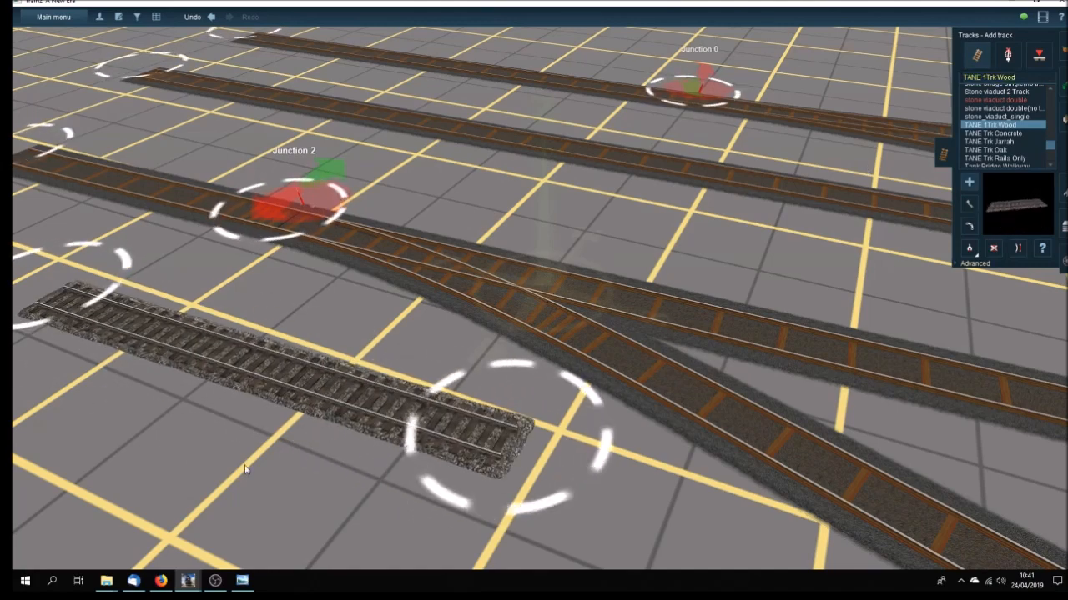
right_click(171, 538)
drag(668, 353, 577, 200)
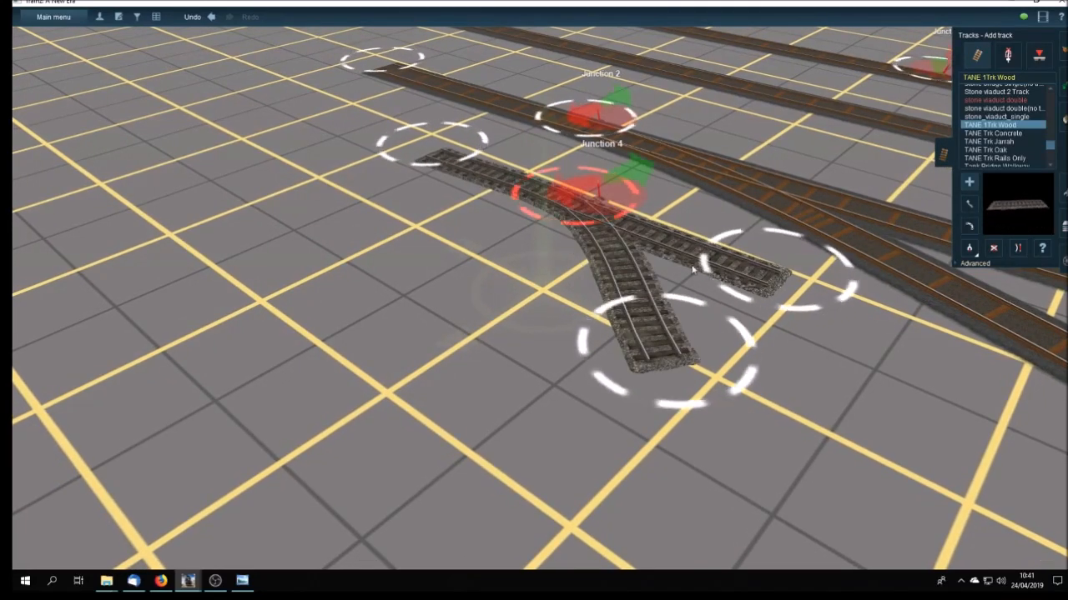
Step: Straighten the TANE wood track leading into Junction 4 and move the free end of its branch closer to the straight track
click(1017, 249)
click(521, 183)
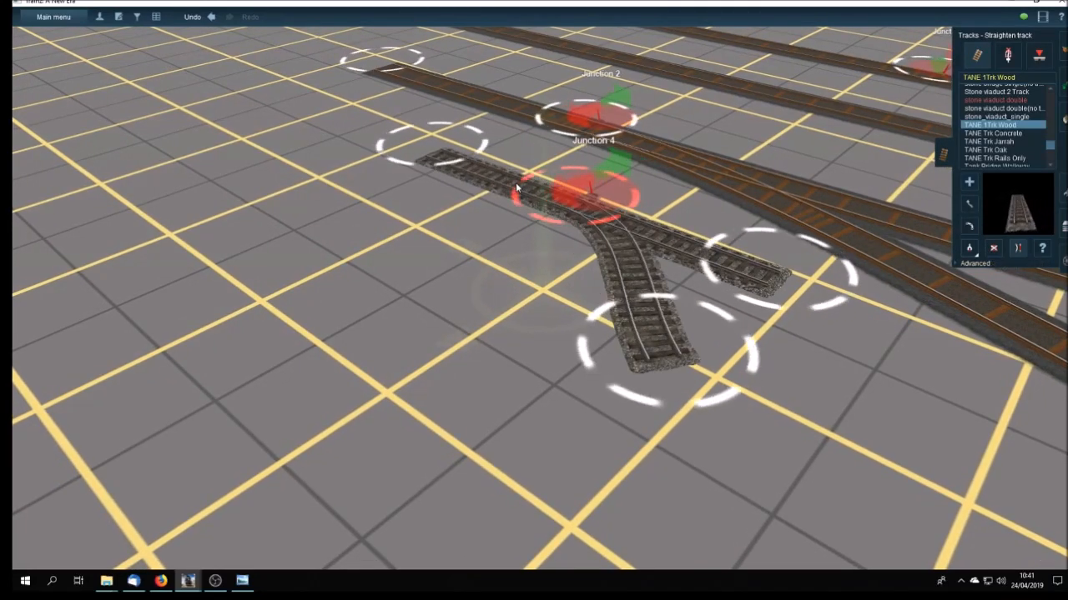
click(969, 205)
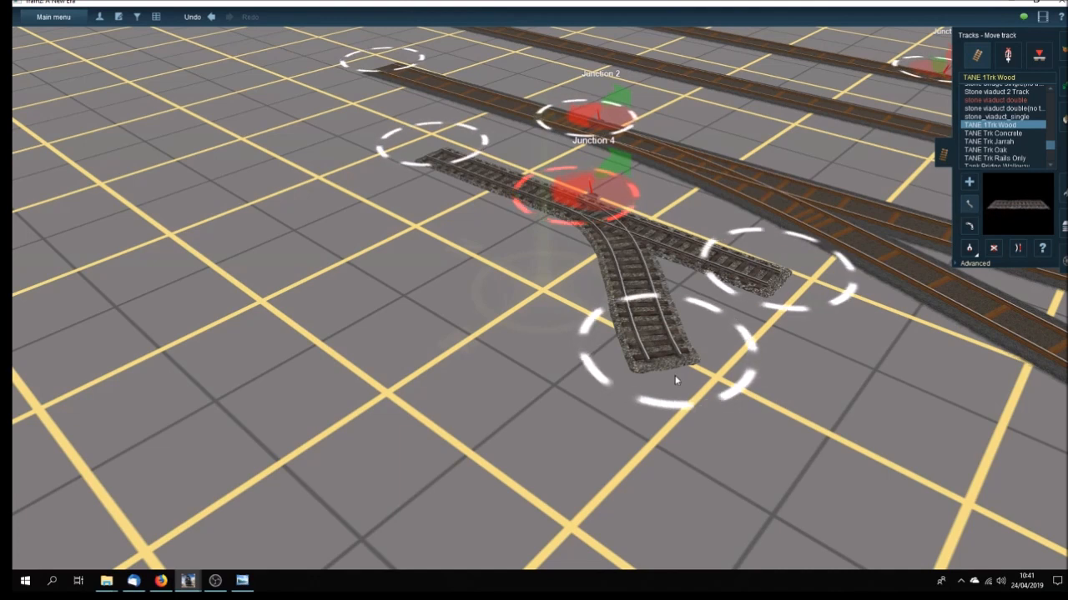
drag(667, 367, 801, 334)
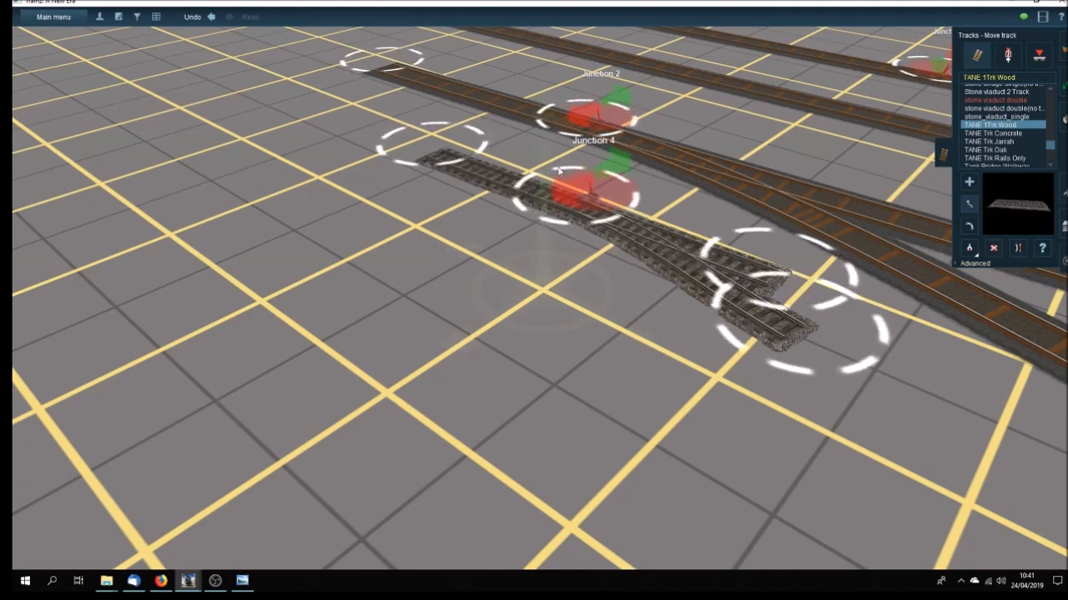
Step: Compare the rails, sleepers and crossings of Junction 2 and the wood-track Junction 4 from high, low and opposite angles
scroll(620, 231, up, 3)
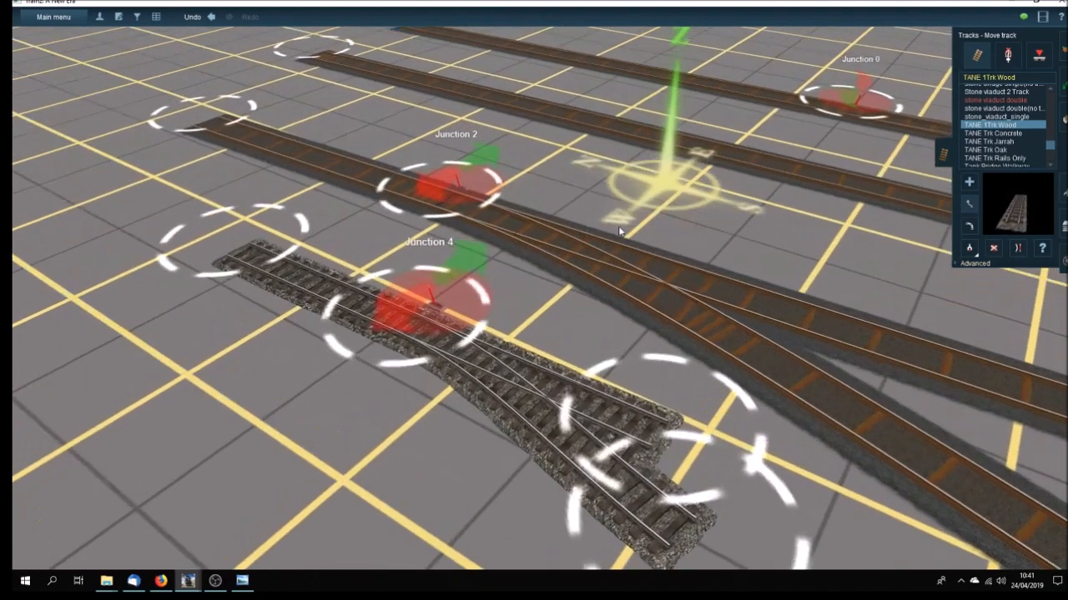
right_click(498, 326)
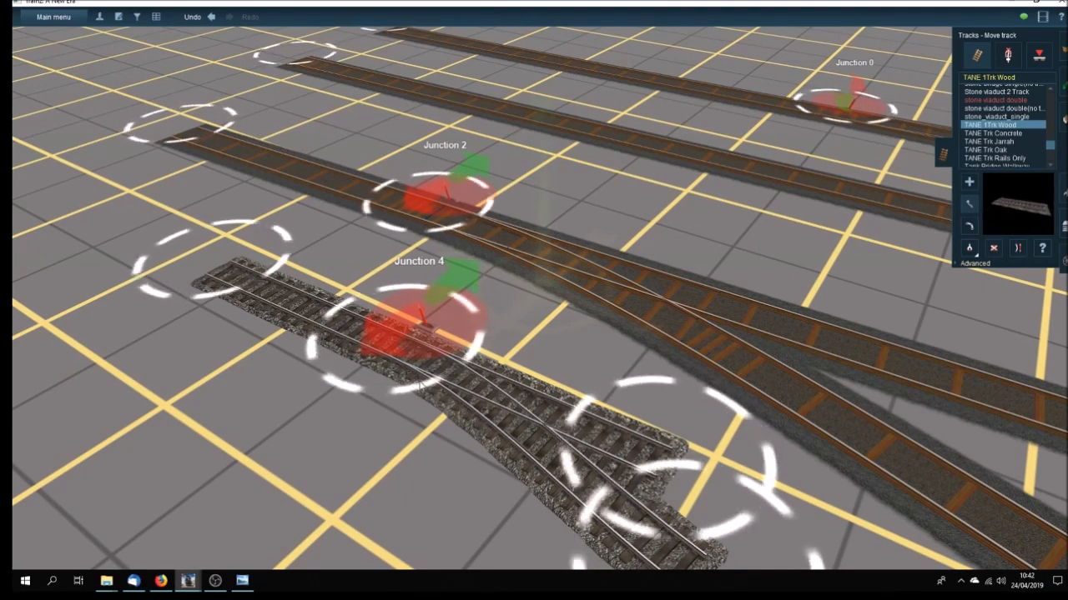
key(Left)
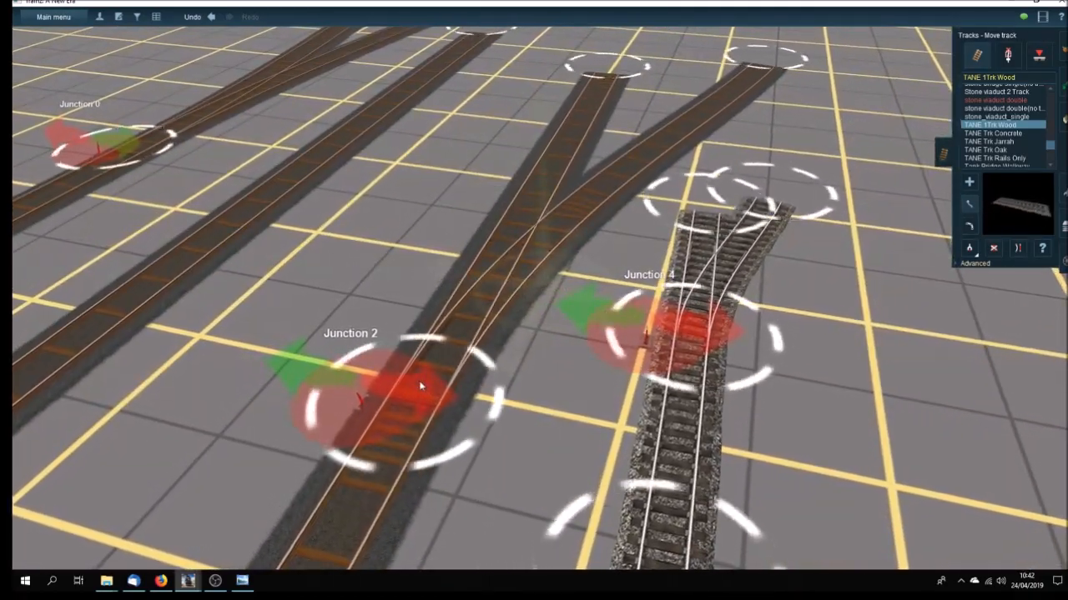
key(Right)
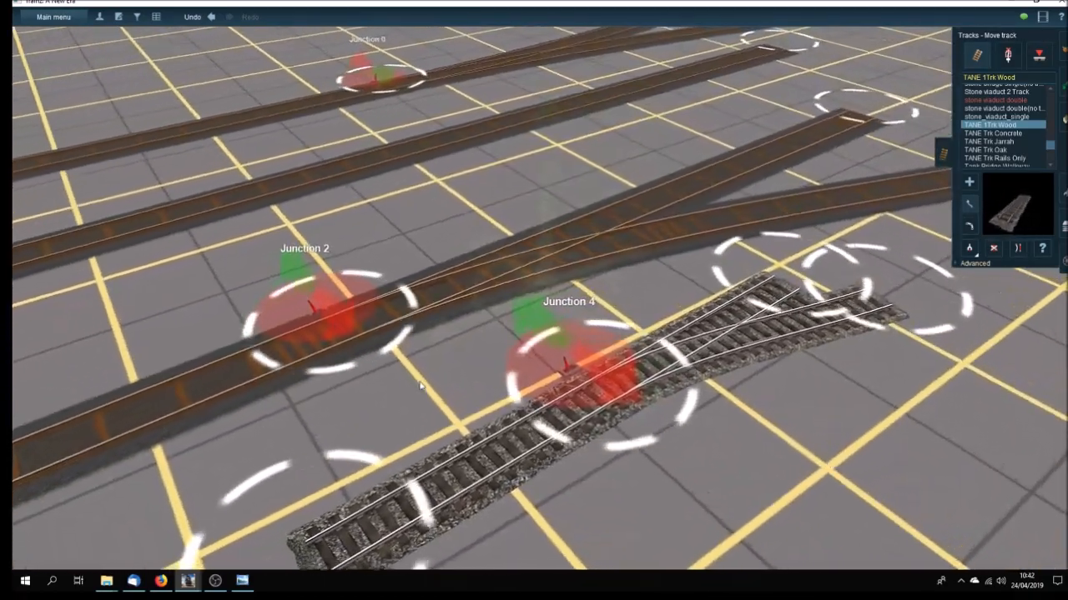
key(Left)
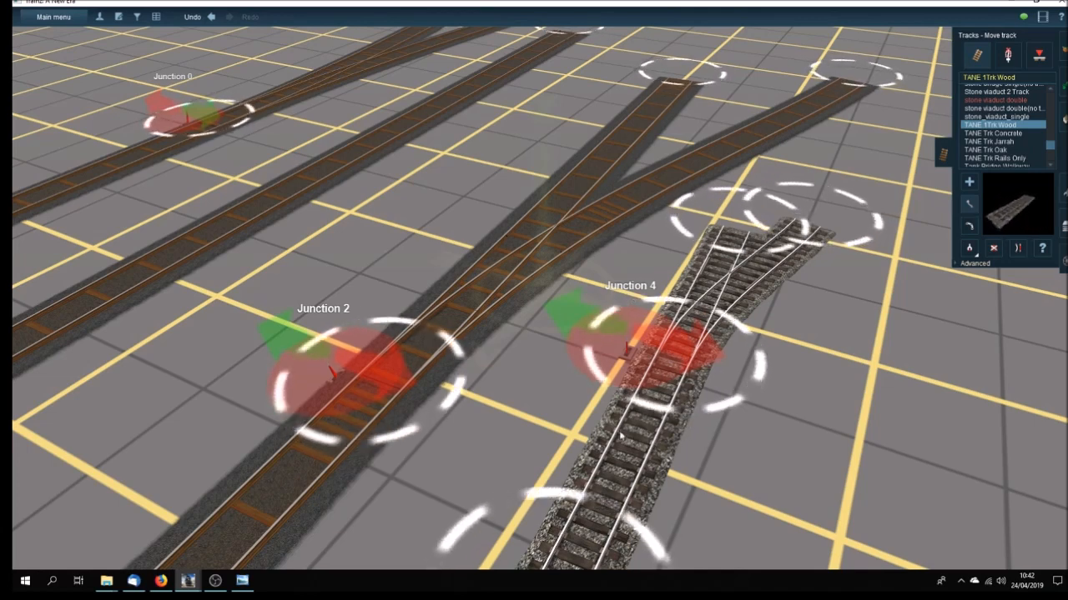
key(Down)
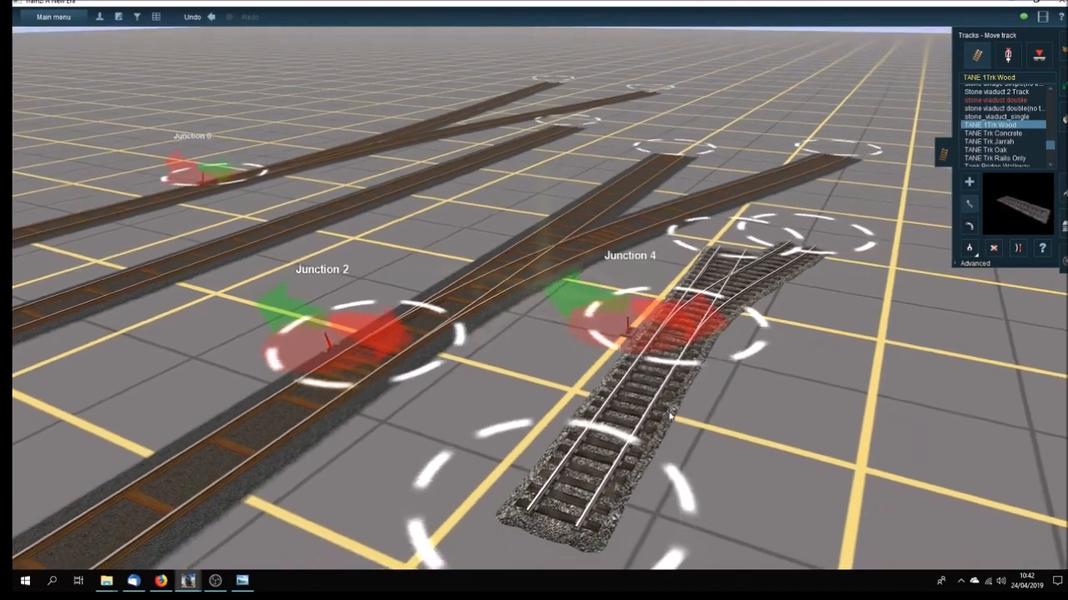
key(Right)
key(Up)
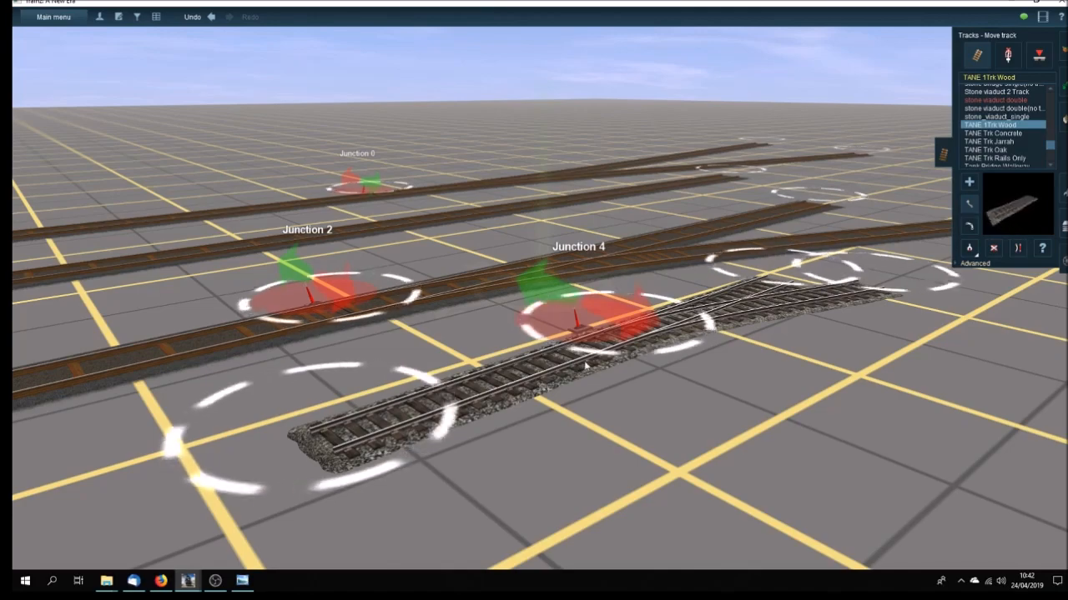
key(Up)
key(Left)
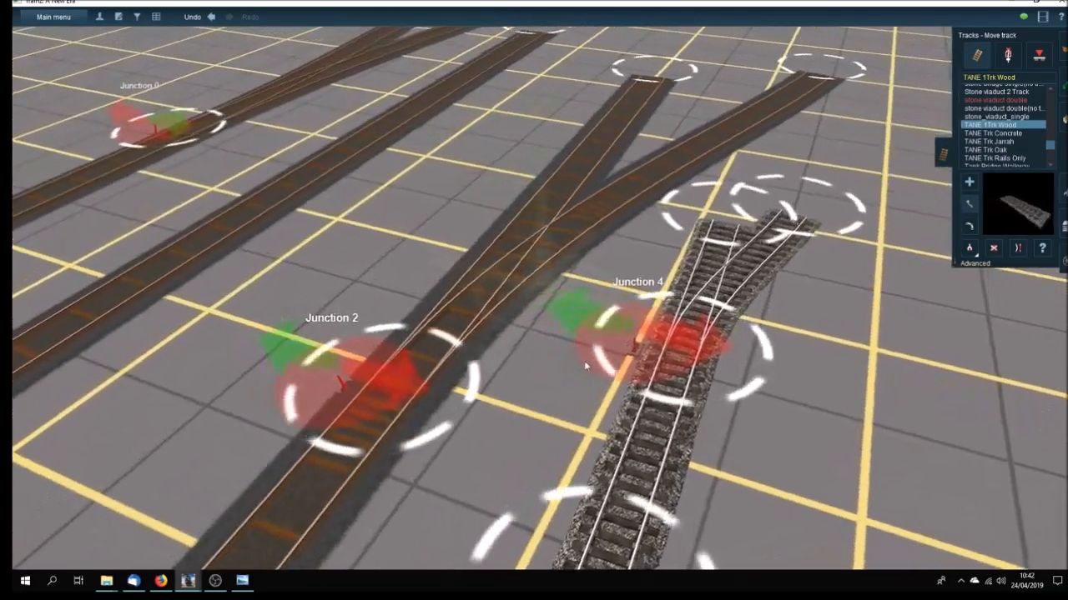
key(Down)
key(Left)
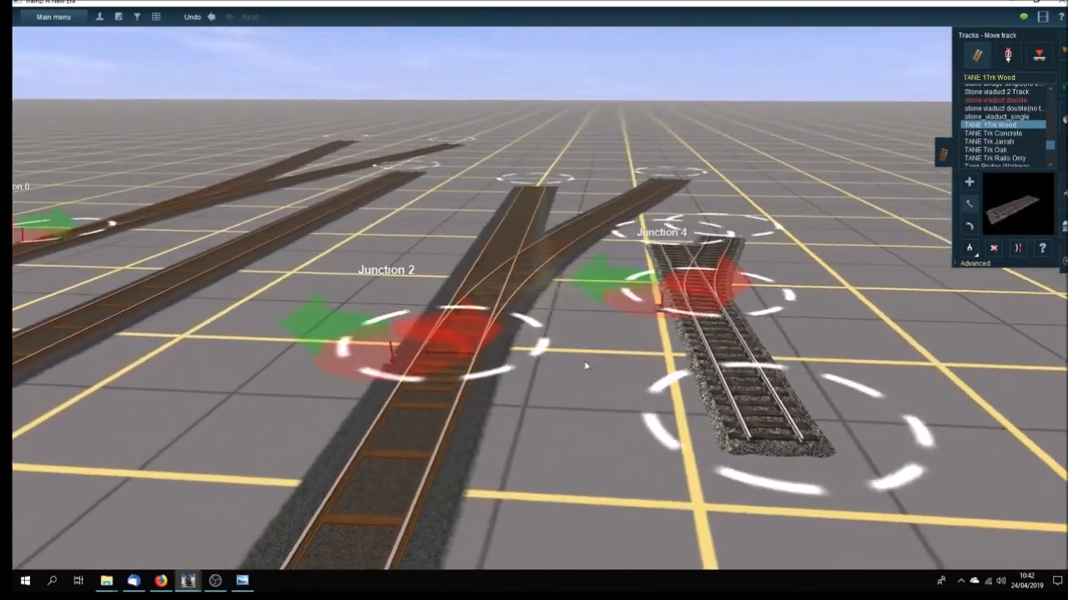
key(Left)
key(Up)
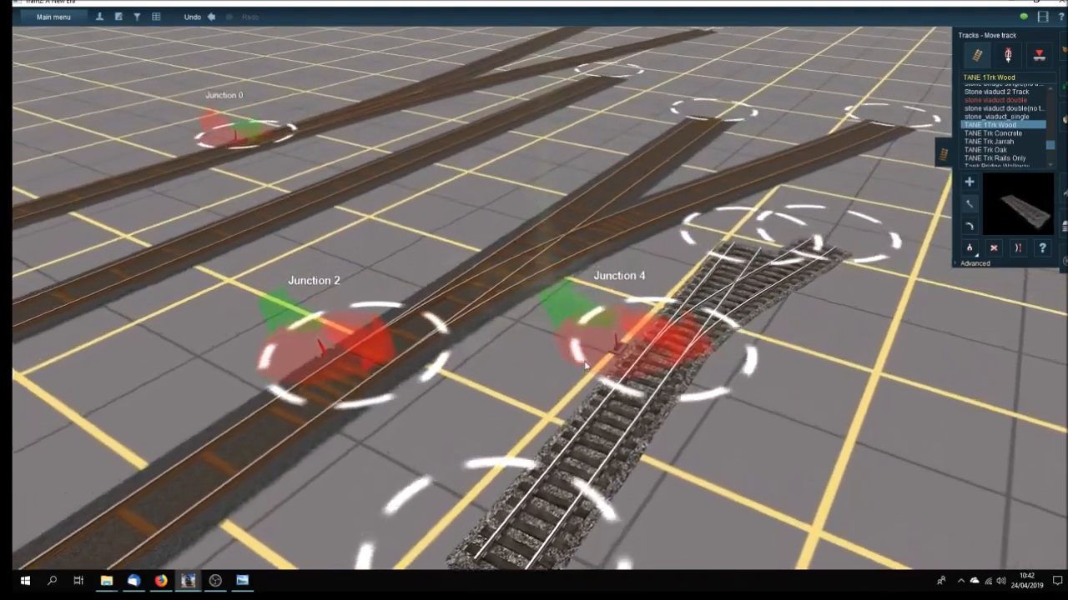
key(Up)
key(Down)
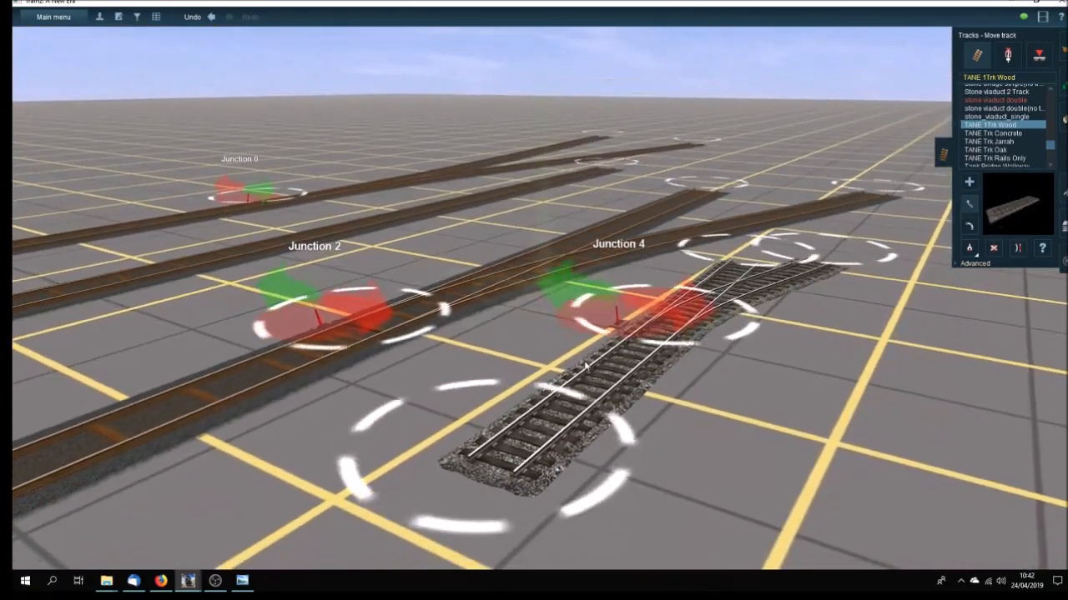
key(Up)
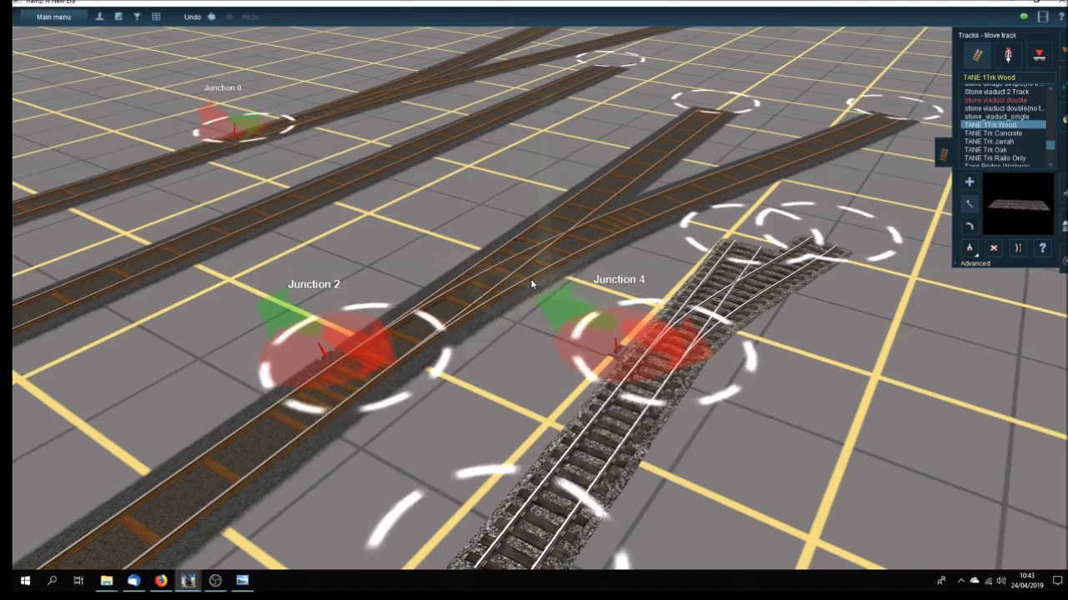
key(Left)
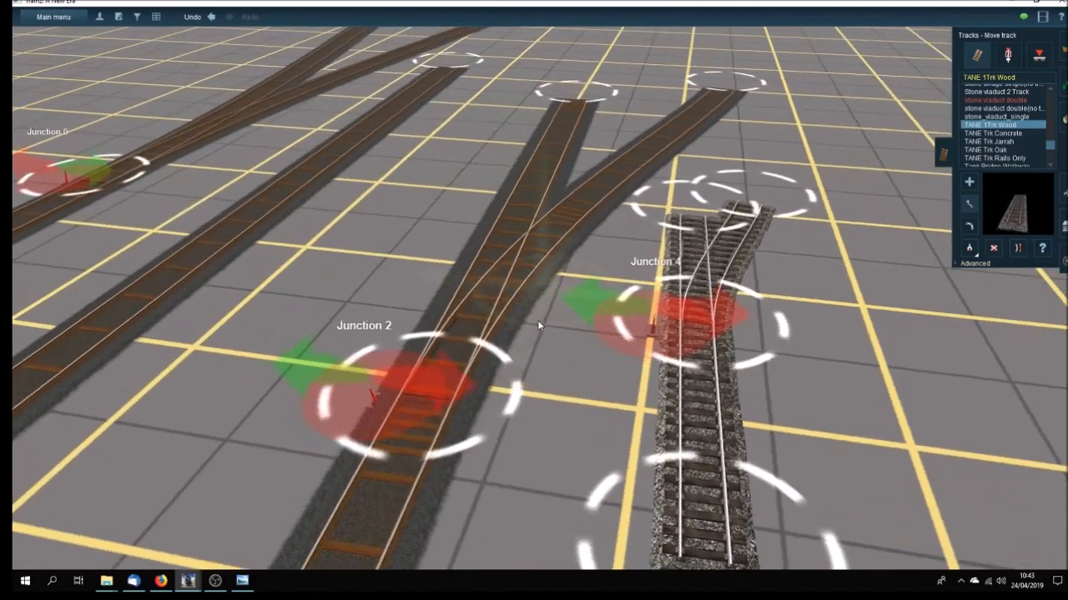
key(Left)
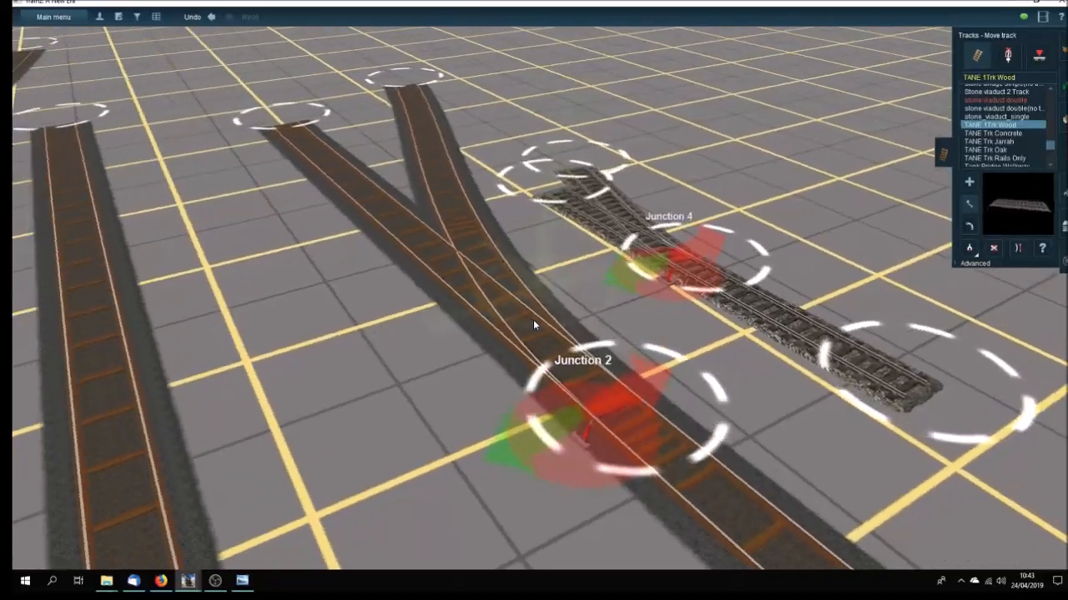
key(Left)
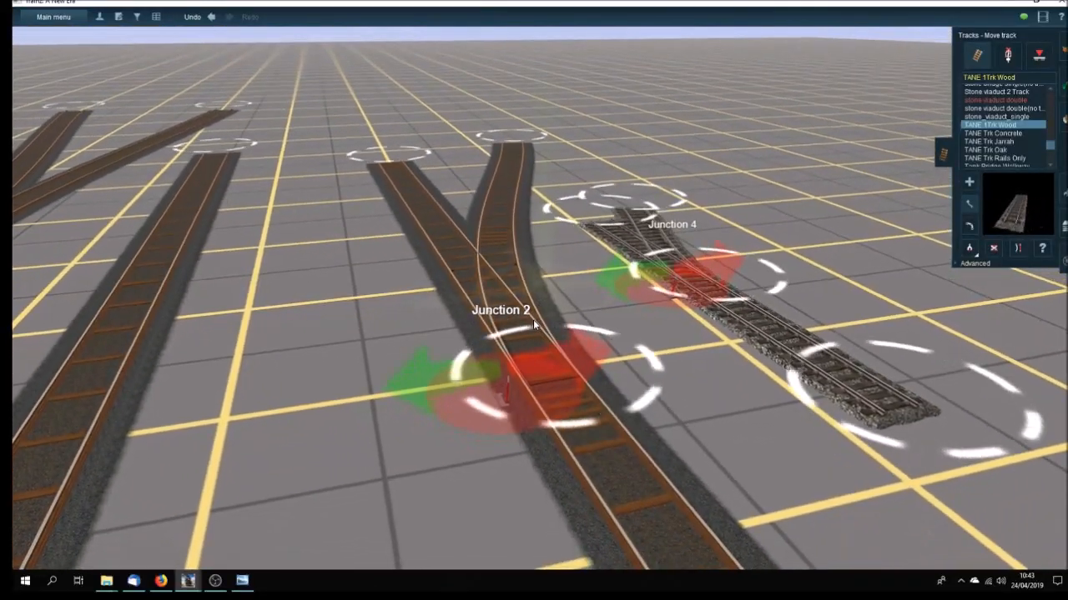
key(Left)
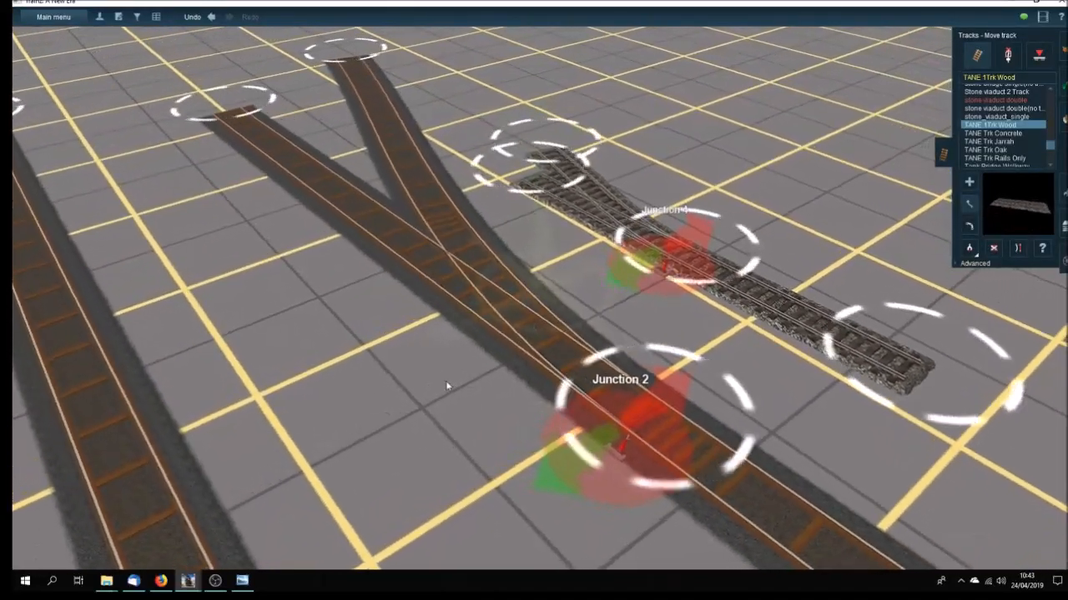
Step: Switch to Windows Photo Viewer, go back to the close-up photo of the hollow rail's end, and enlarge it to examine its profile
click(241, 581)
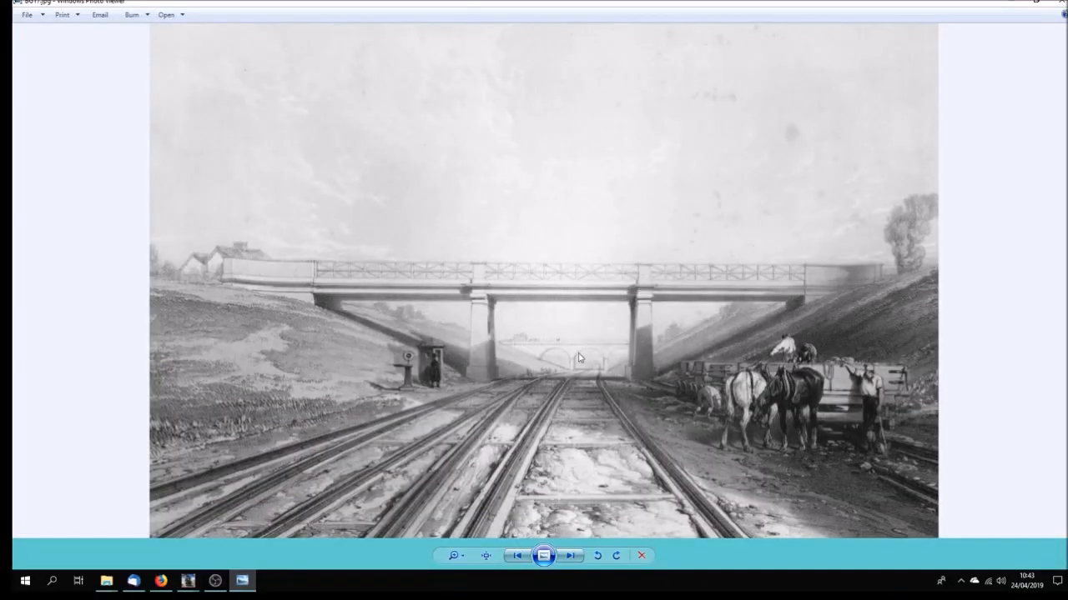
key(Left)
key(Left)
key(Left)
key(Left)
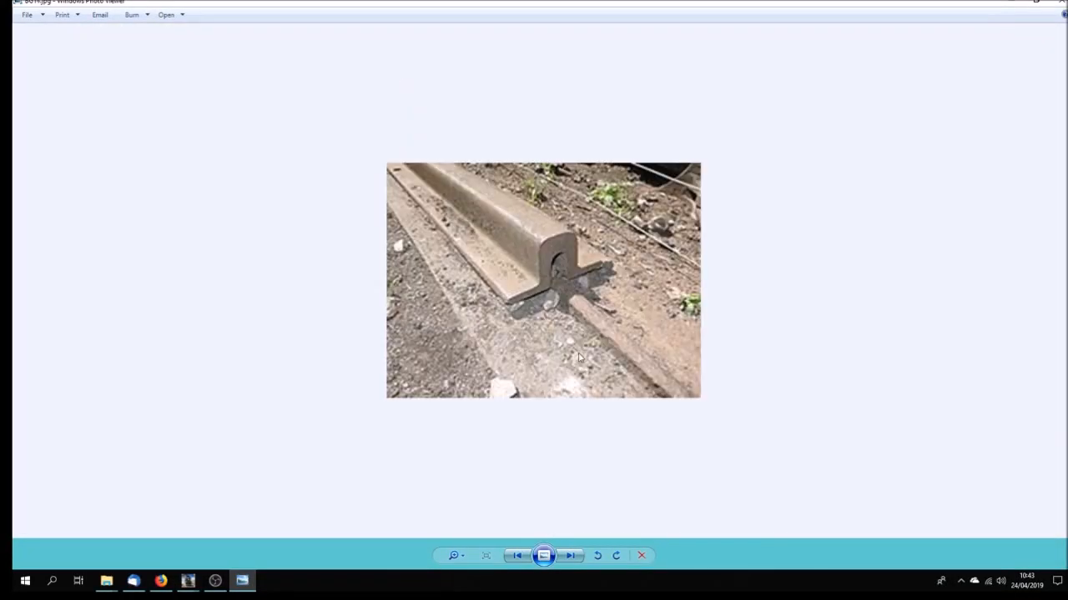
key(ctrl+plus)
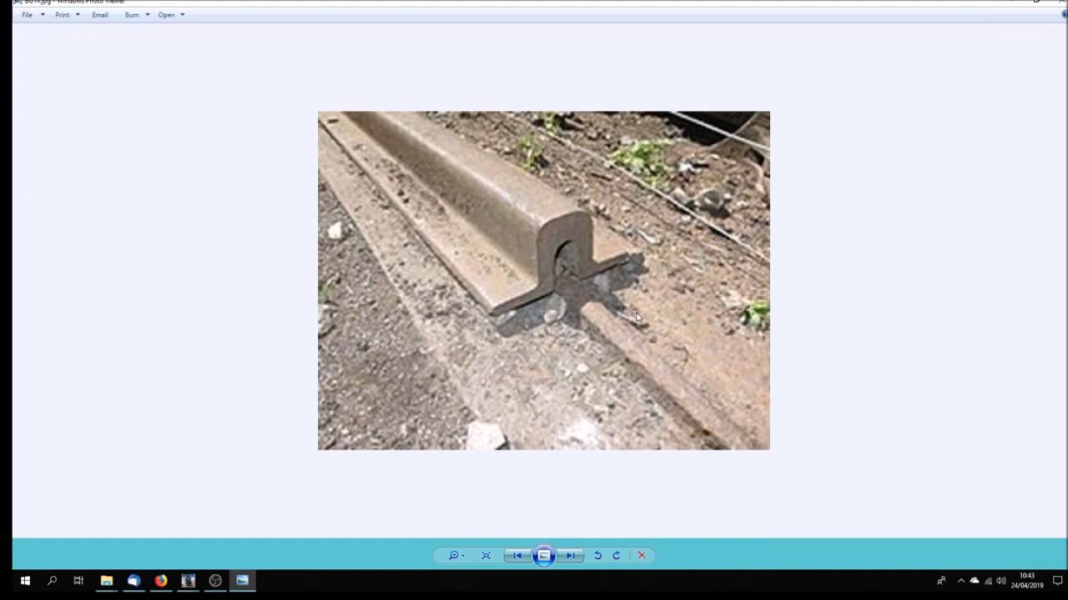
scroll(635, 315, up, 2)
scroll(635, 315, down, 1)
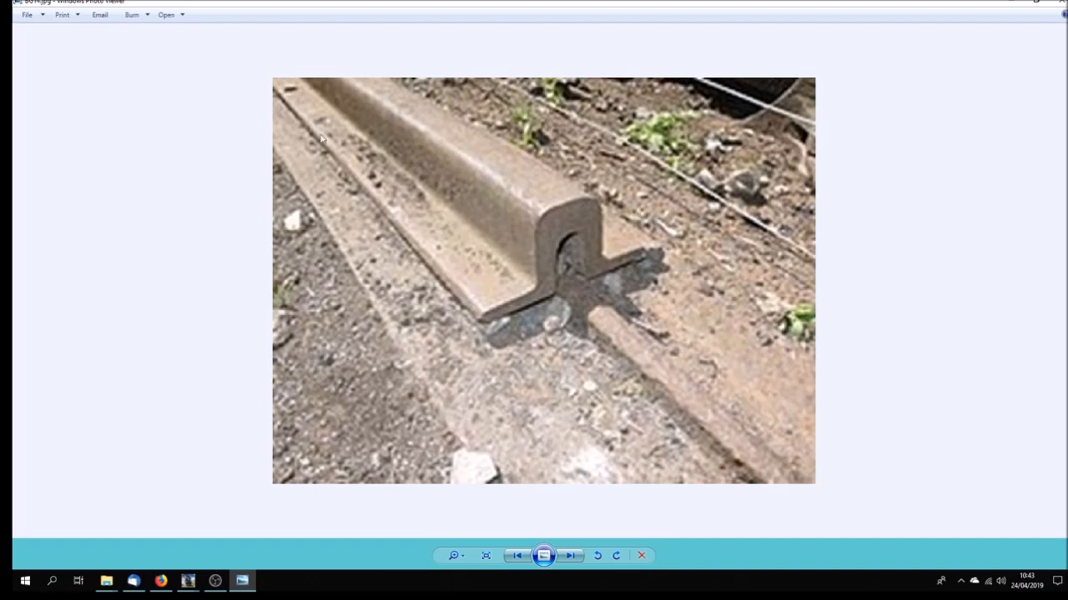
Step: Switch back to Trainz and examine Junction 2's rails and crossing beside those of Junction 4 from both sides and closer up
click(188, 580)
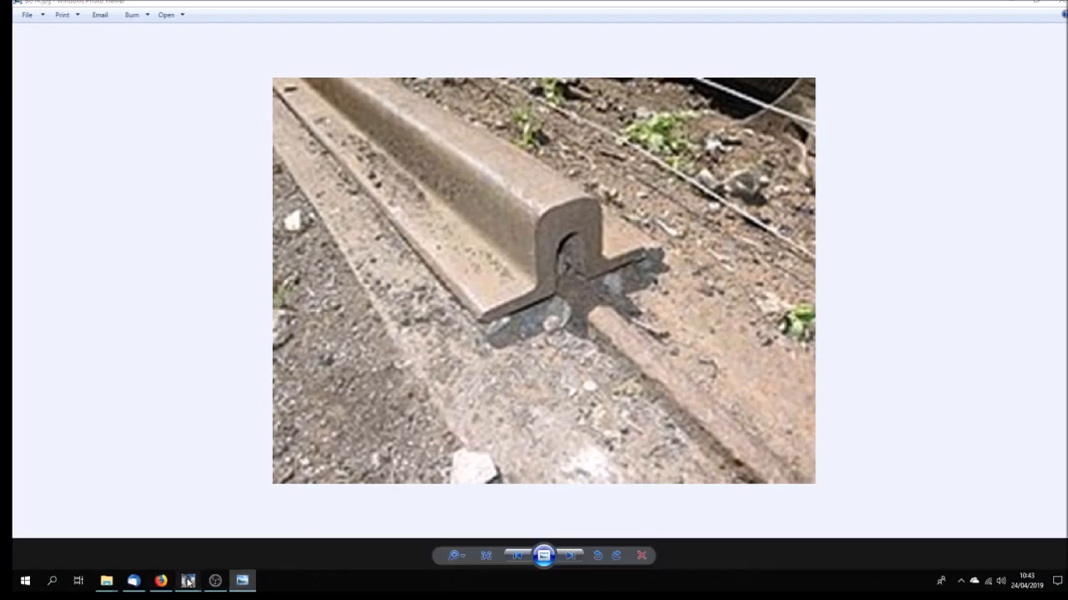
click(328, 498)
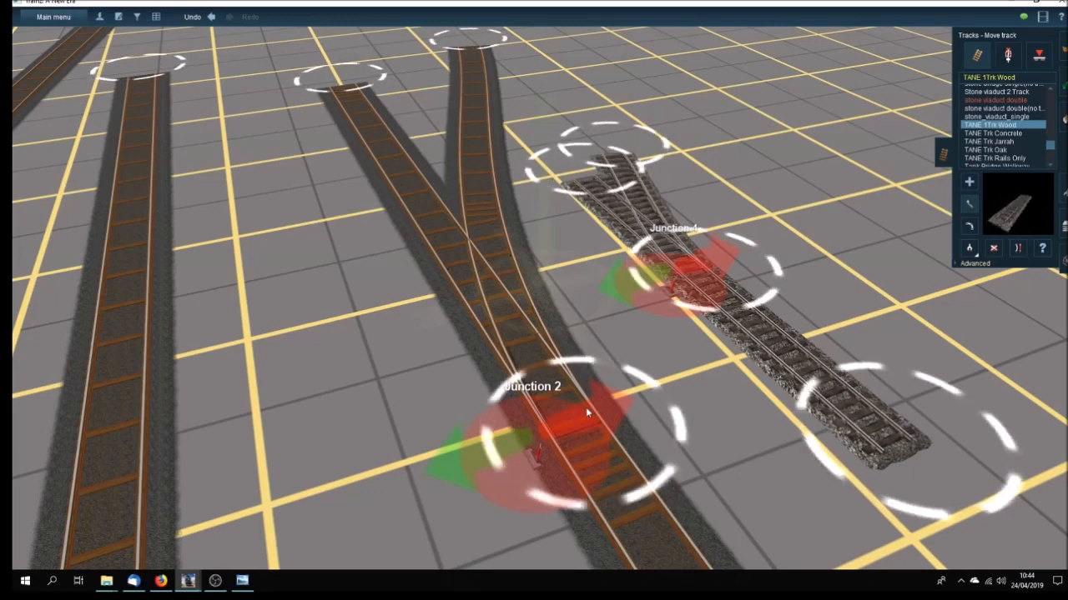
scroll(586, 407, down, 3)
scroll(608, 397, up, 3)
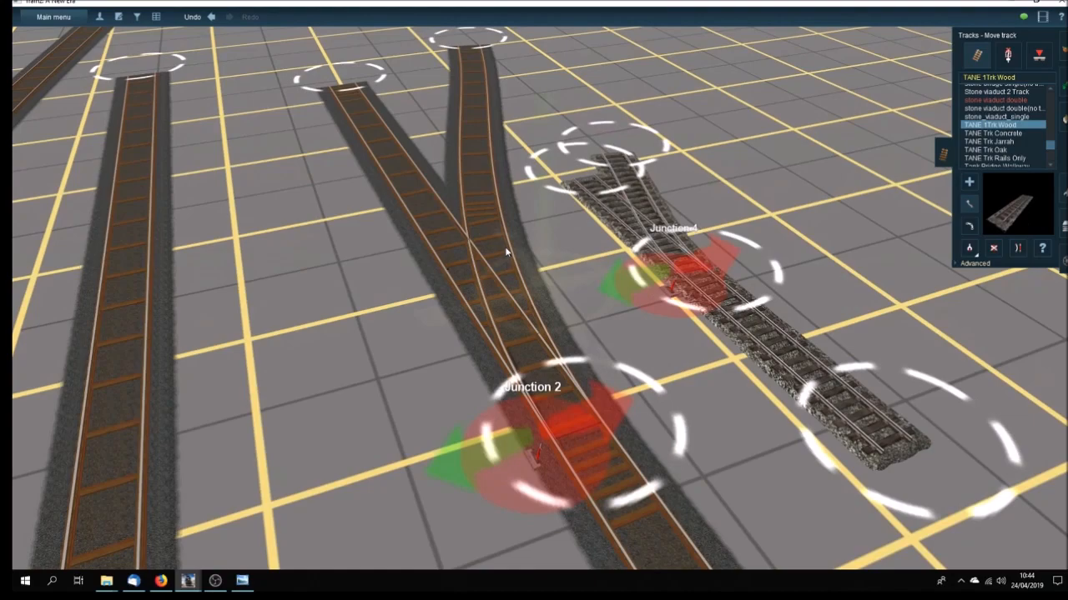
scroll(528, 316, up, 1)
mouse_move(528, 315)
right_down()
mouse_move(543, 324)
mouse_move(528, 310)
mouse_move(539, 300)
right_up()
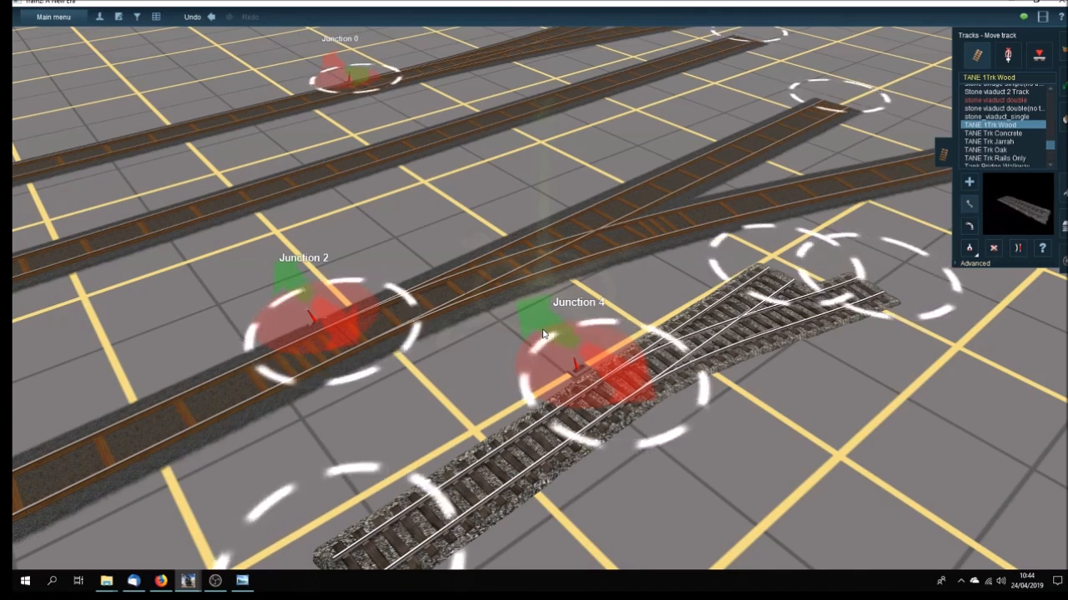
key(Up)
key(Down)
key(Left)
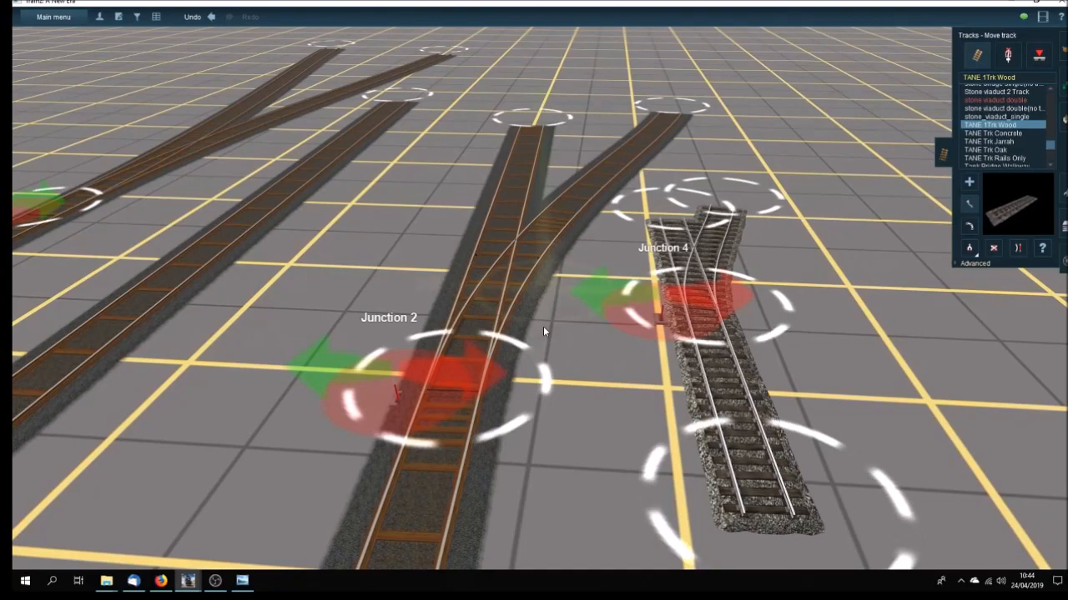
key(Left)
key(Left)
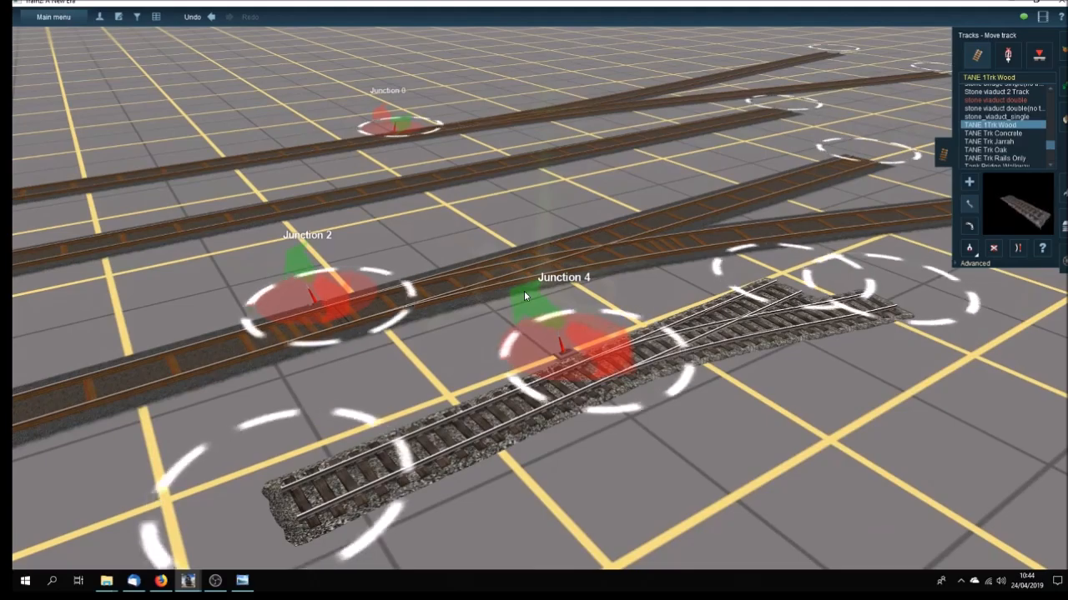
key(Right)
key(Right)
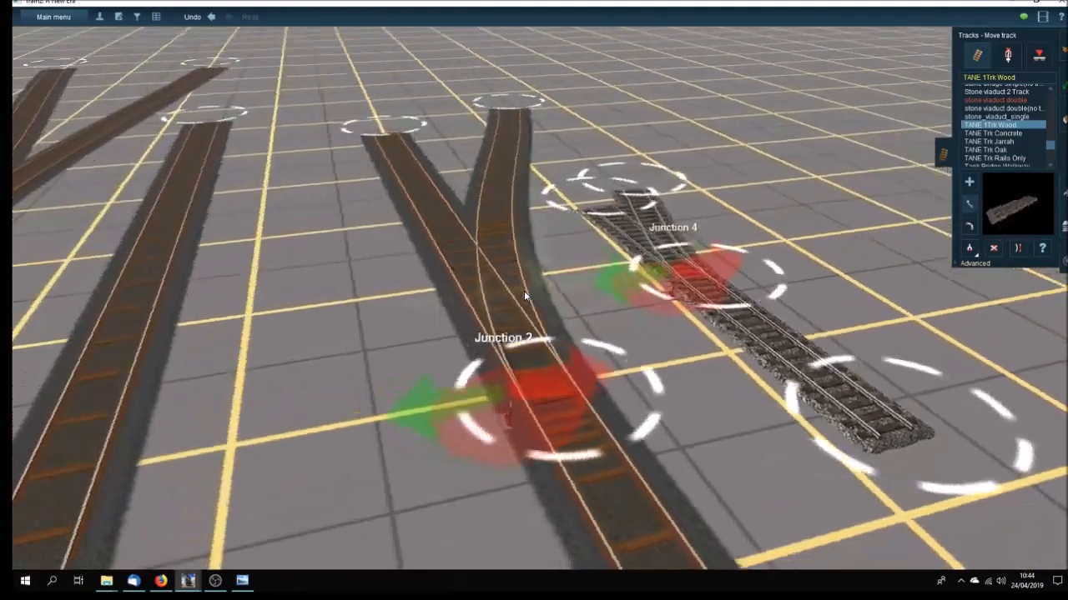
key(Left)
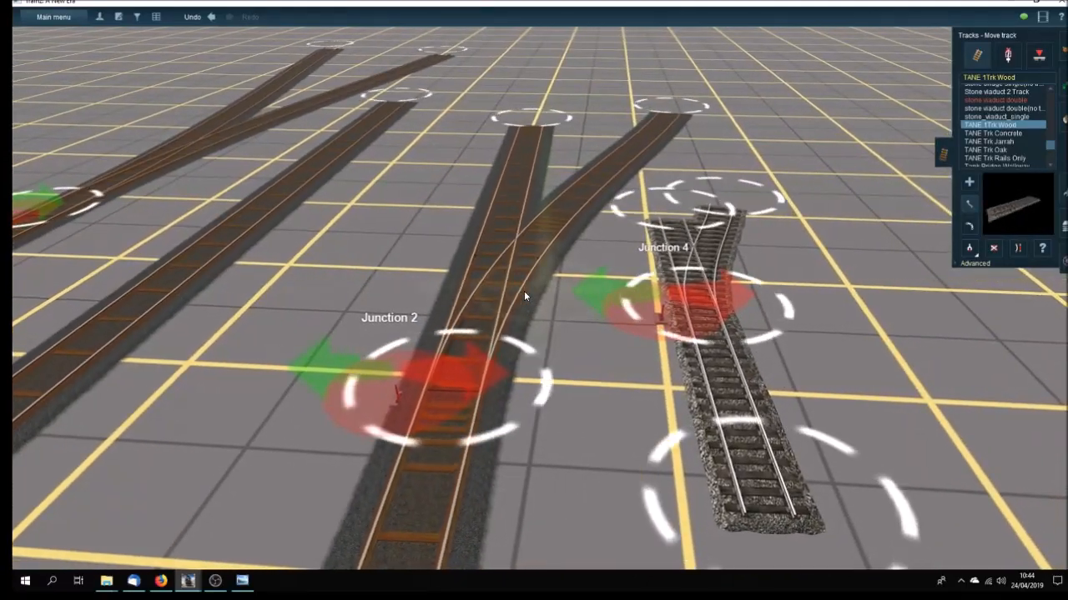
key(Left)
key(Left)
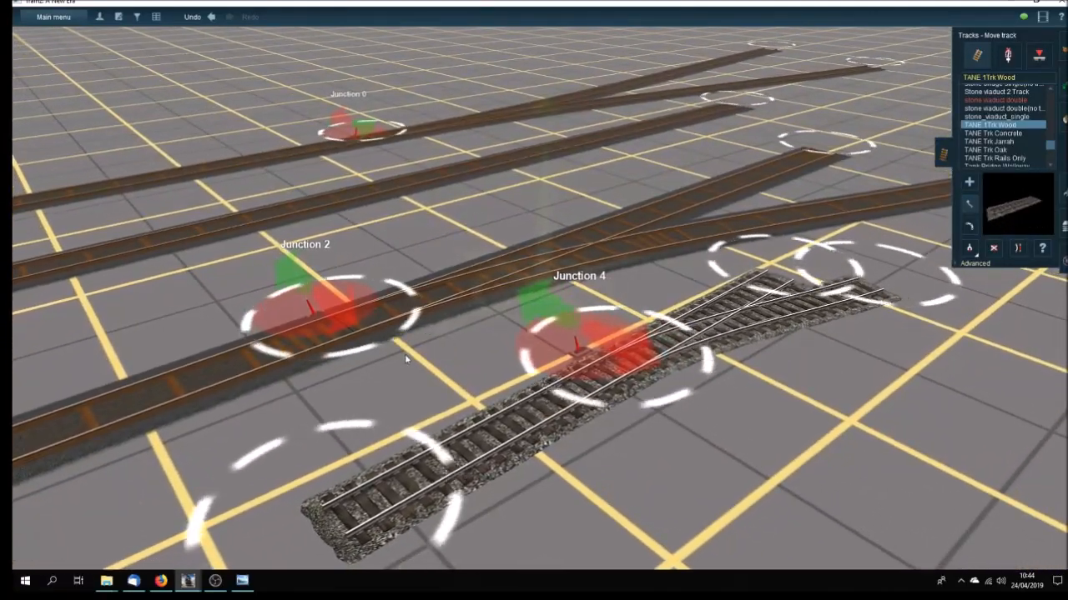
key(Right)
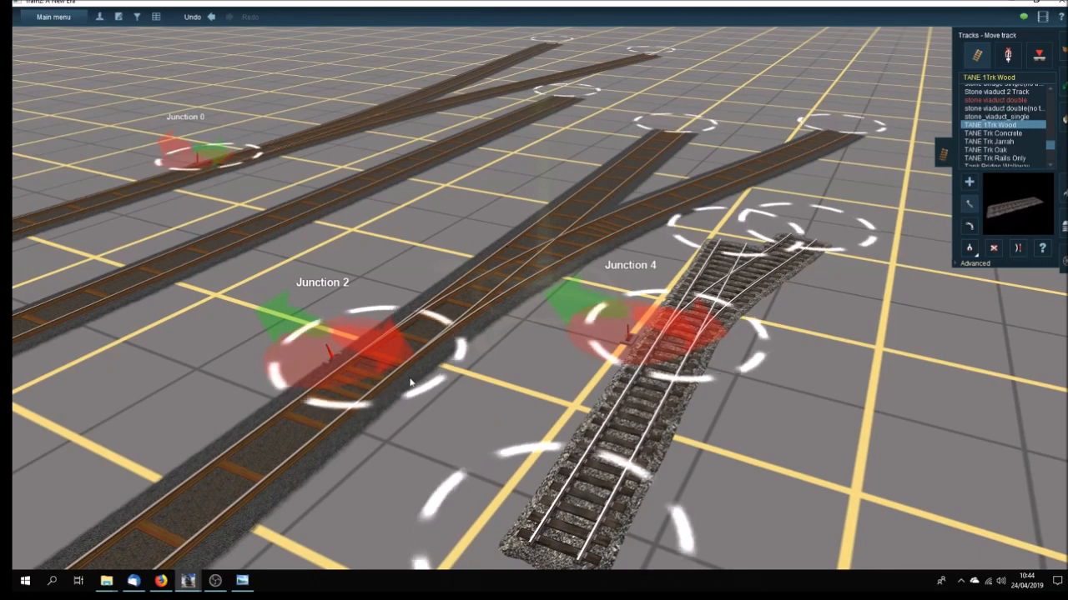
key(Left)
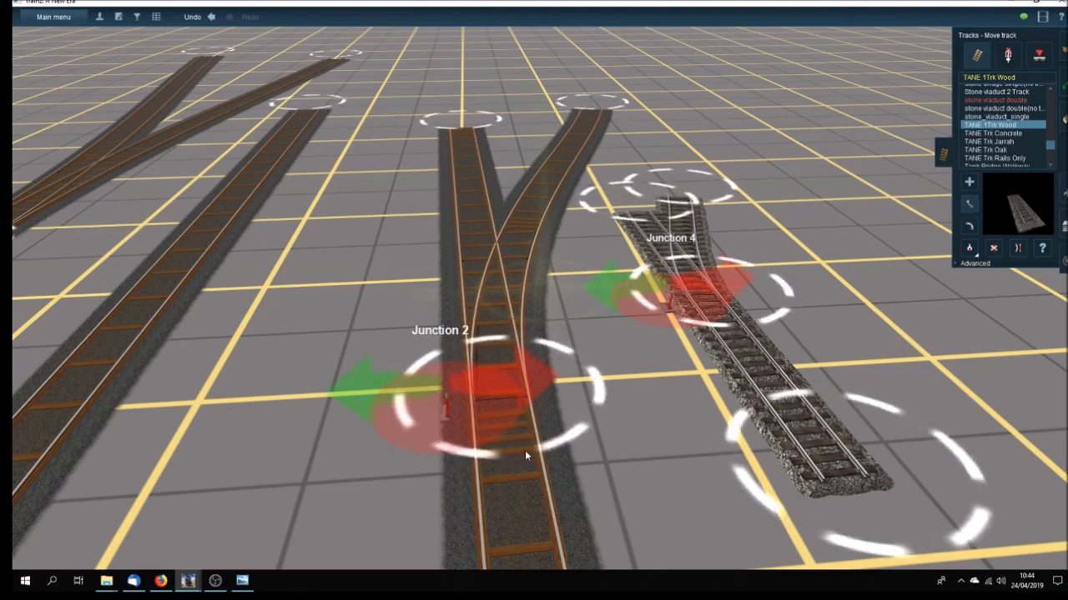
scroll(524, 484, up, 2)
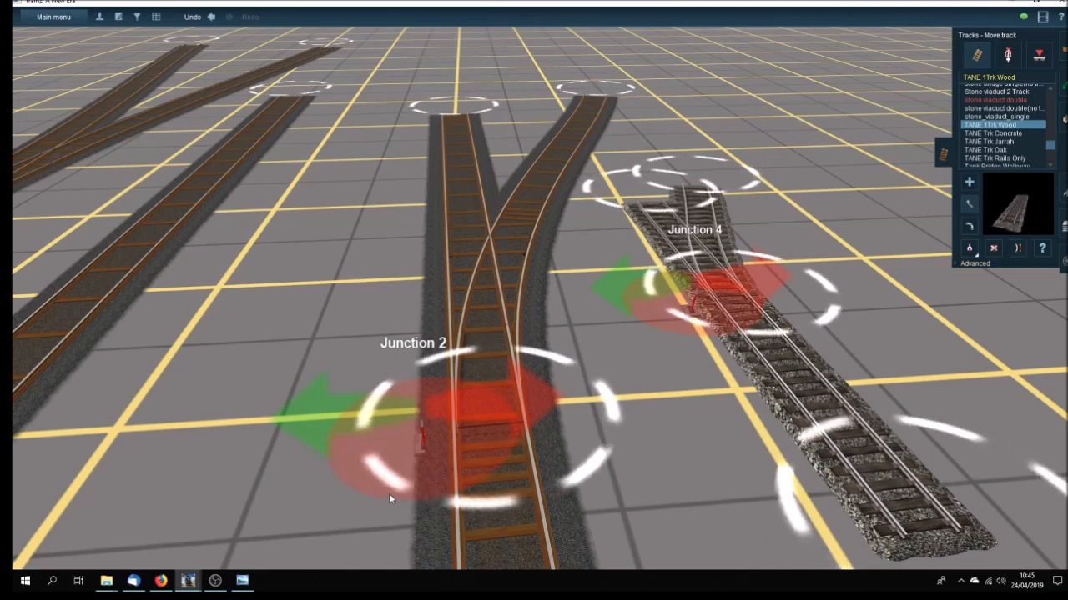
Step: Move Junction 2 slightly back along its straight track, farther from the crossing, and check how its rails diverge
key(Up)
scroll(386, 494, down, 3)
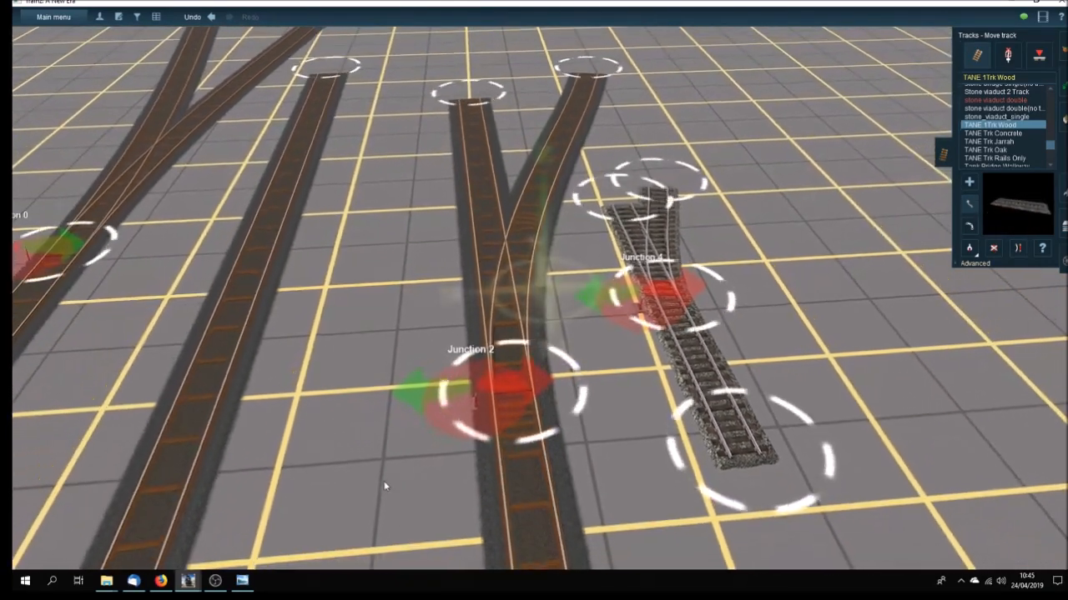
drag(515, 411, 517, 418)
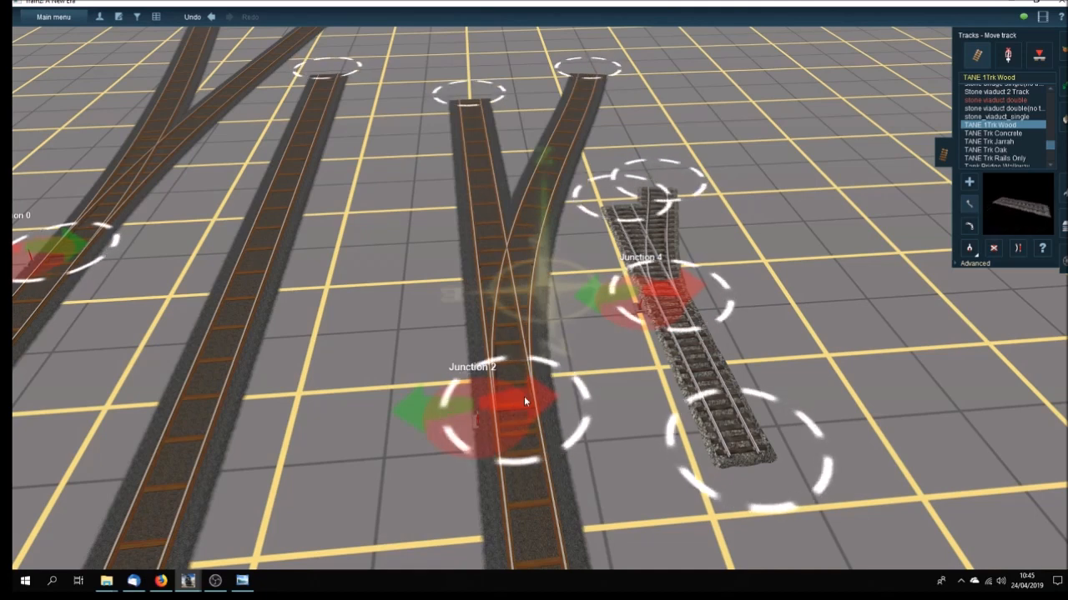
scroll(518, 422, up, 3)
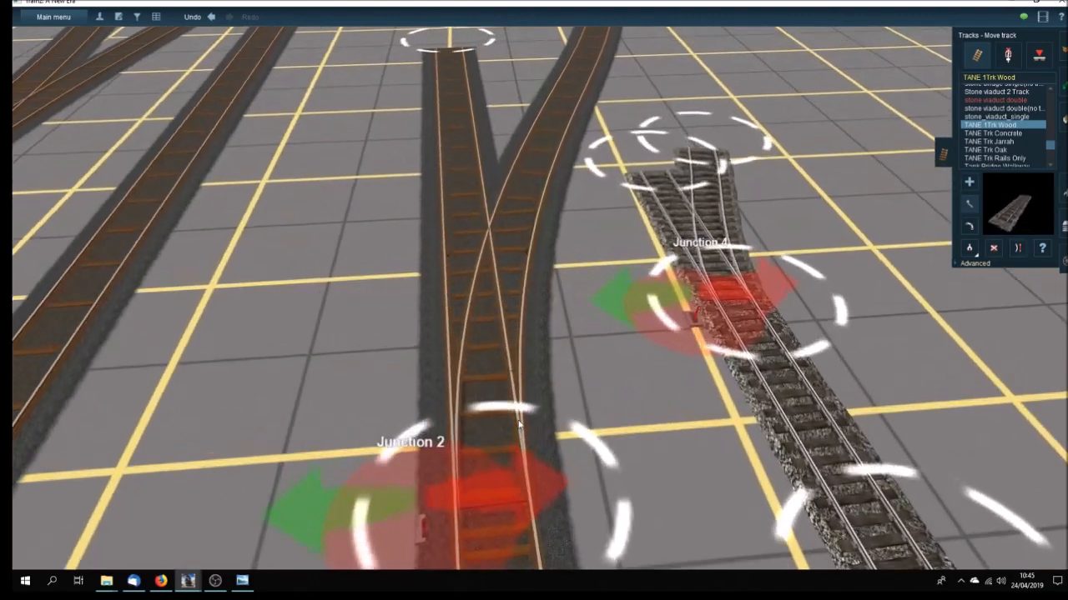
scroll(518, 425, down, 3)
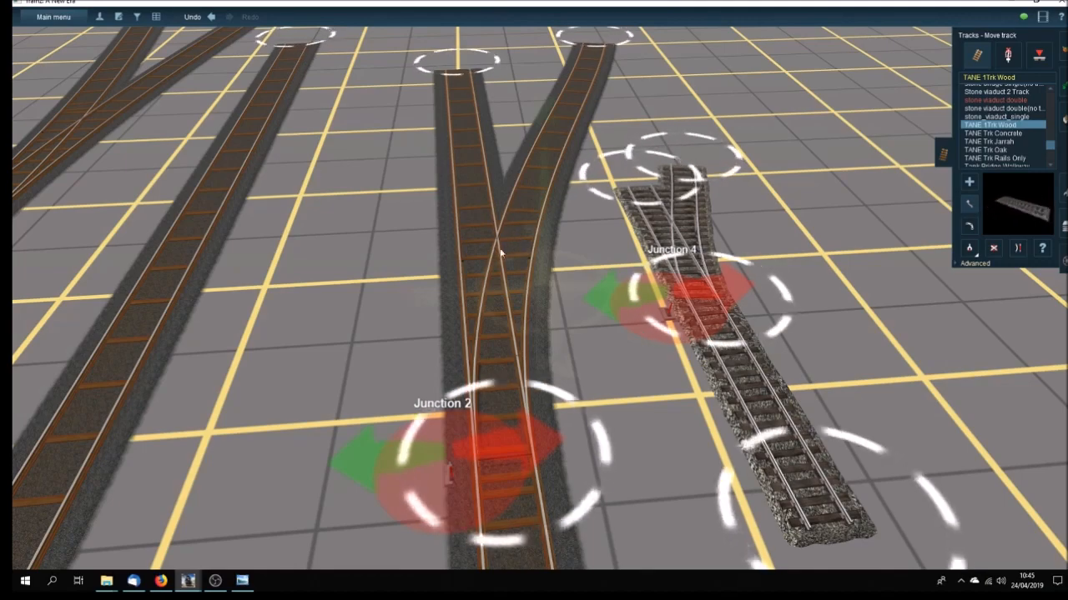
Step: Examine Junction 2's crossing beside Junction 4 from the opposite side at several distances, and dismiss the new-mail notification
right_drag(506, 239, 489, 363)
scroll(489, 361, up, 5)
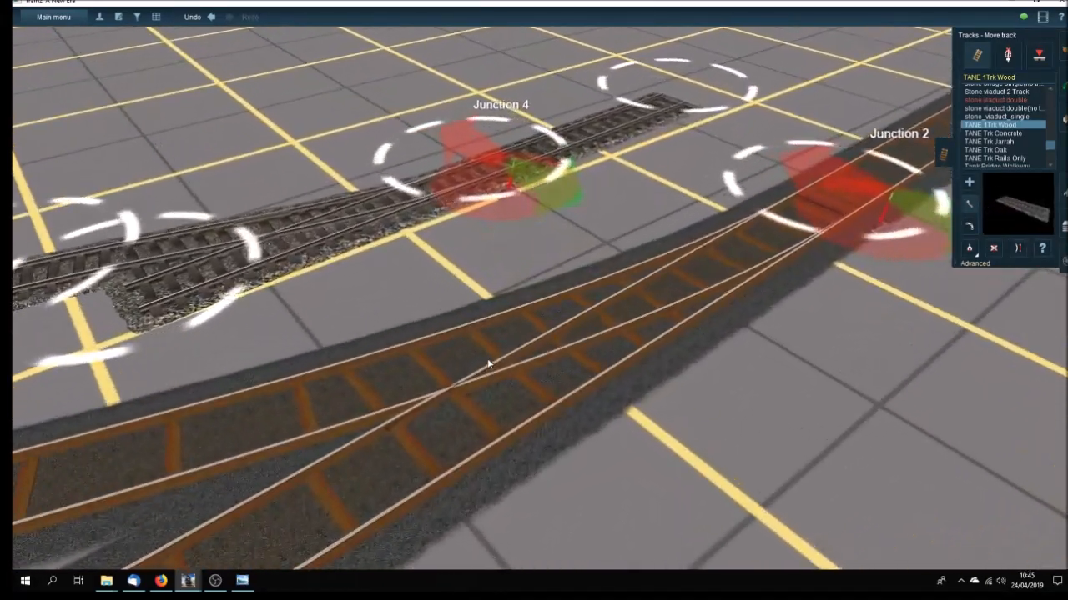
scroll(489, 361, down, 4)
scroll(487, 358, down, 5)
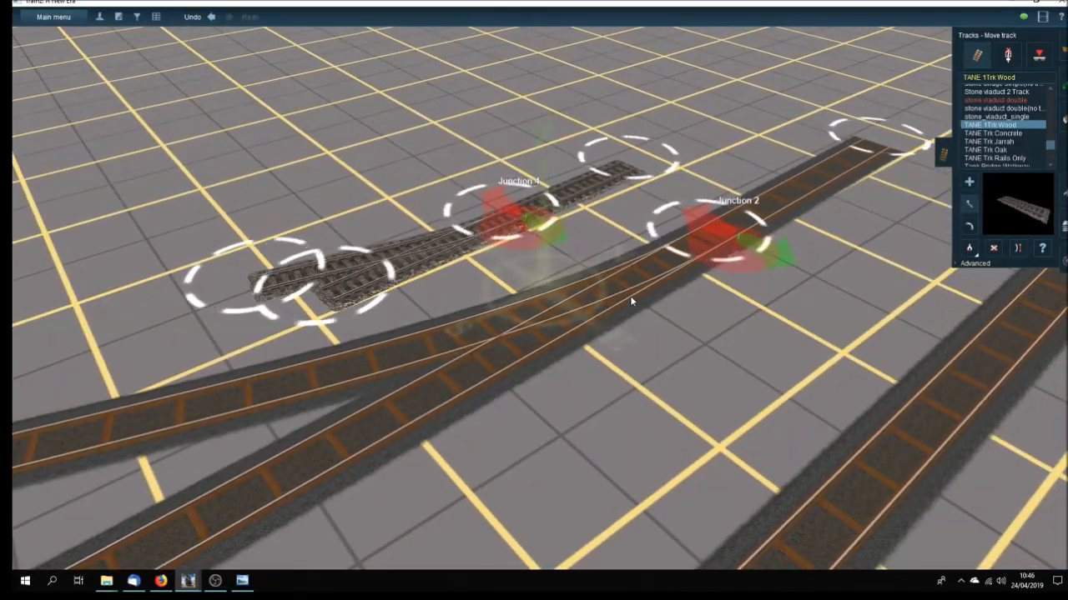
scroll(630, 304, up, 6)
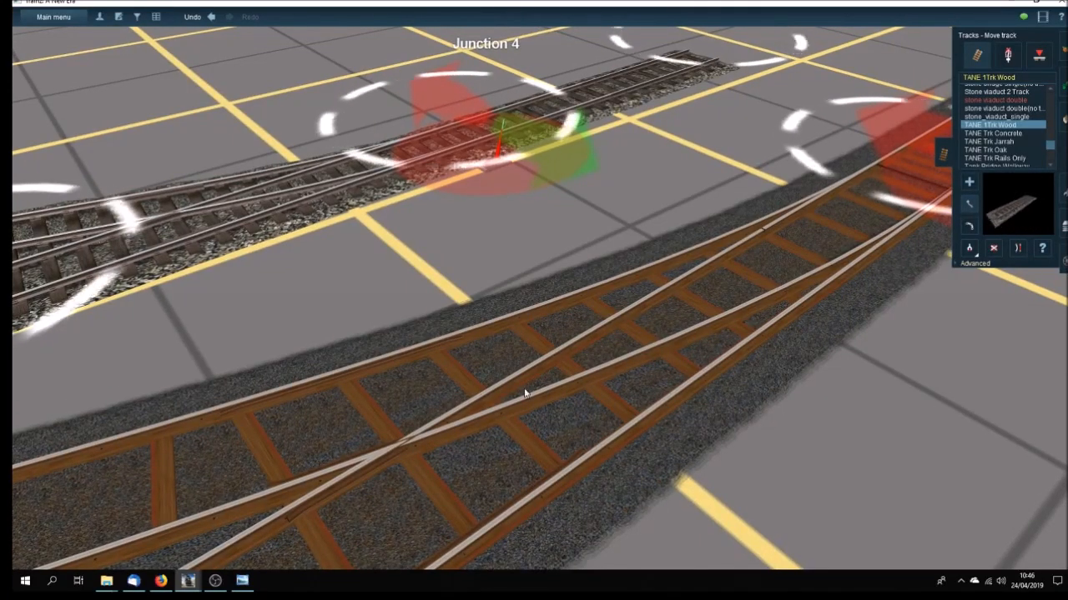
scroll(503, 397, down, 4)
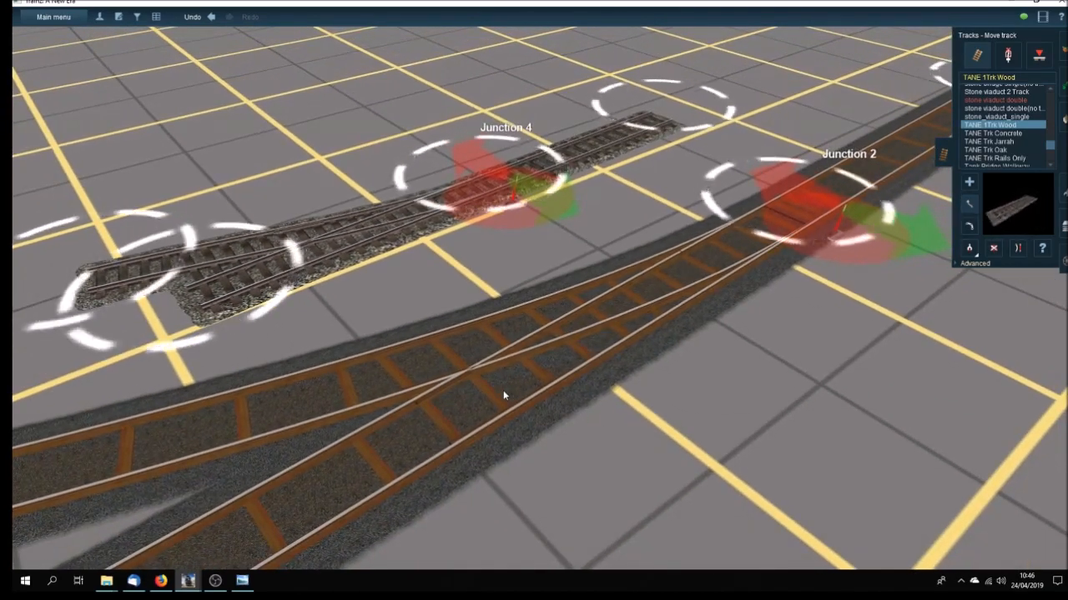
scroll(503, 390, up, 4)
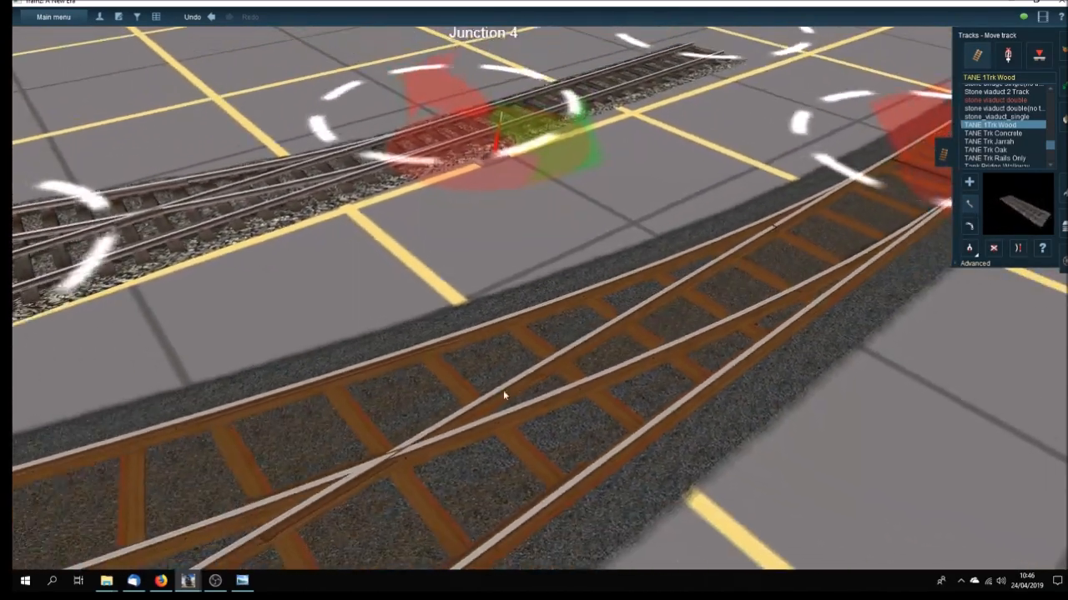
scroll(504, 395, down, 2)
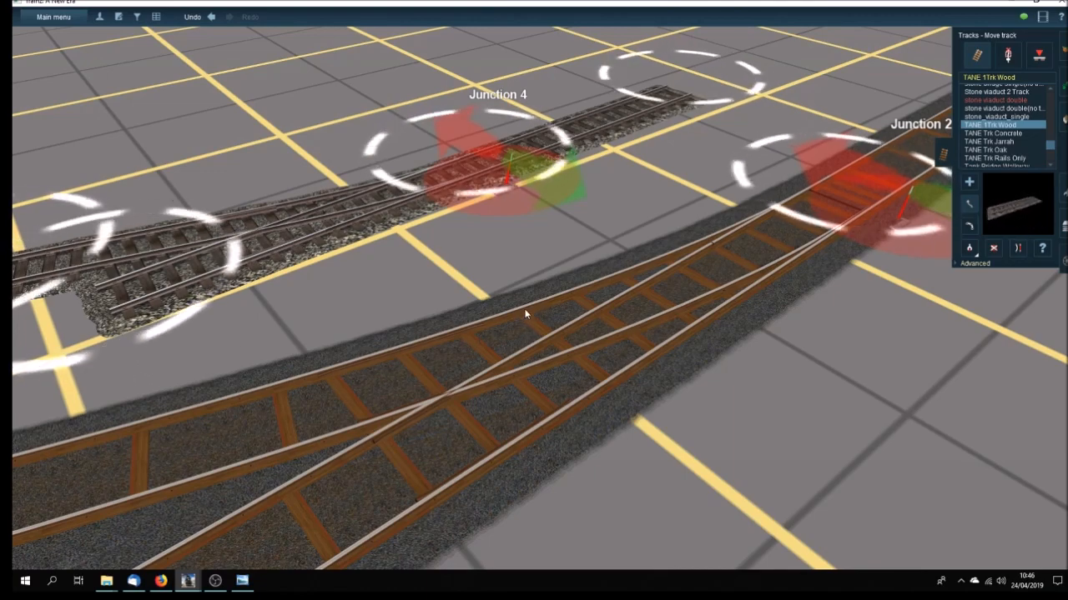
scroll(525, 314, up, 3)
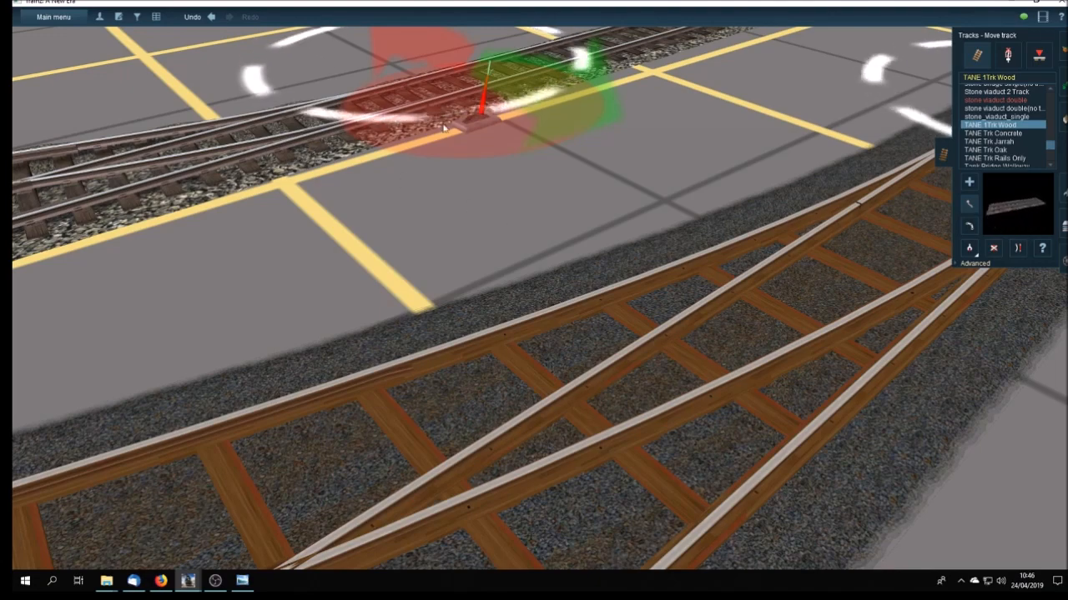
scroll(507, 202, down, 5)
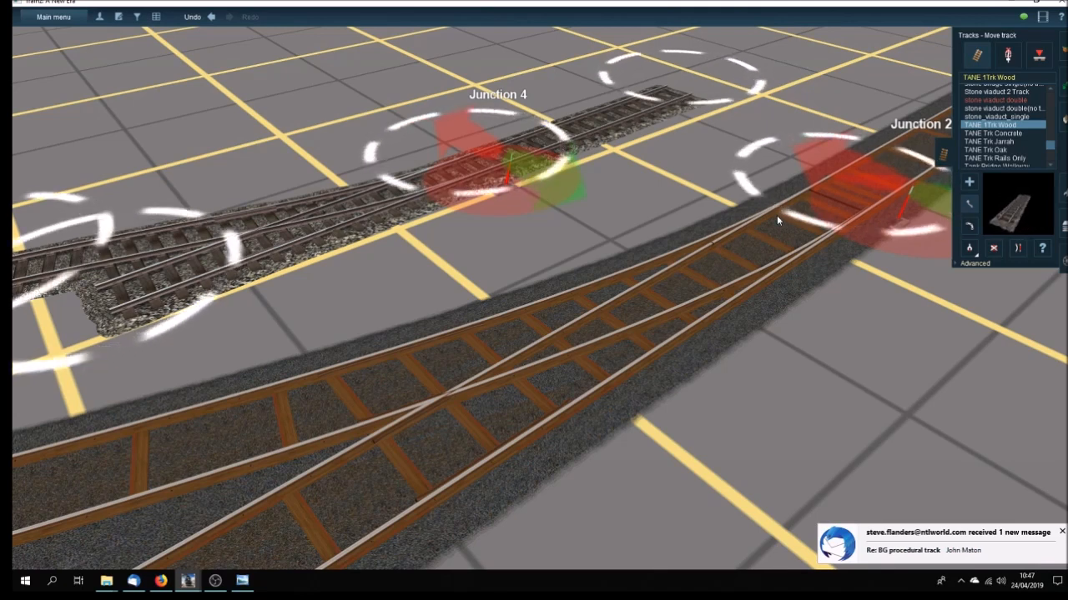
click(1062, 533)
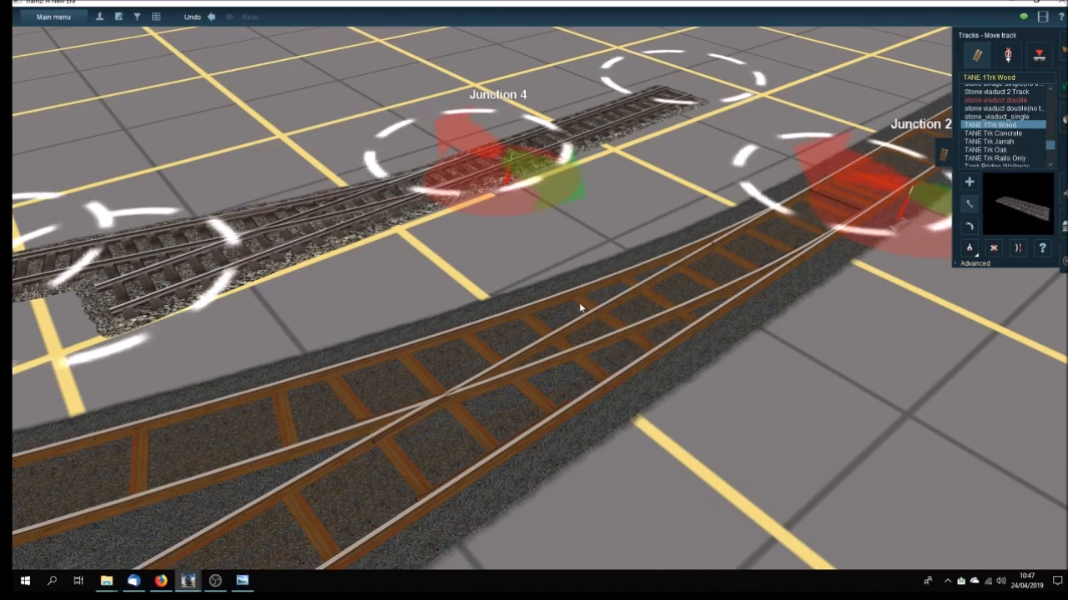
Step: Compare the rails and sleeper spacing of Junction 2's crossing with Junction 4, alternating between close-up and wider views
scroll(592, 312, up, 3)
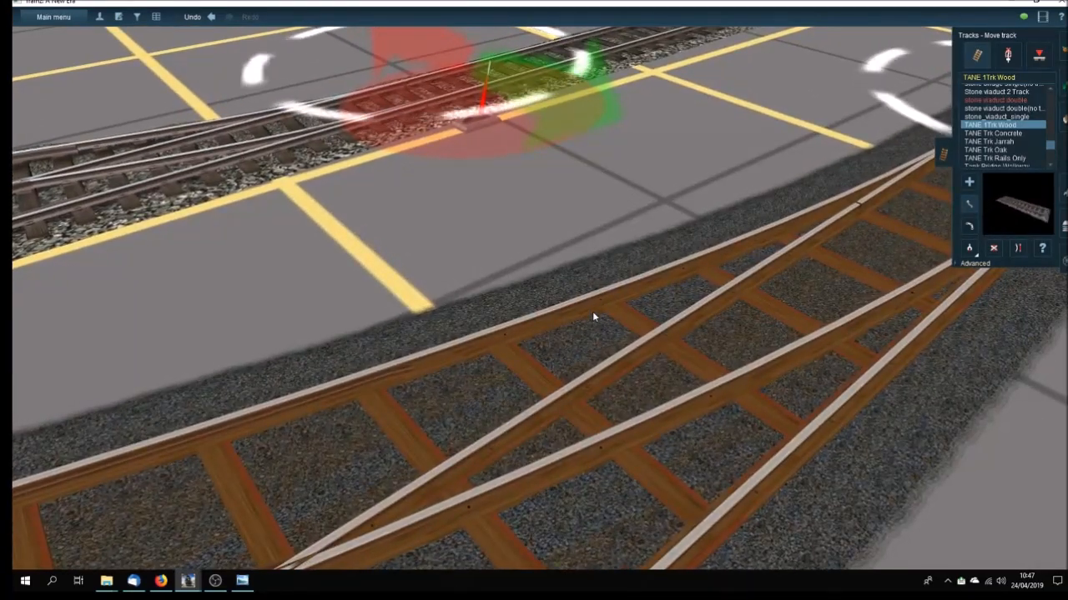
scroll(592, 311, down, 4)
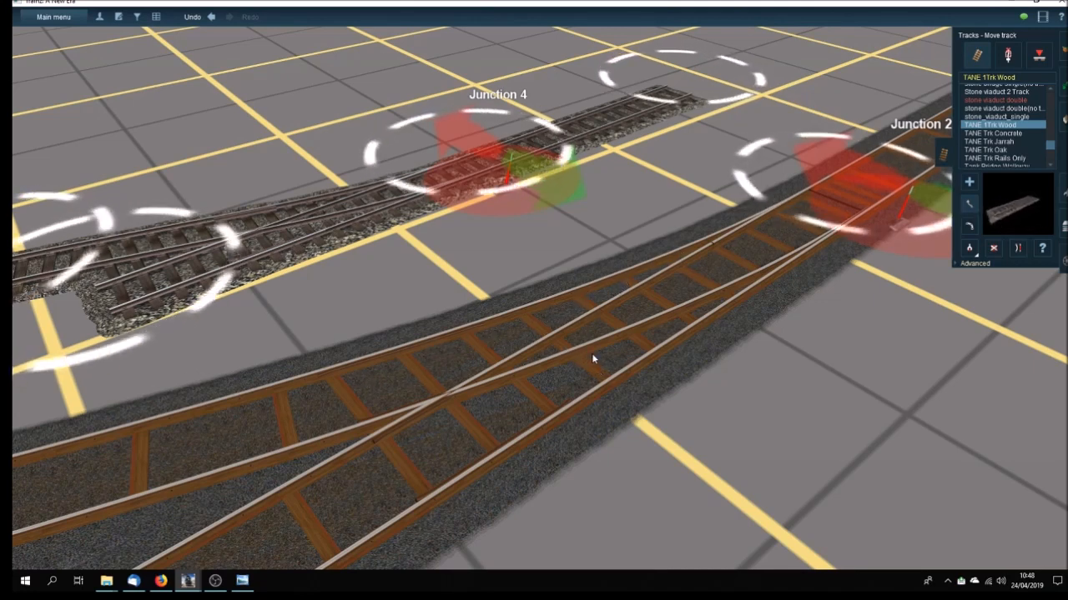
scroll(594, 359, up, 5)
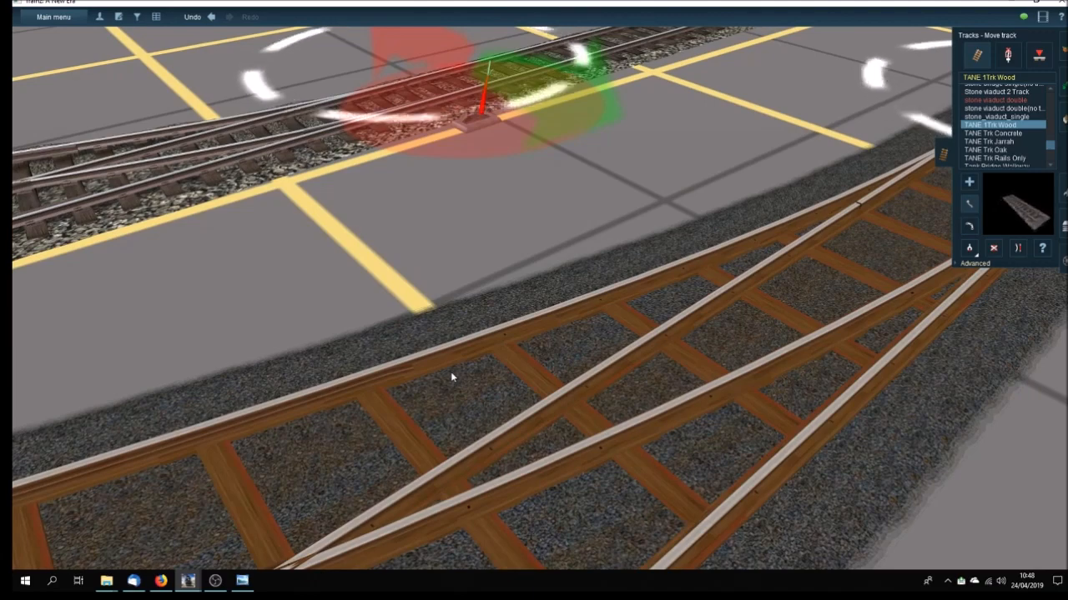
scroll(451, 378, down, 5)
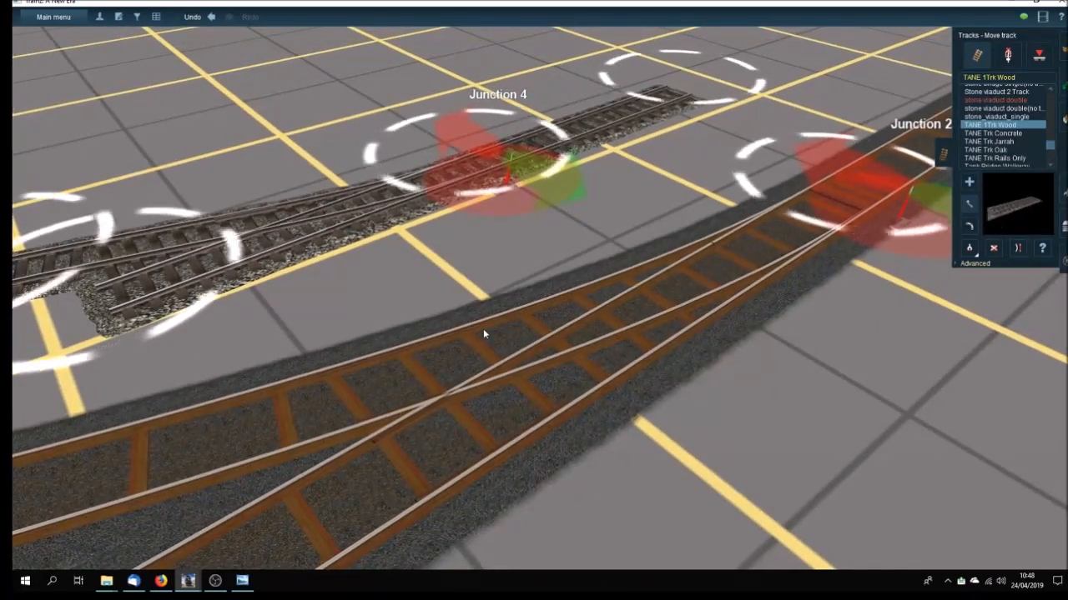
scroll(495, 347, up, 3)
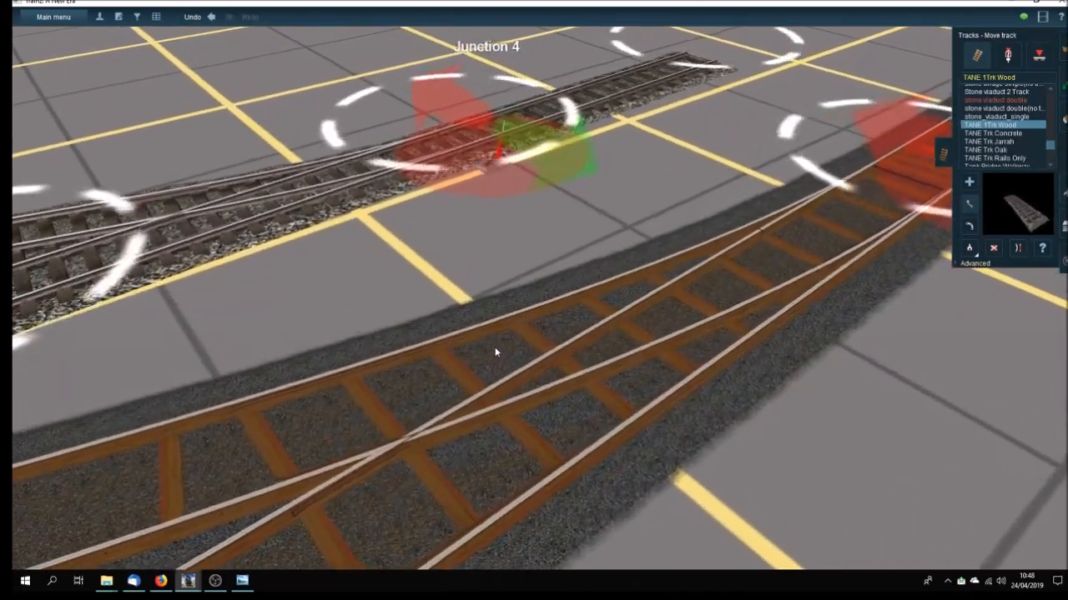
scroll(495, 347, down, 4)
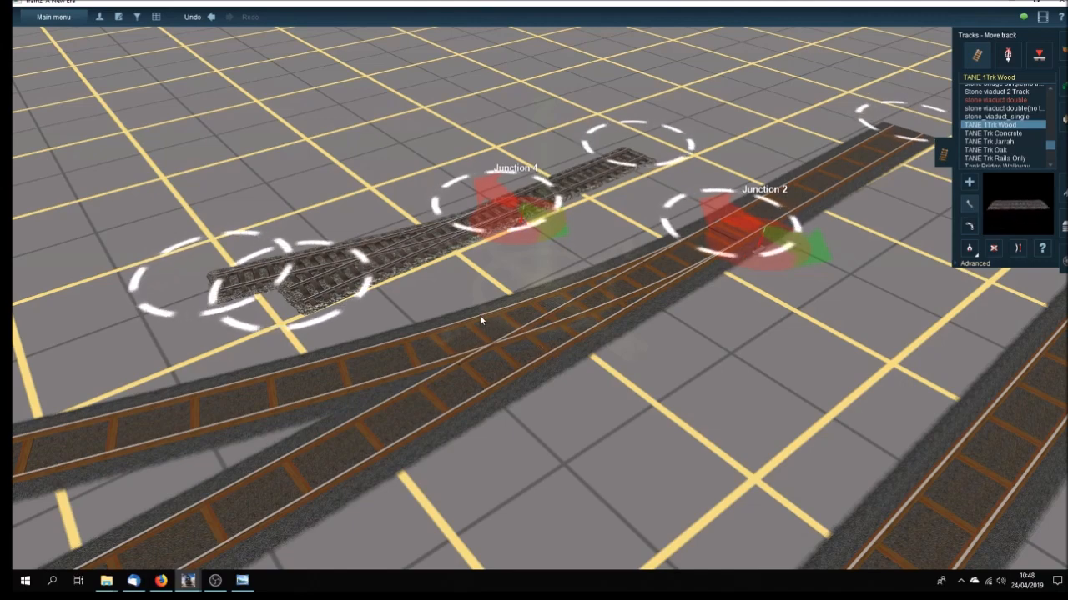
scroll(480, 322, up, 3)
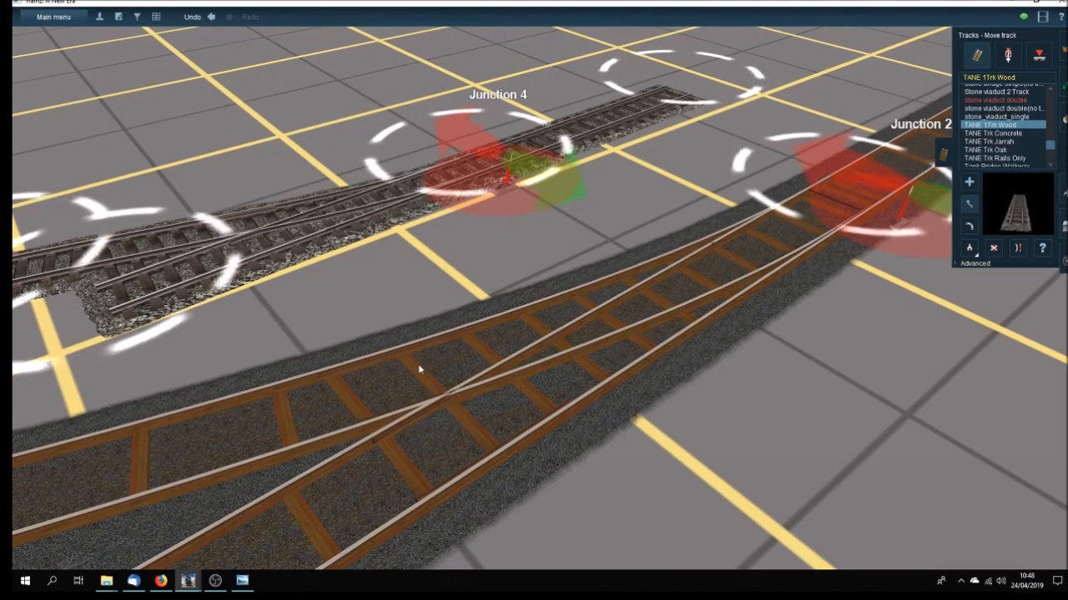
scroll(424, 368, down, 4)
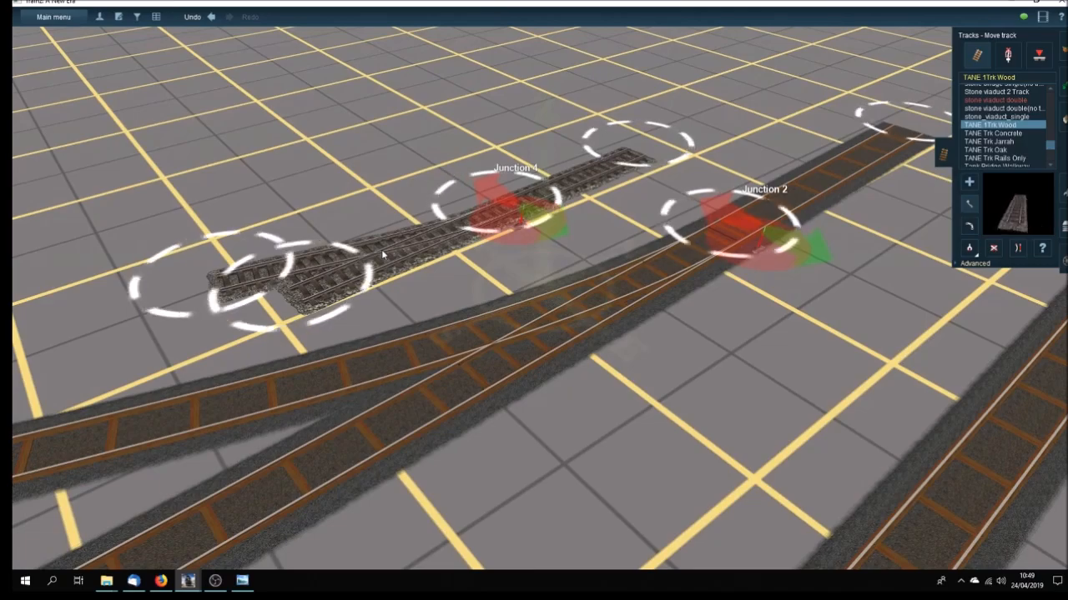
Step: Examine the crossing and check rails of the wood-track Junction 4 close up from both ends
scroll(381, 250, up, 5)
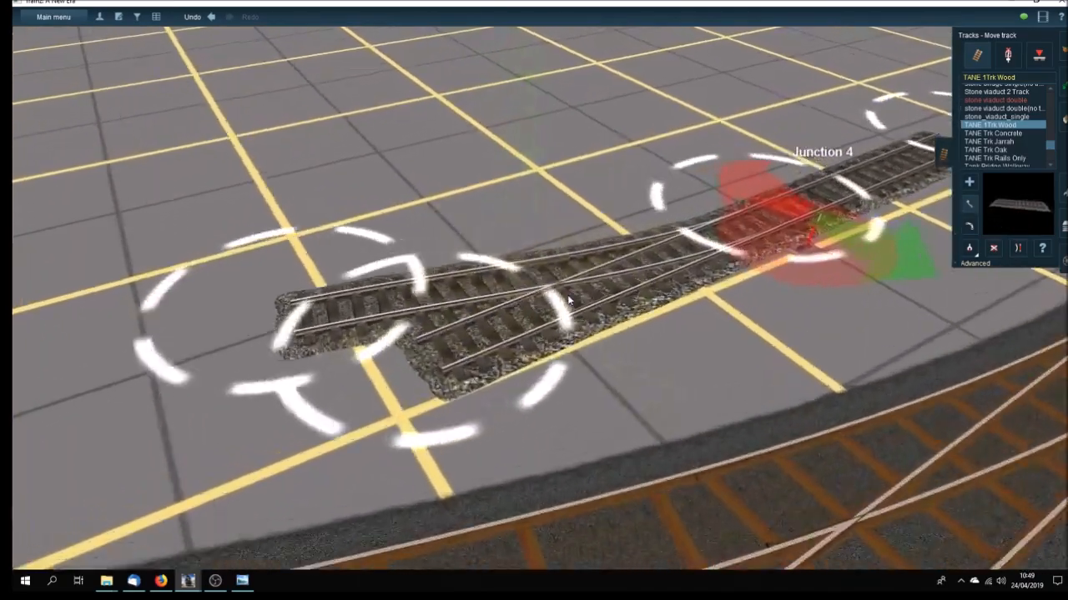
scroll(569, 302, up, 5)
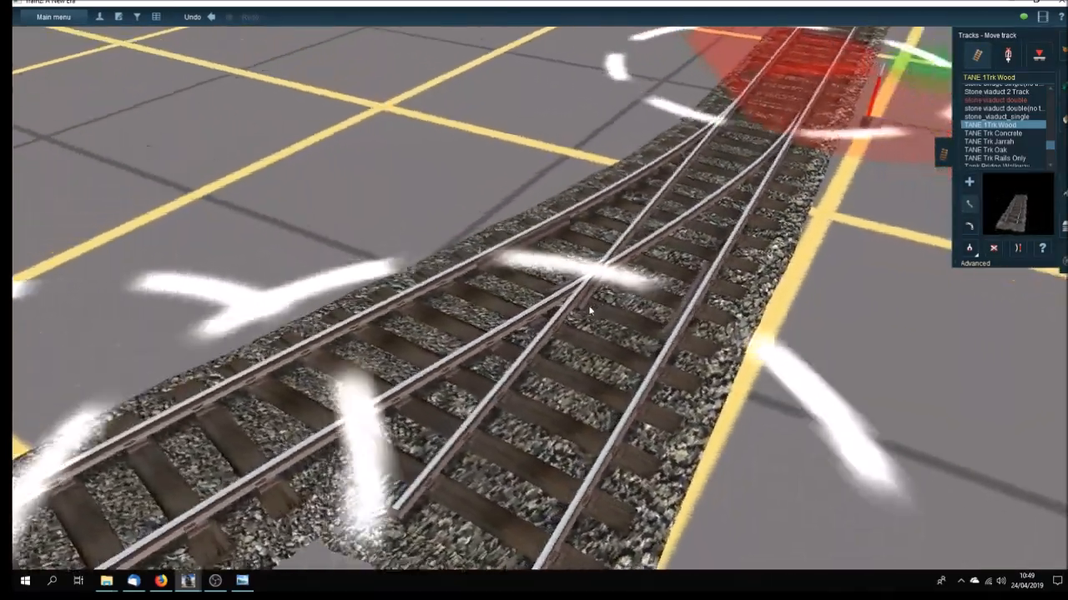
right_drag(588, 310, 780, 309)
right_drag(572, 259, 523, 290)
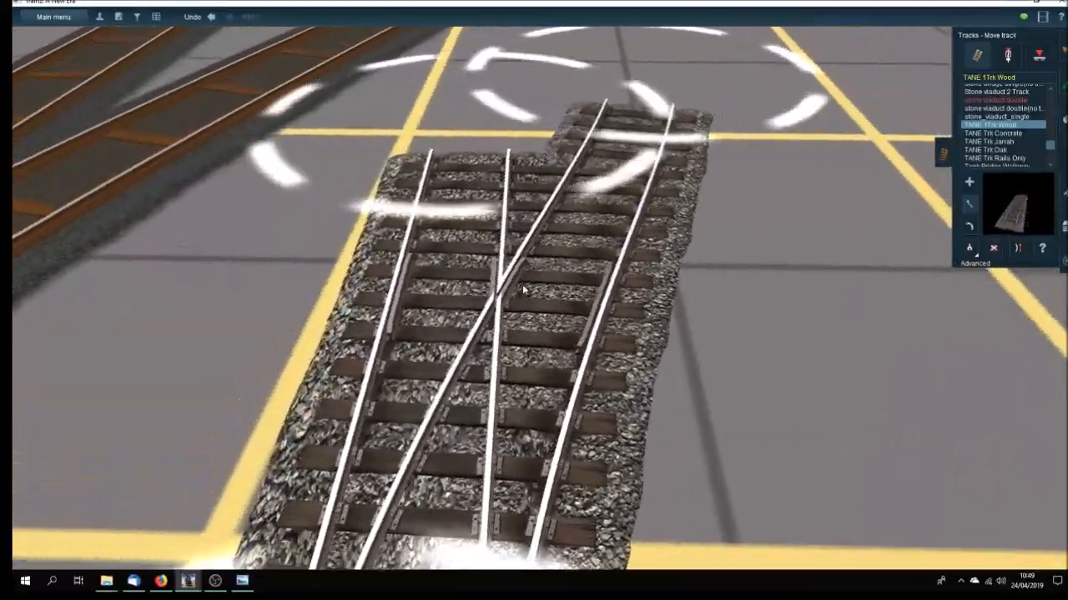
key(Left)
right_click(513, 321)
Step: Examine Junction 2's crossing close up from all around, including a low side angle, to see where its rails meet
right_drag(348, 301, 550, 262)
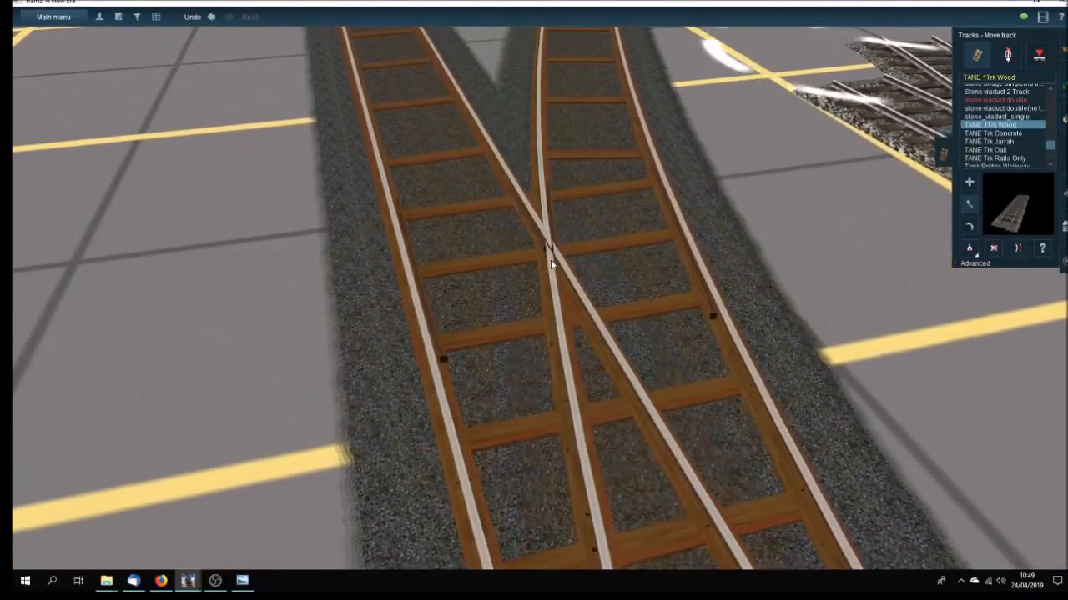
key(Left)
key(Left)
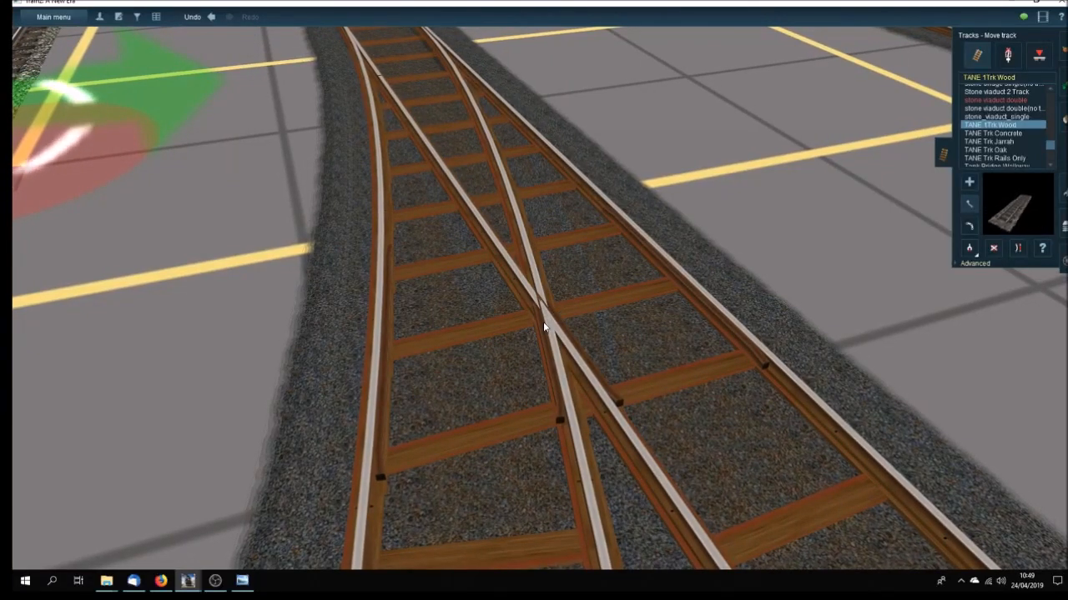
key(Down)
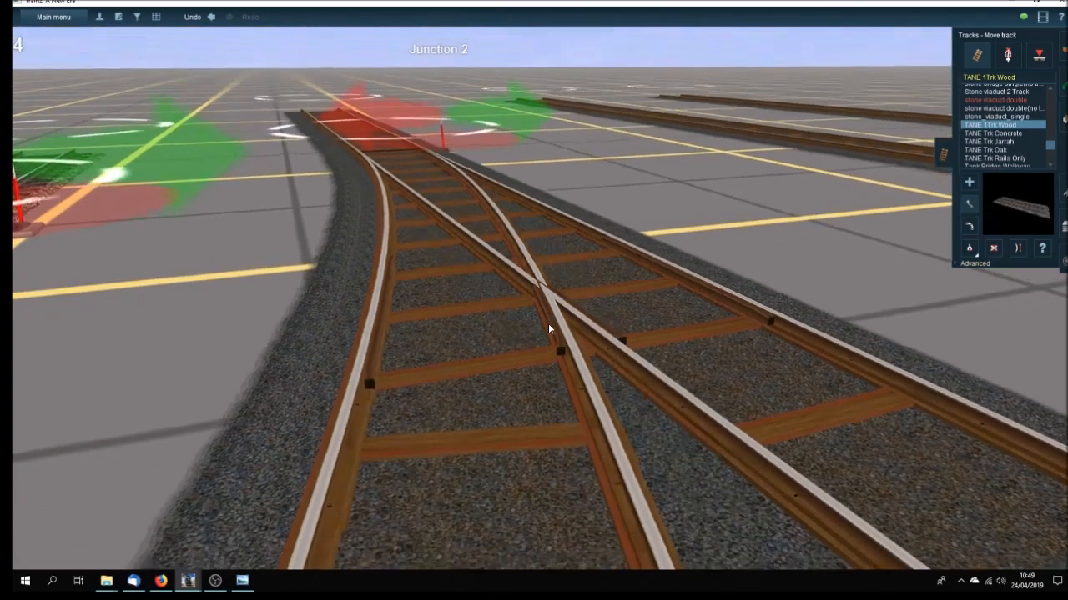
key(Left)
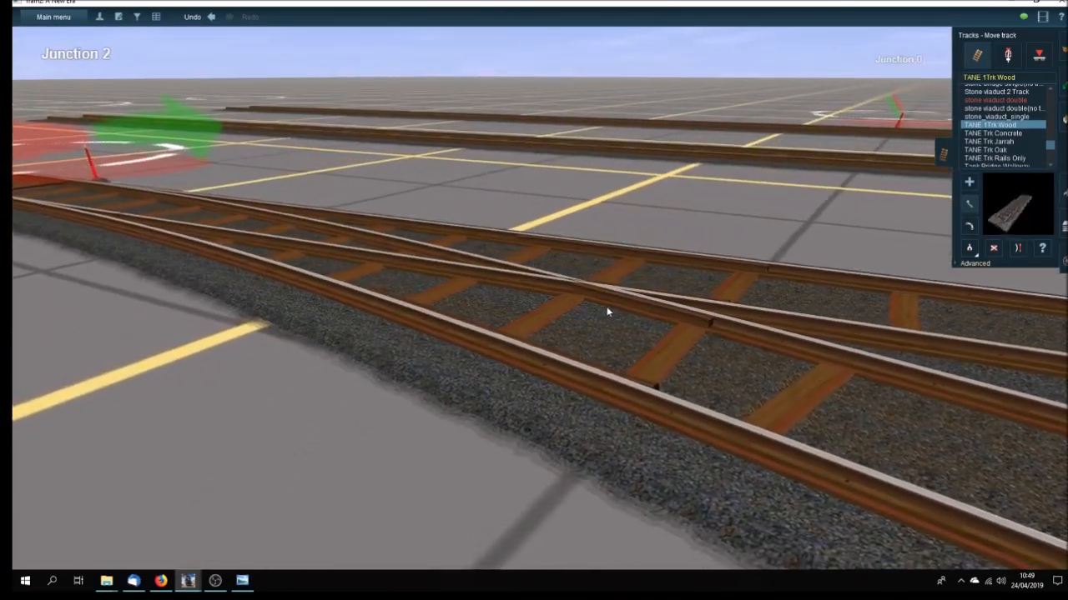
key(Up)
key(Left)
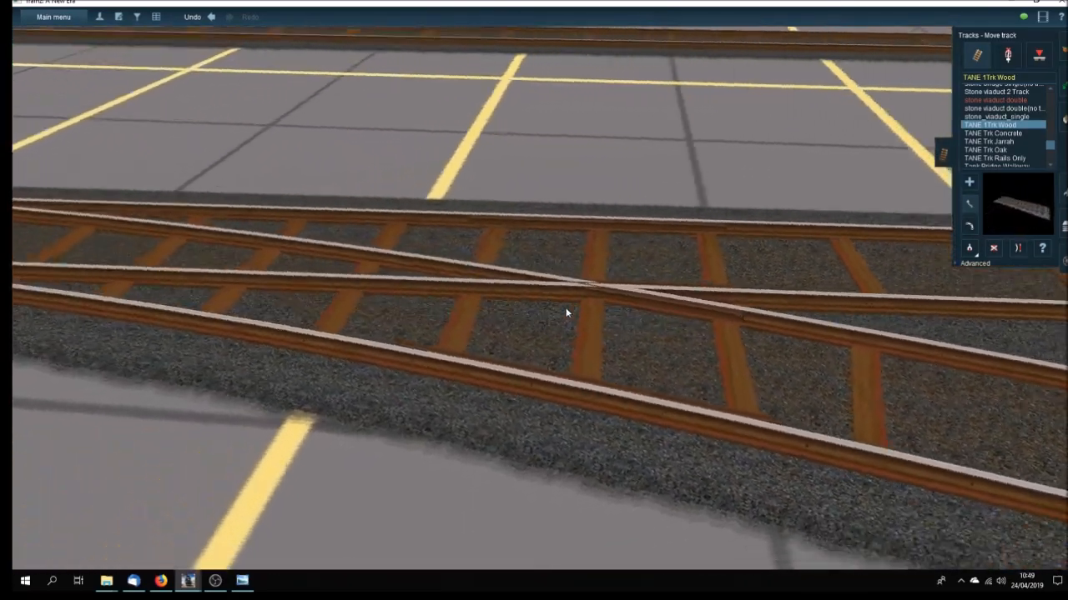
key(Left)
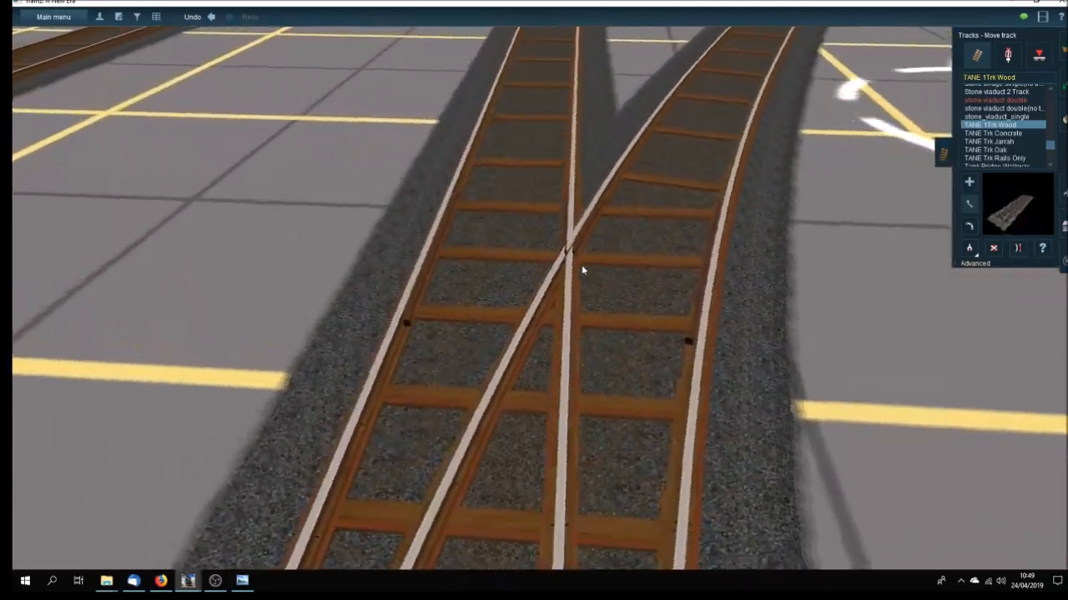
key(Left)
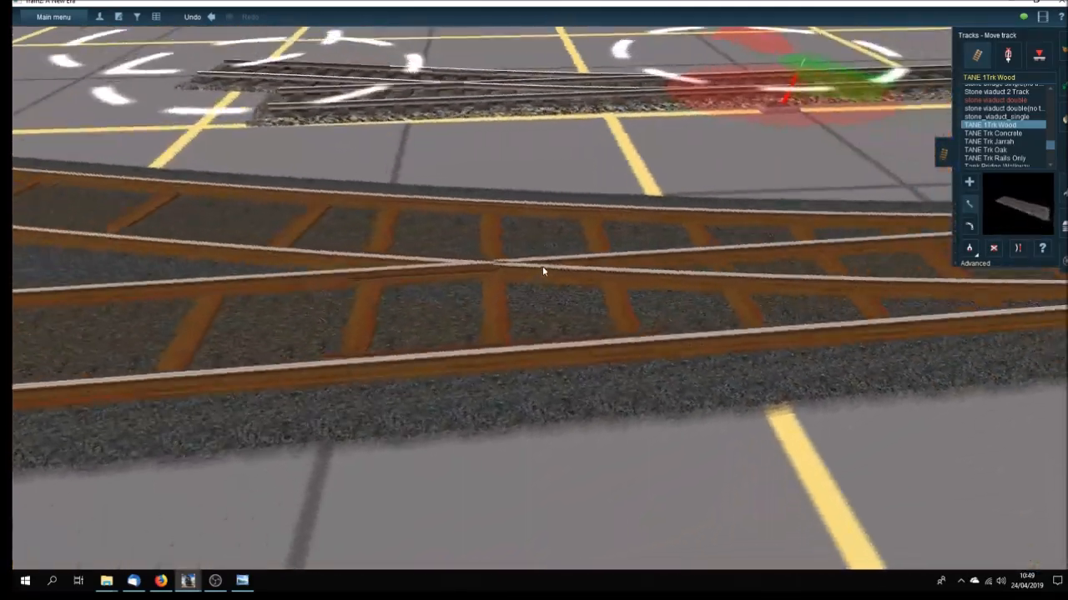
key(Left)
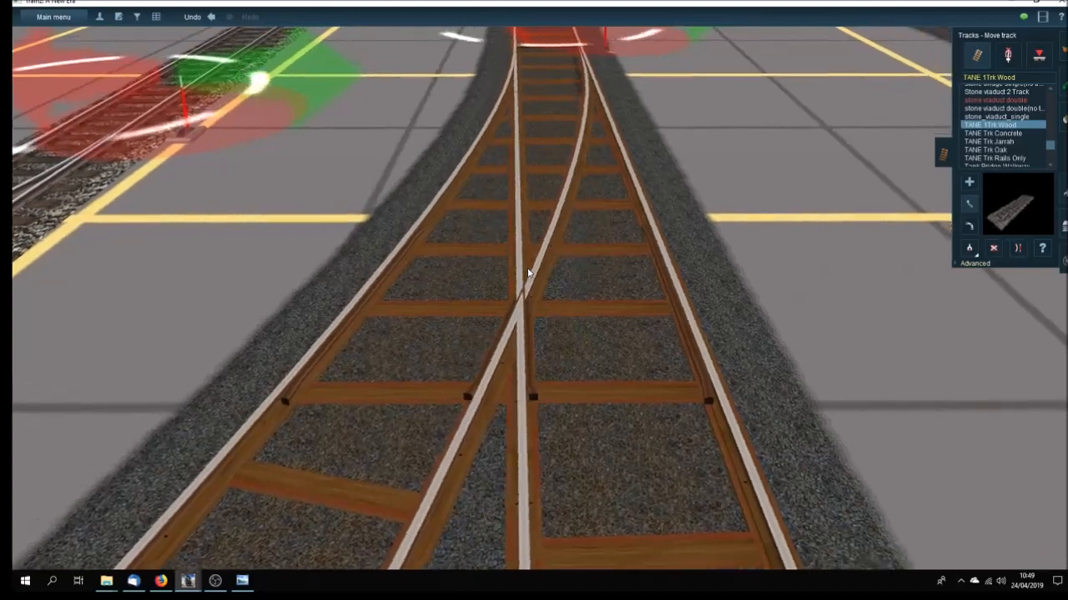
key(Left)
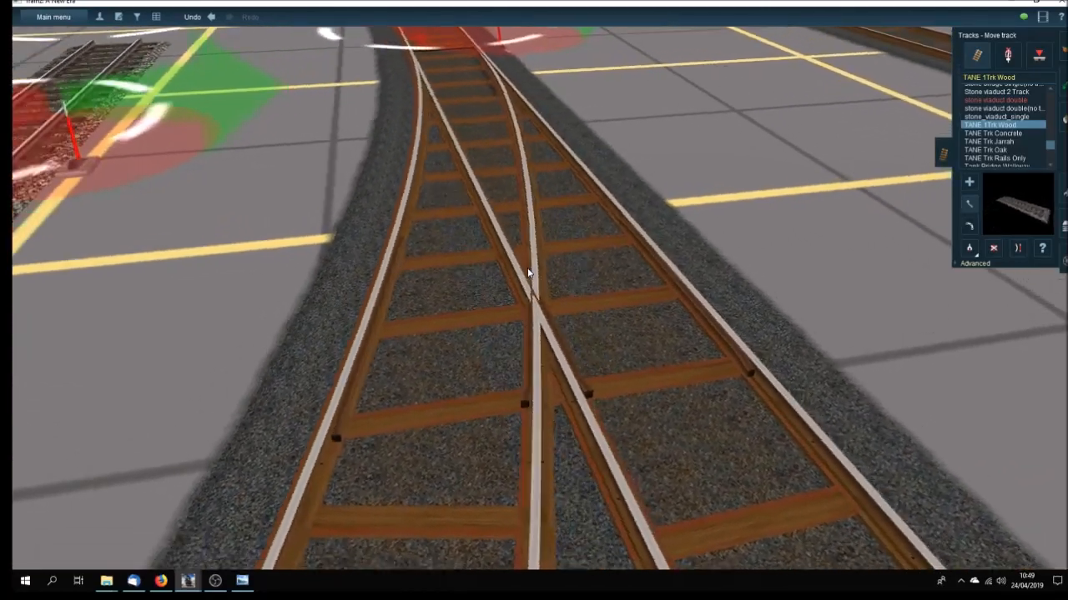
key(Left)
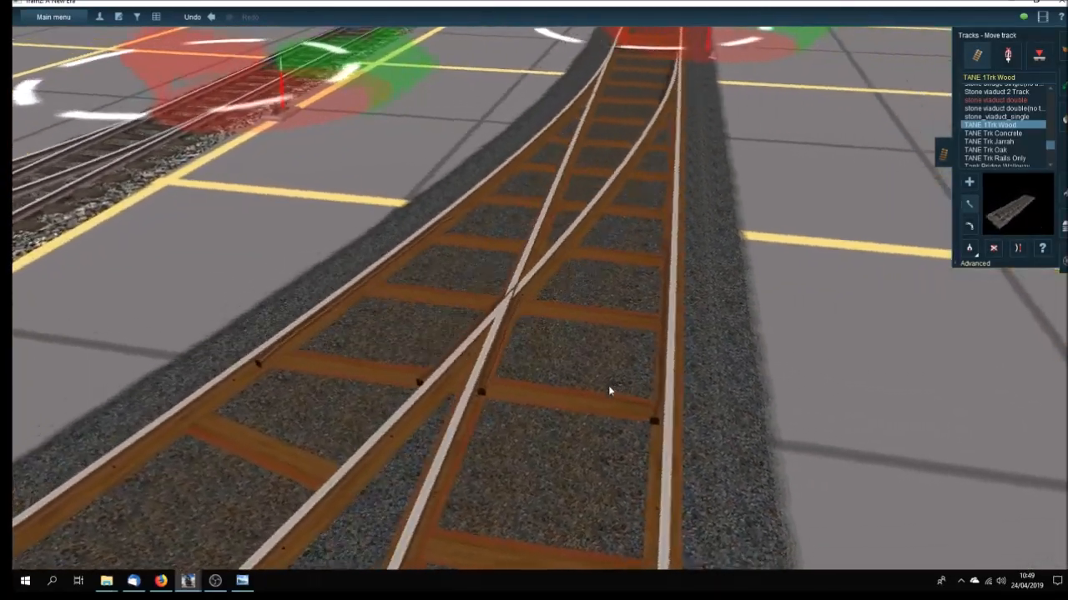
key(Left)
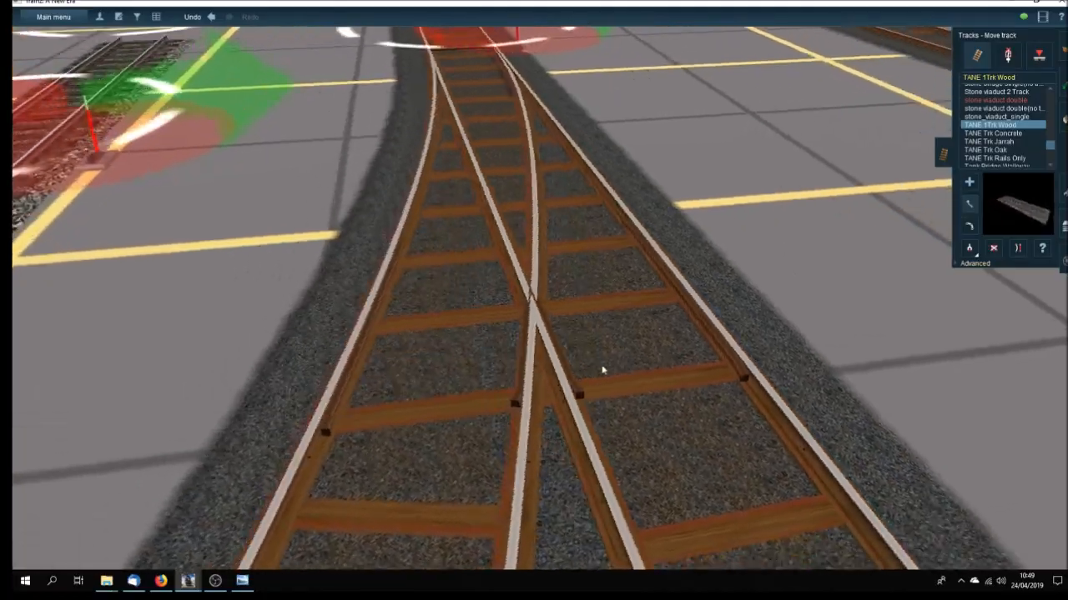
Step: Examine Junction 2's crossing close up from both ends, alternating with a wider view that takes in Junction 4
right_drag(406, 367, 667, 299)
key(Left)
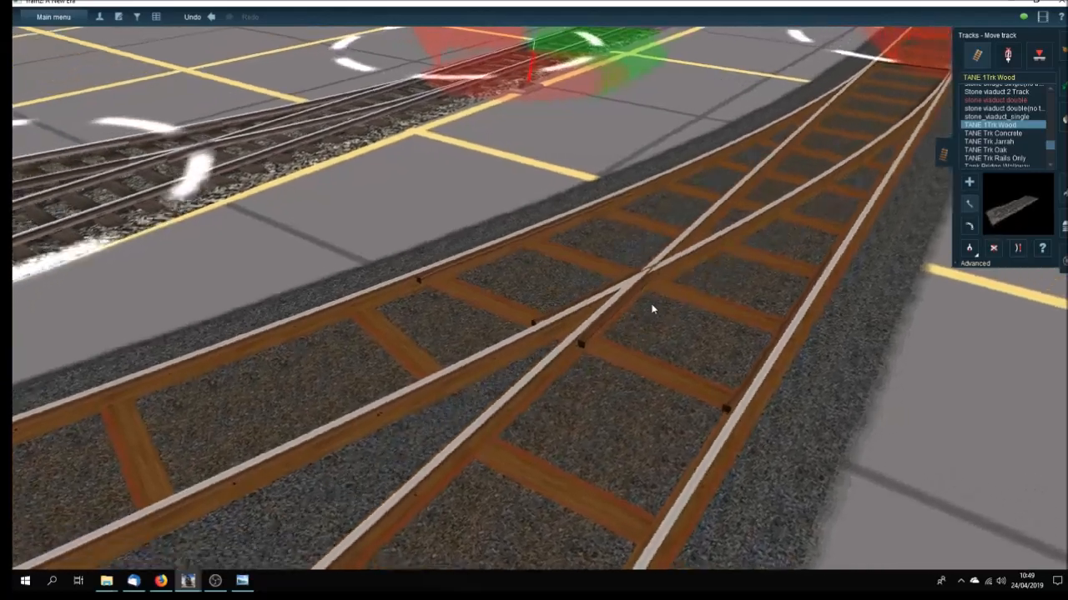
key(Left)
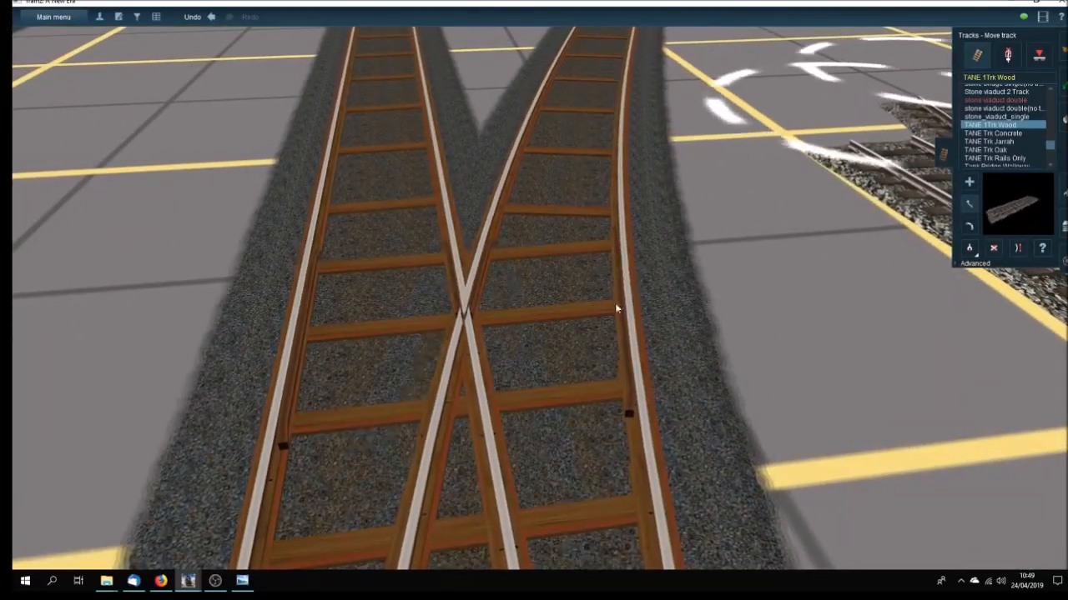
scroll(557, 305, down, 5)
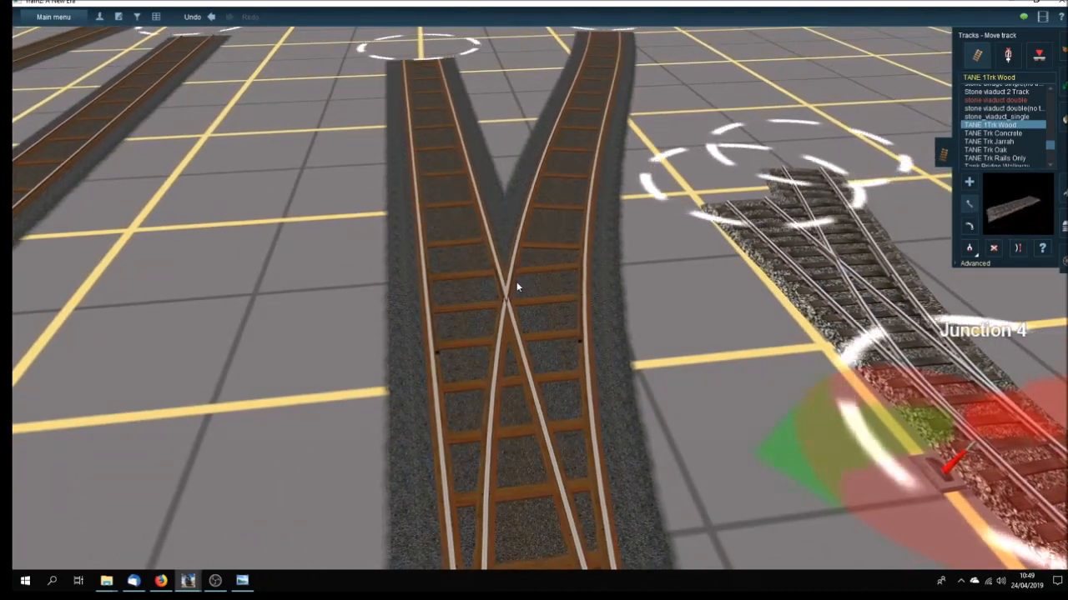
scroll(516, 287, up, 5)
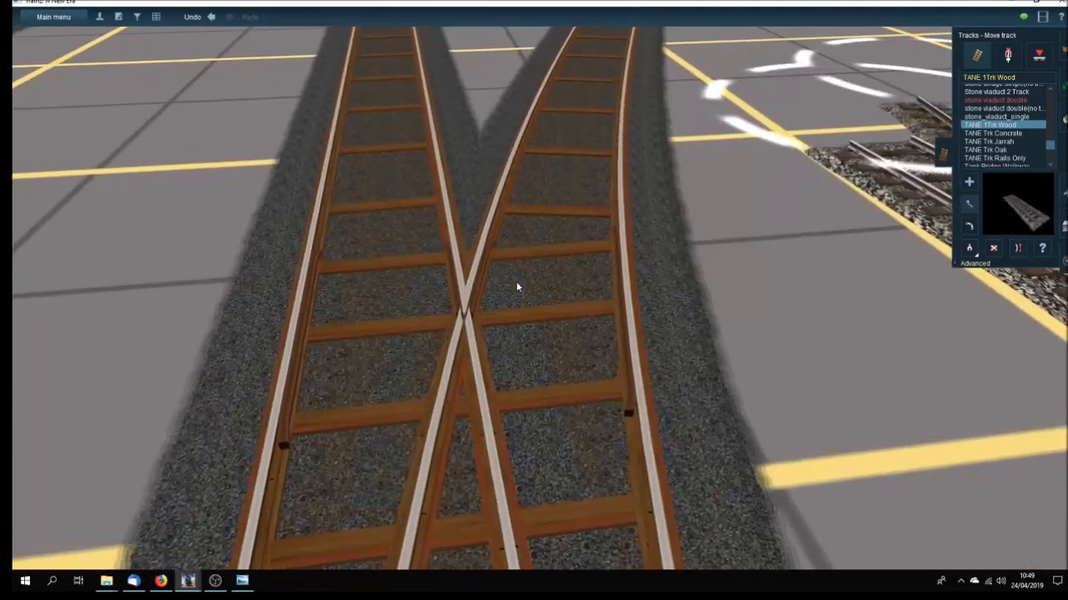
scroll(516, 287, down, 5)
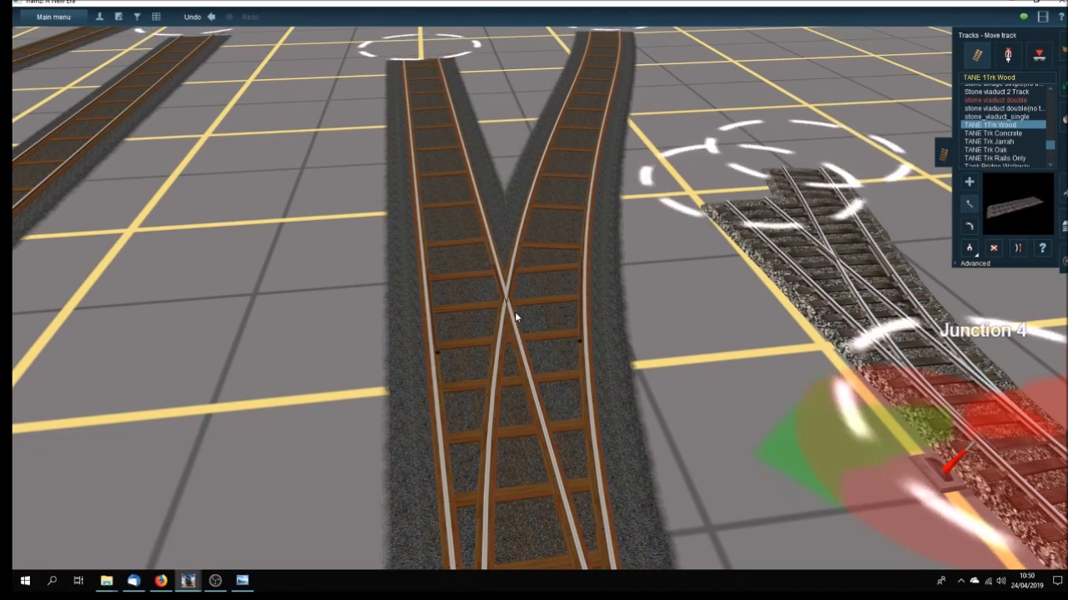
Step: Examine Junction 2's crossing from all sides at medium distance, comparing its rails and sleepers with Junction 4 alongside
key(Right)
key(Right)
key(Right)
key(Right)
key(Right)
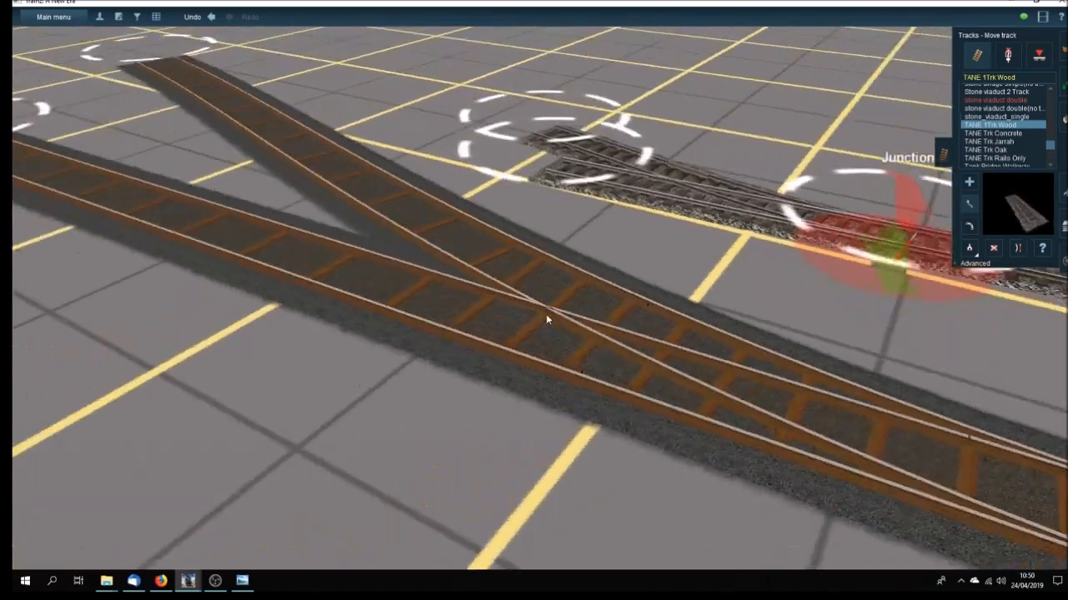
key(Right)
key(Right)
key(Right)
key(Right)
key(Right)
key(Right)
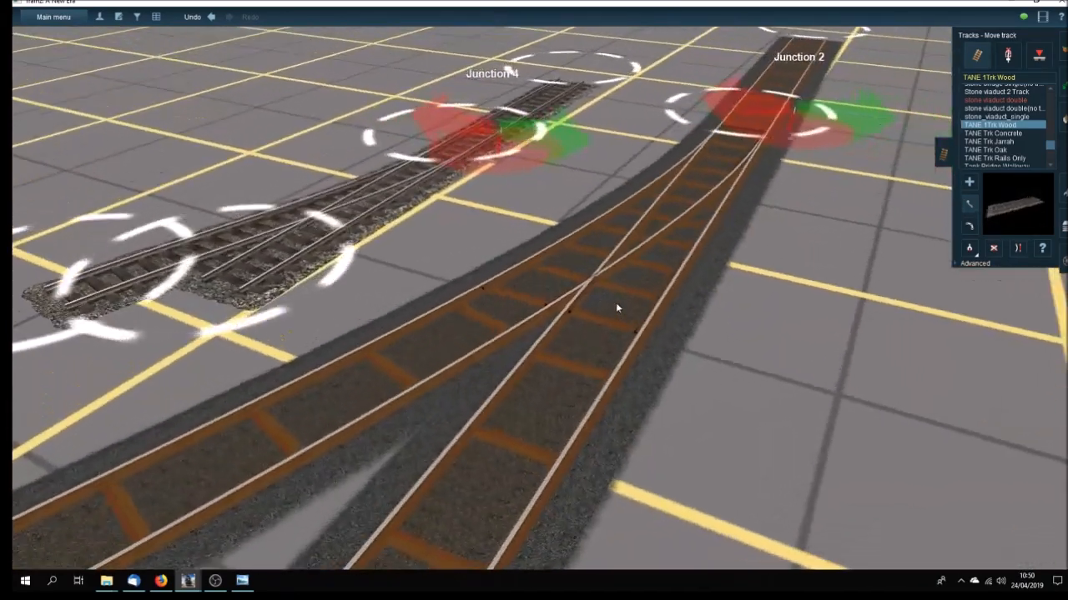
key(Right)
key(Right)
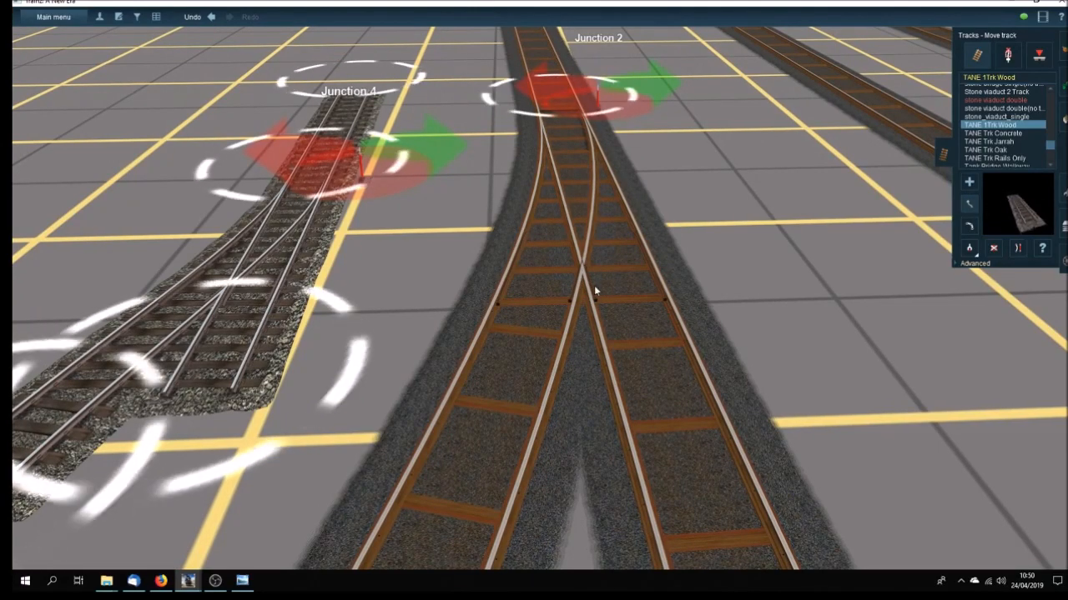
key(Right)
key(Right)
key(Right)
key(Right)
key(Right)
key(Right)
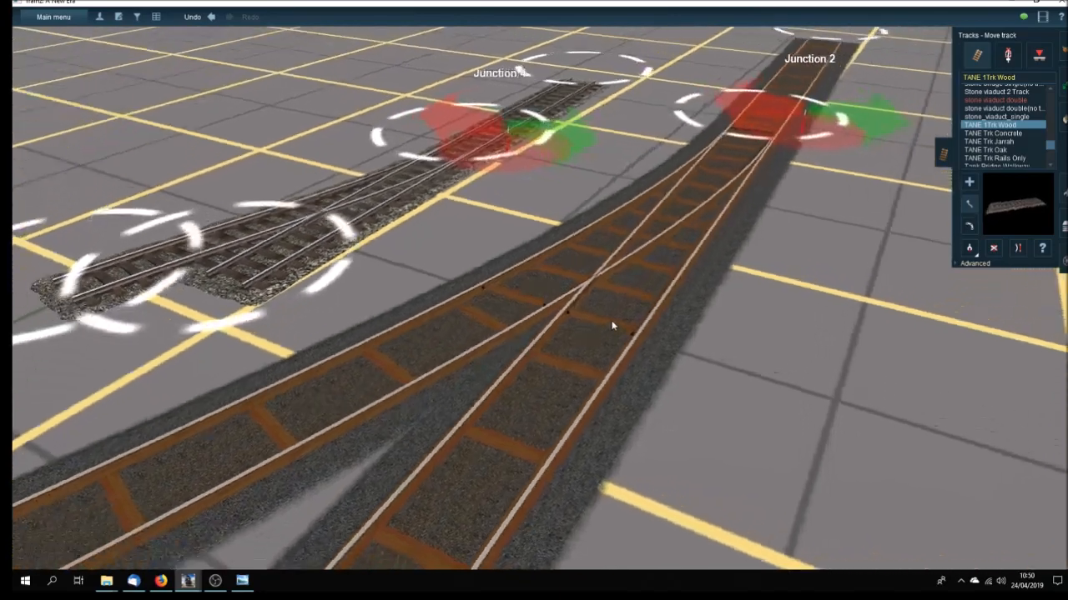
key(Right)
key(Right)
key(Right)
key(Right)
key(Right)
key(Right)
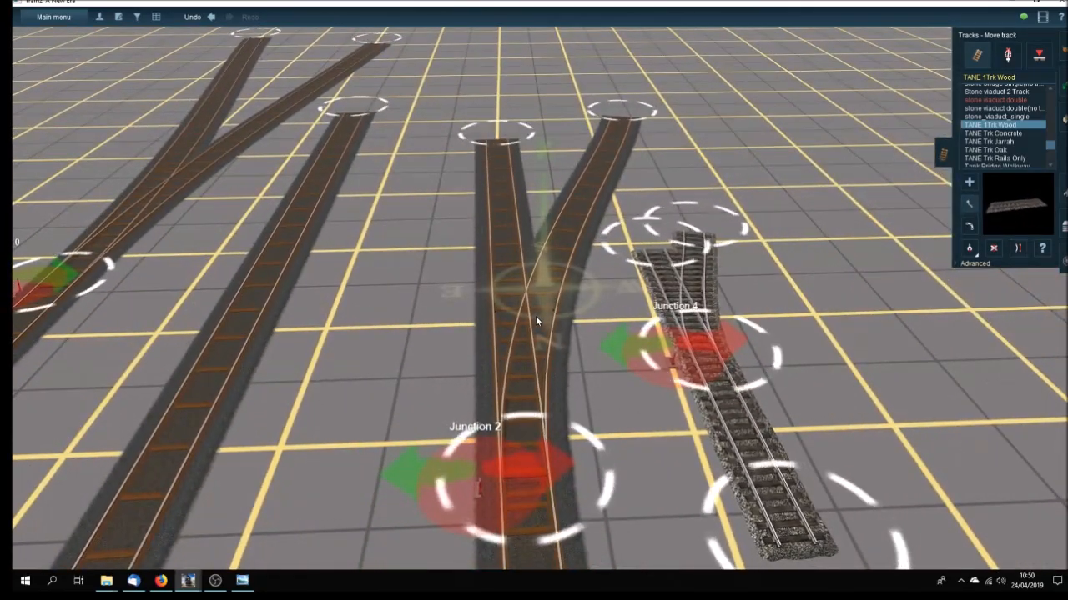
Step: Survey the switch end of Junction 2 from several sides, together with Junction 0, Junction 4 and the plain track between
key(Up)
key(Up)
key(Up)
click(524, 315)
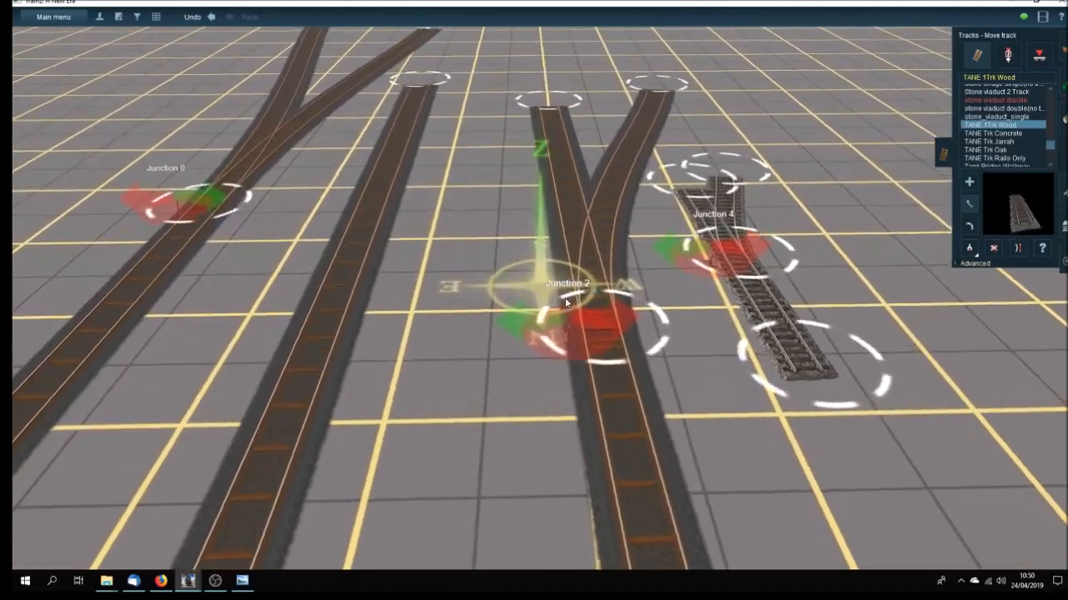
key(Right)
key(Right)
key(Right)
key(Right)
key(Right)
key(Right)
key(Right)
key(Right)
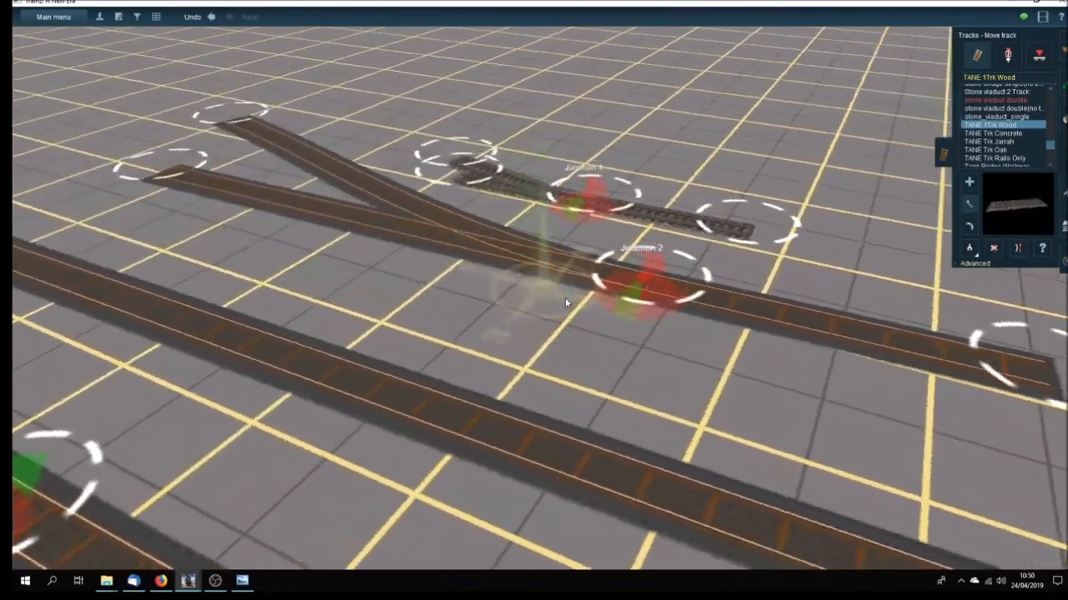
key(Right)
key(Right)
key(Right)
key(Right)
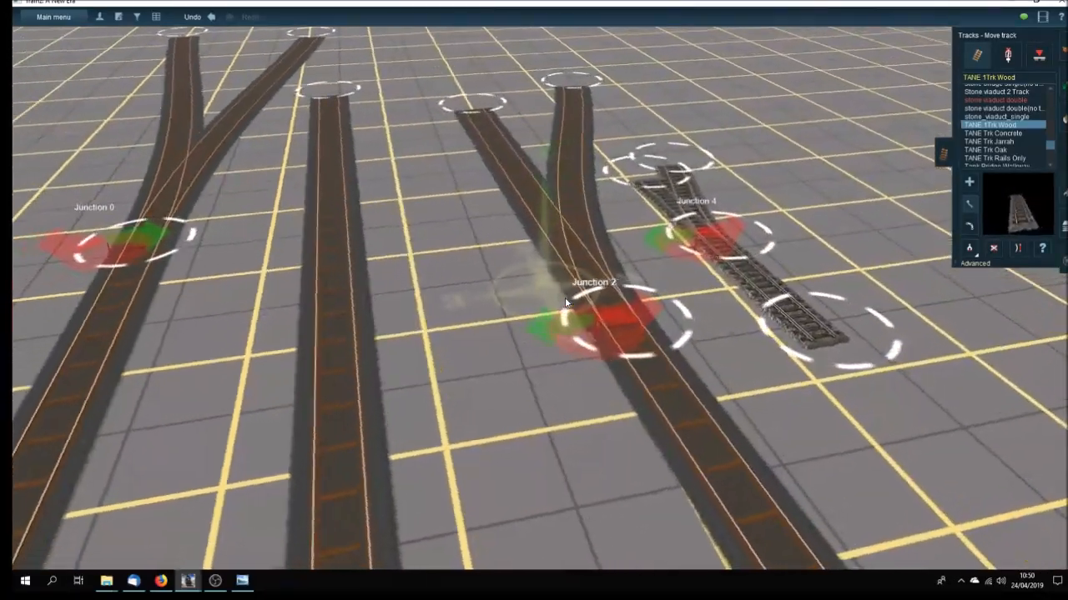
key(Right)
key(Right)
key(Right)
key(Right)
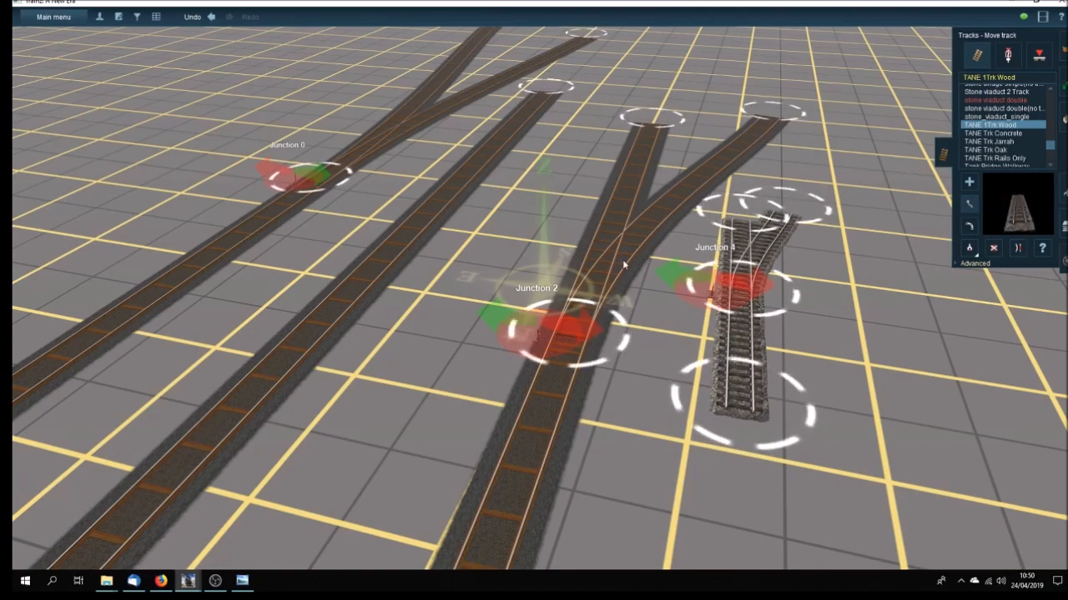
key(Right)
key(Right)
key(Right)
key(Right)
key(Right)
key(Right)
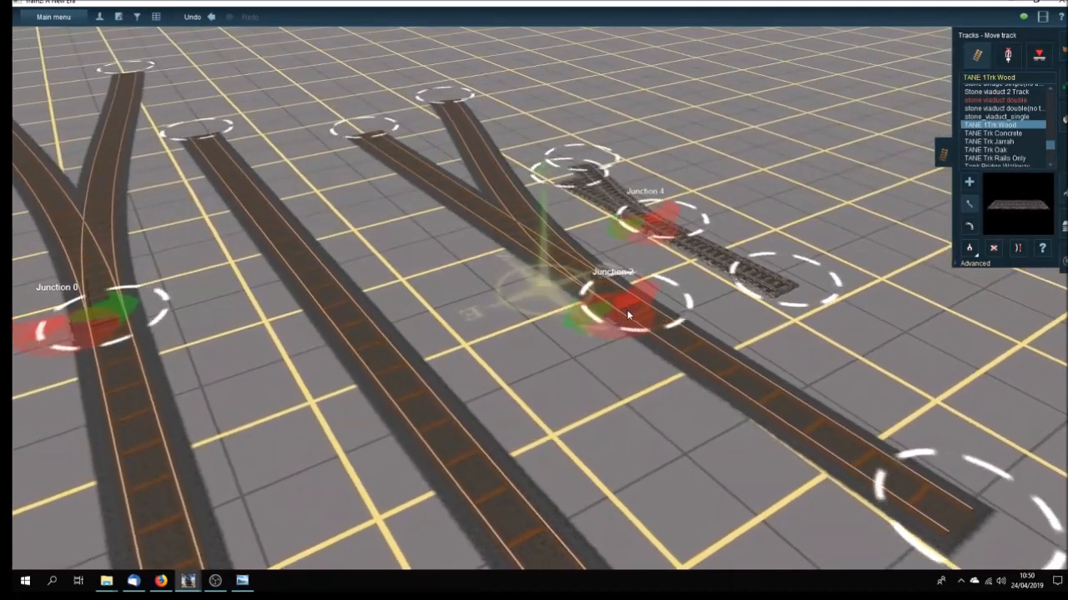
scroll(627, 304, up, 2)
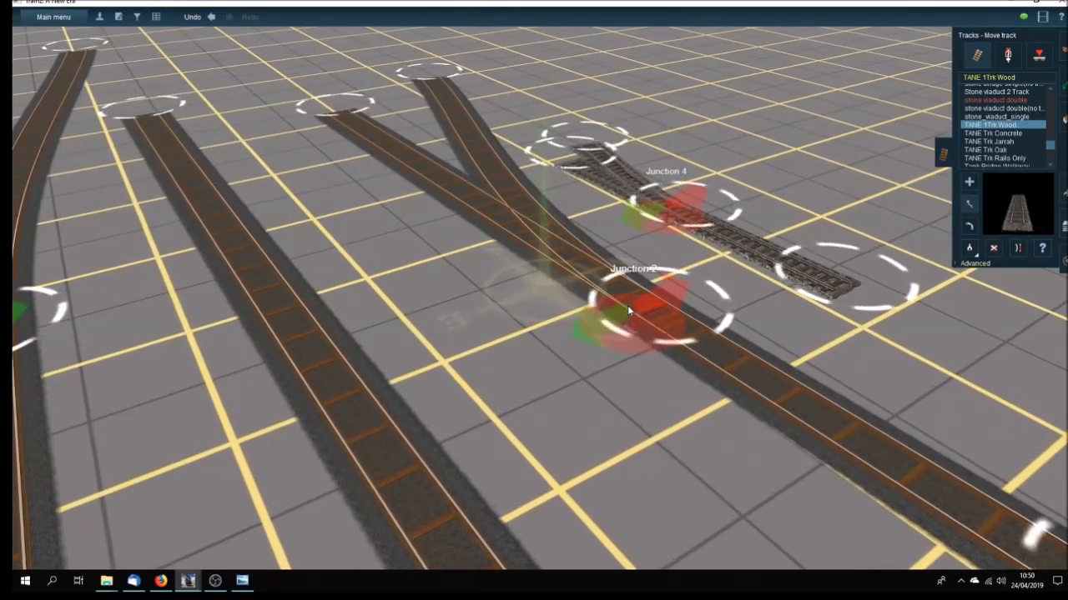
key(Right)
key(Right)
key(Right)
key(Right)
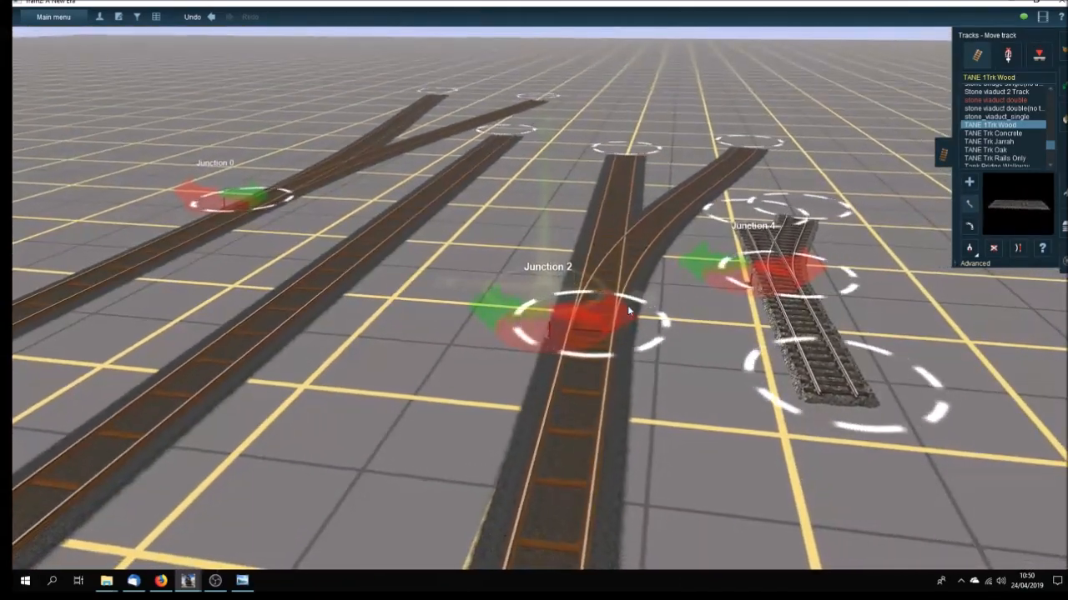
Step: Examine Junction 2's switch rails near its lever from low and high angles, alternating between close and wider views
scroll(627, 307, up, 3)
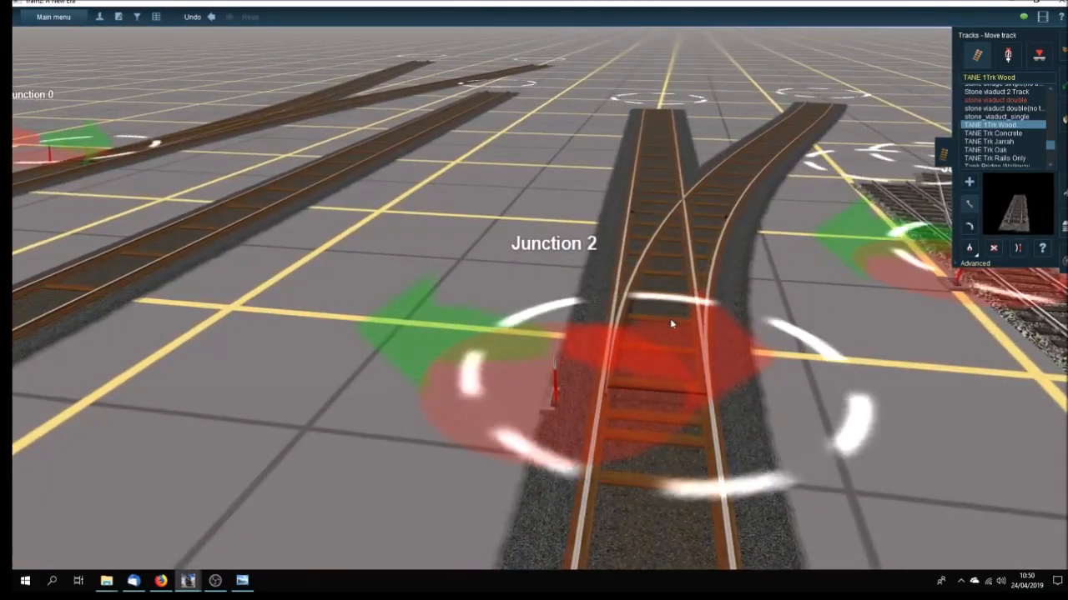
key(Up)
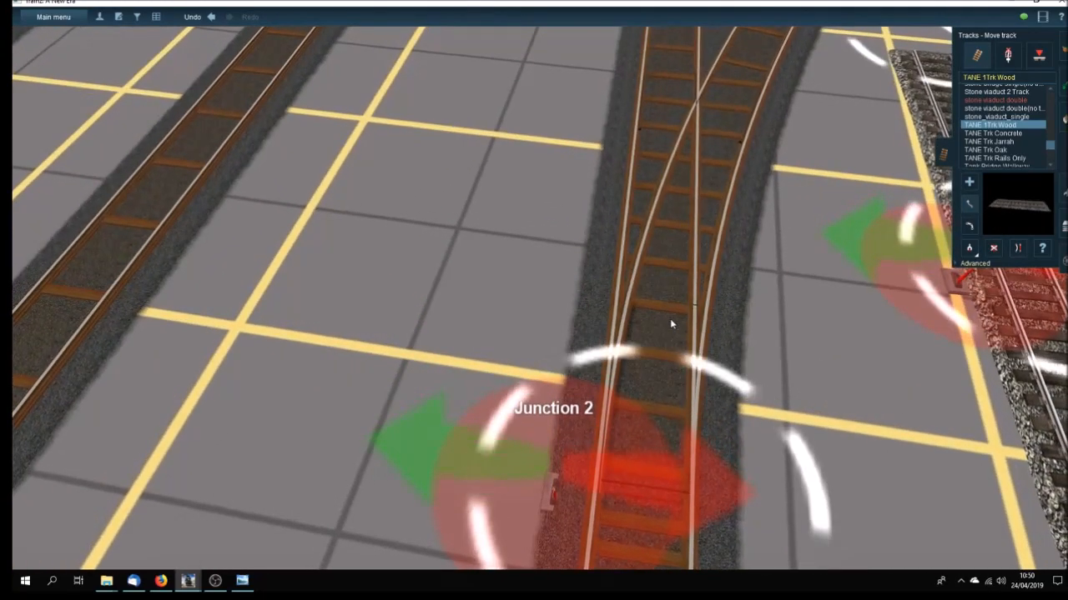
scroll(670, 319, down, 5)
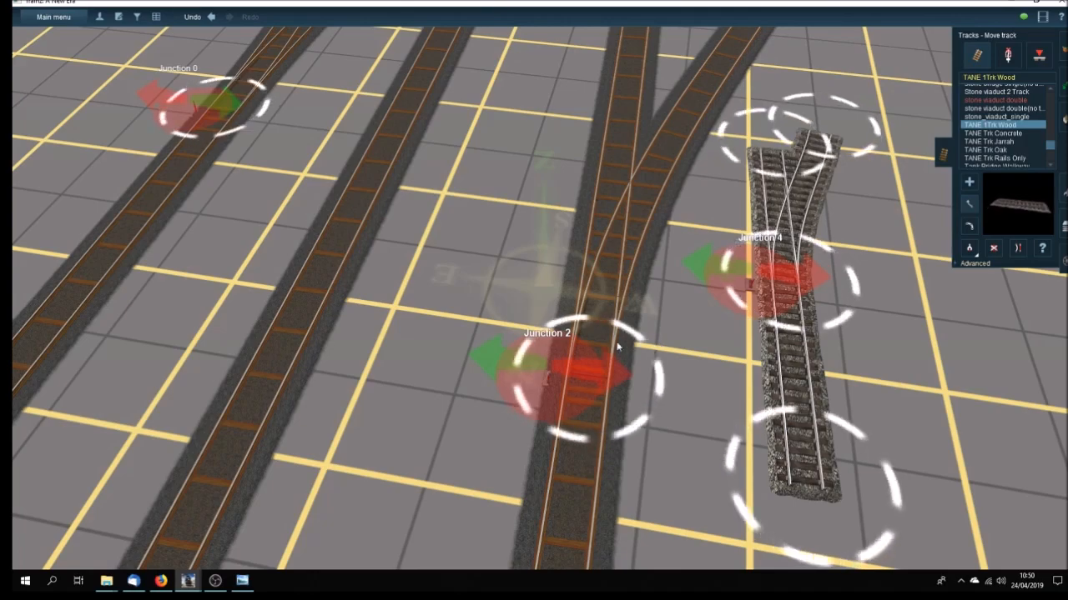
scroll(606, 317, up, 4)
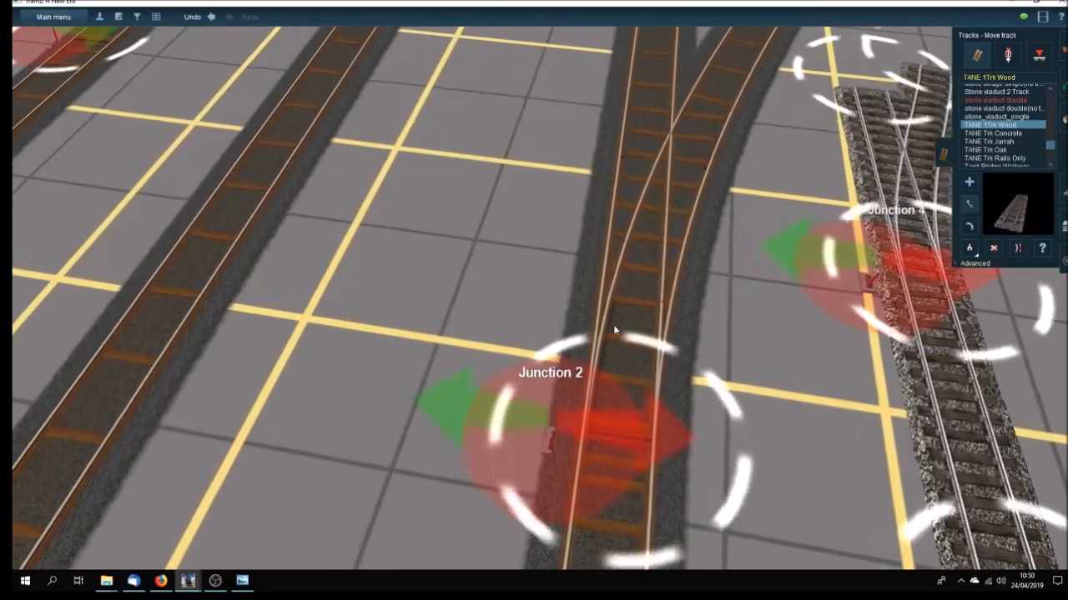
scroll(634, 333, down, 4)
scroll(633, 328, up, 4)
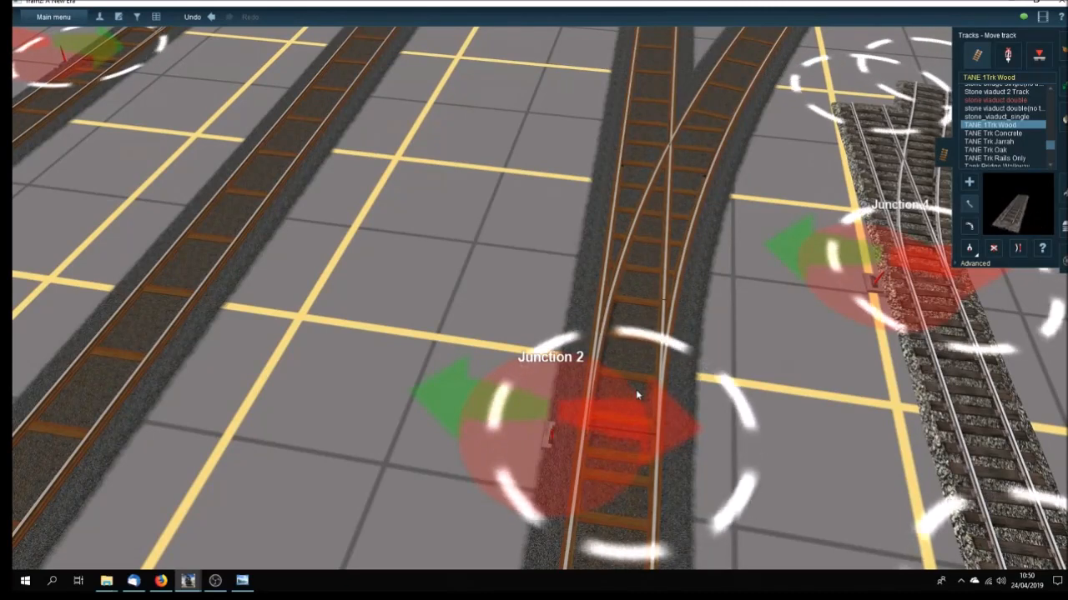
Step: Switch Junction 2 to its other route with the junction direction tool
click(1008, 60)
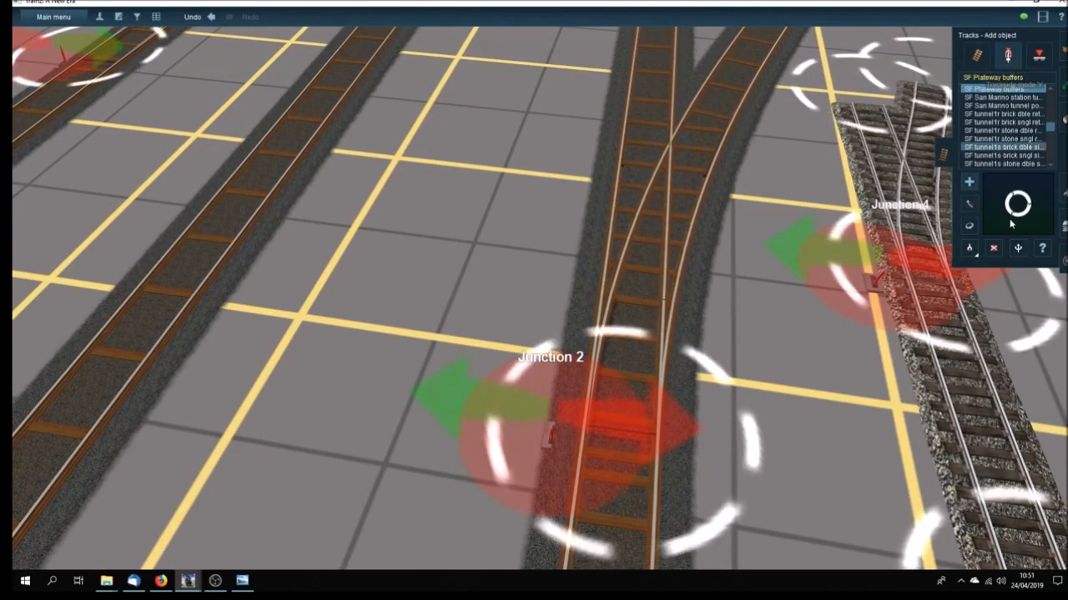
click(627, 397)
click(627, 397)
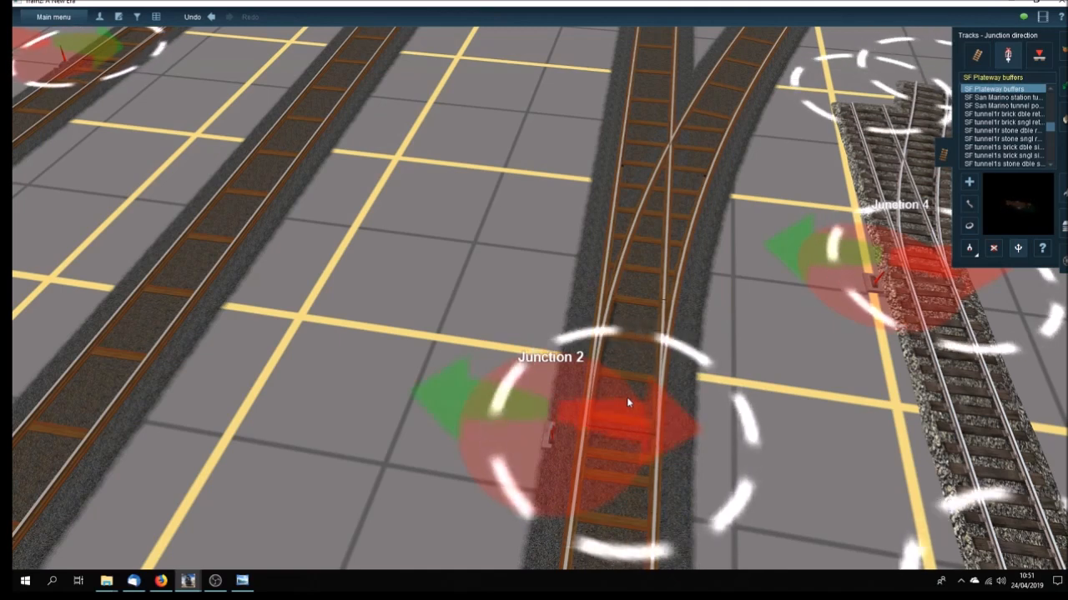
click(628, 401)
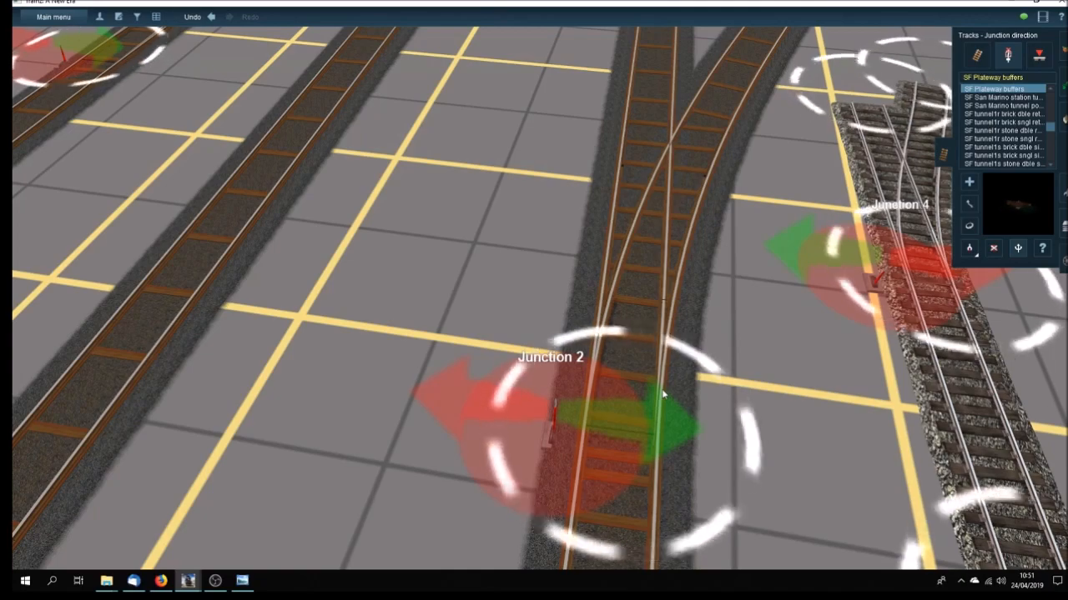
Step: Examine the switched Junction 2 from both ends and from the side, comparing it with Junction 4 and Junction 0
key(Down)
key(Down)
key(Up)
scroll(659, 387, down, 3)
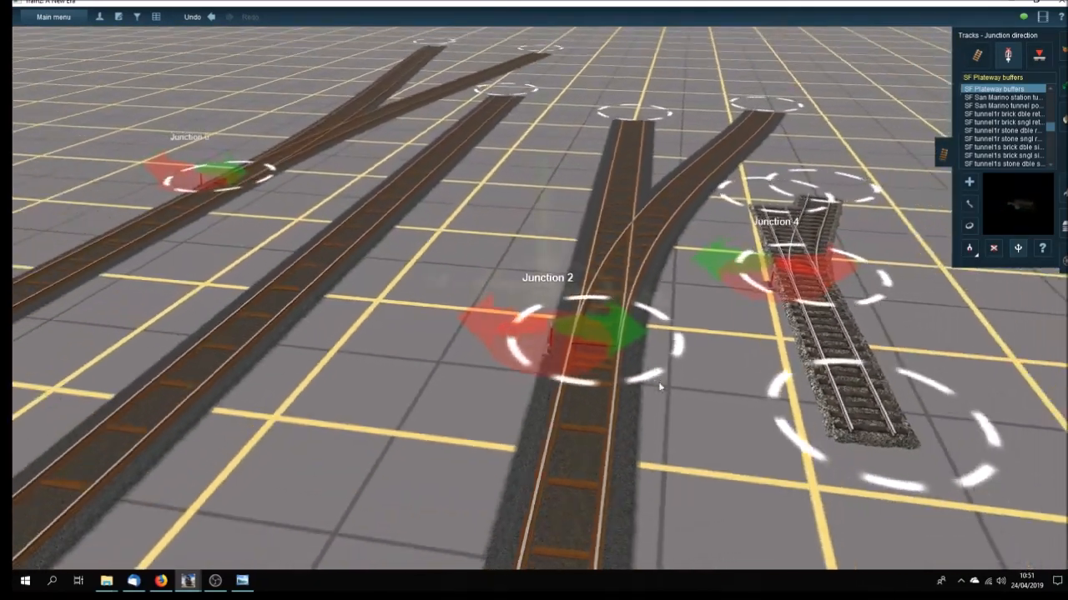
key(Left)
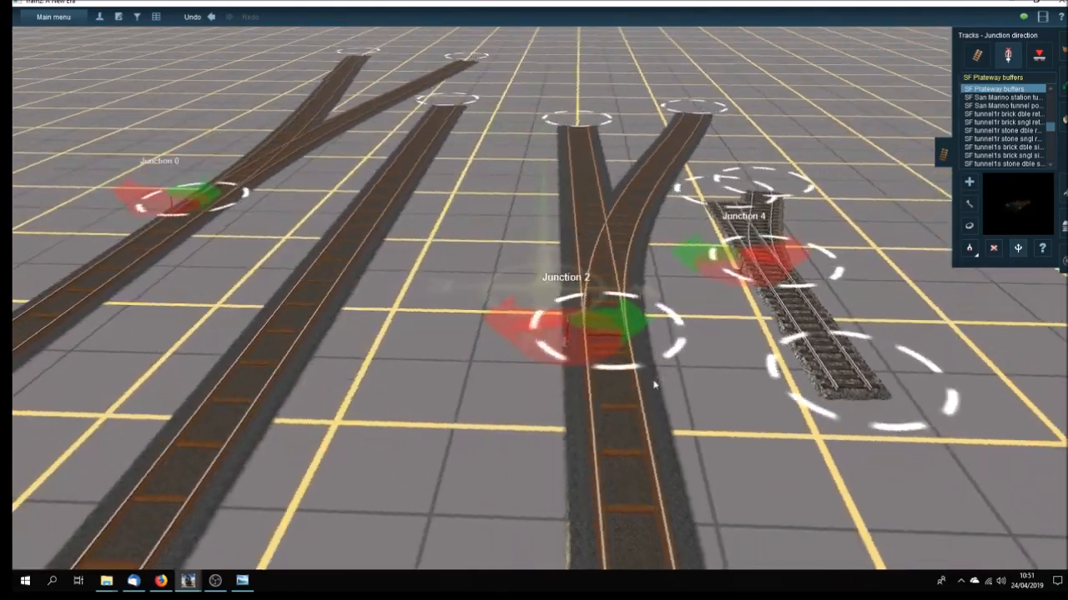
key(Left)
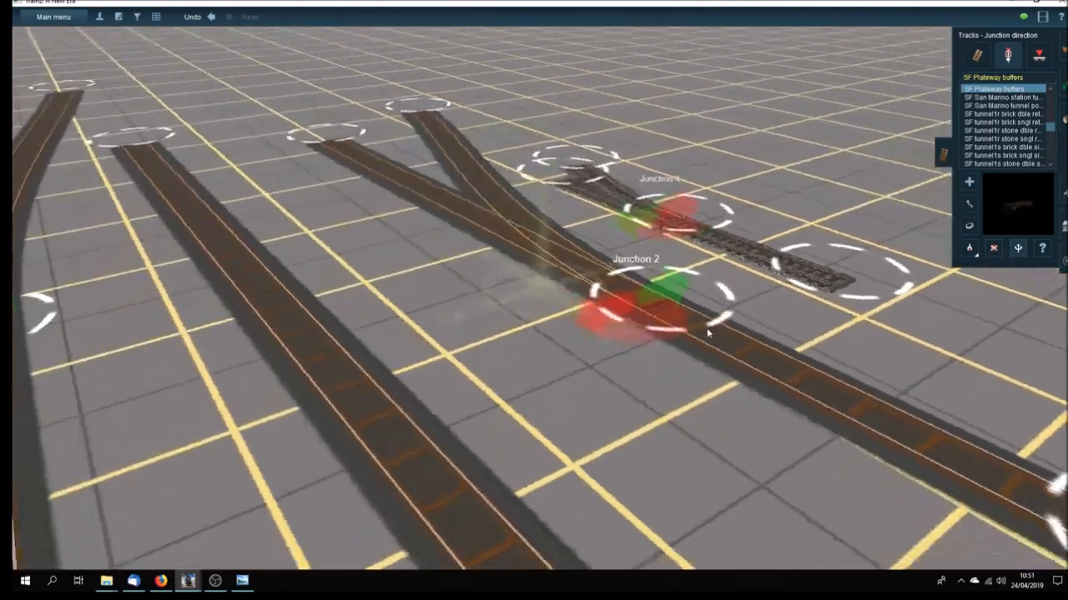
key(Left)
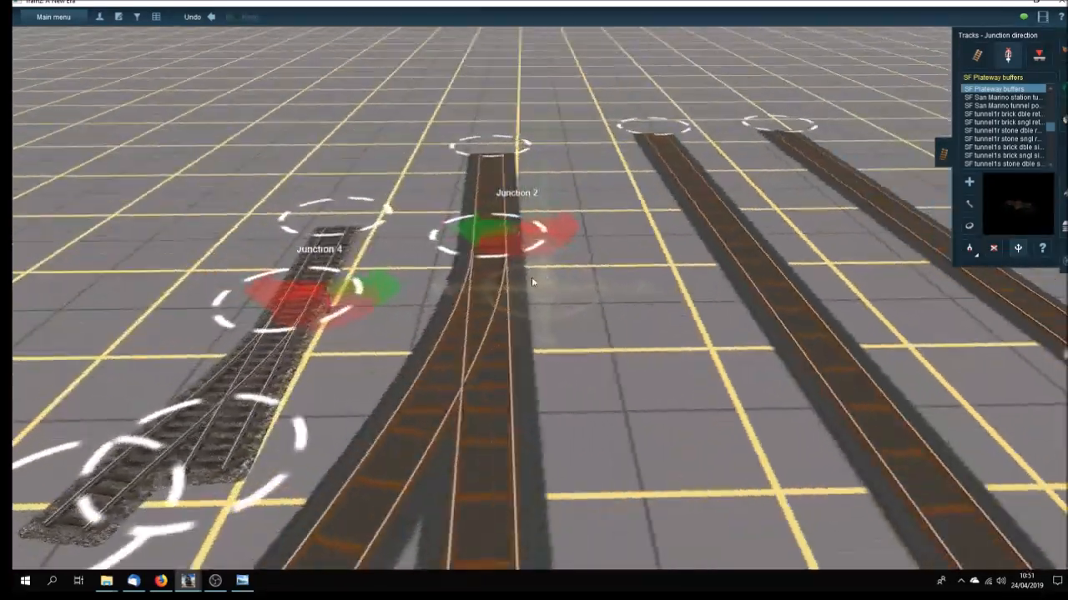
key(Left)
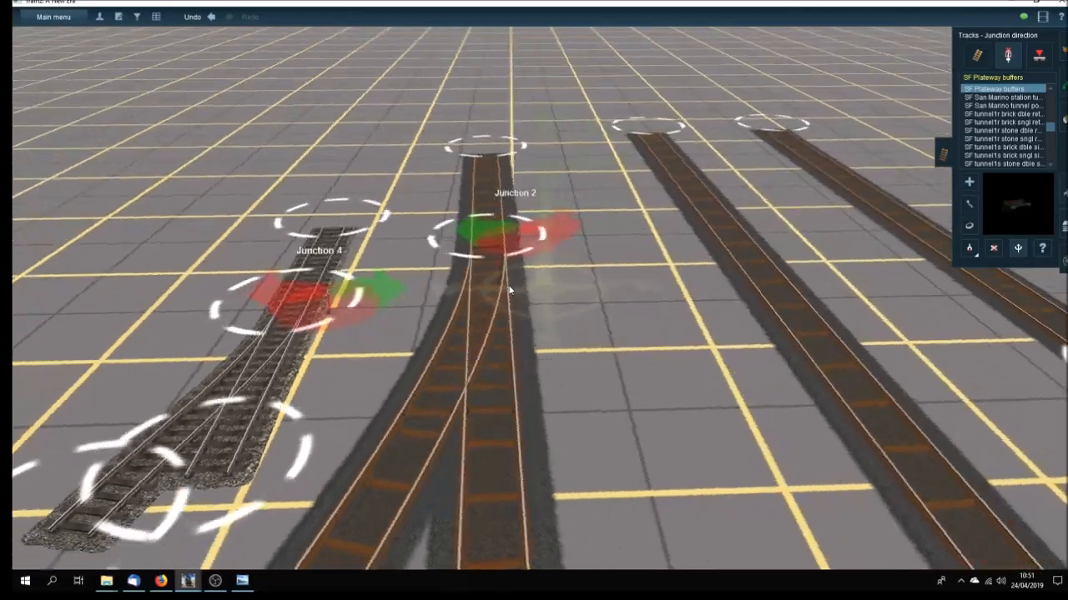
key(Left)
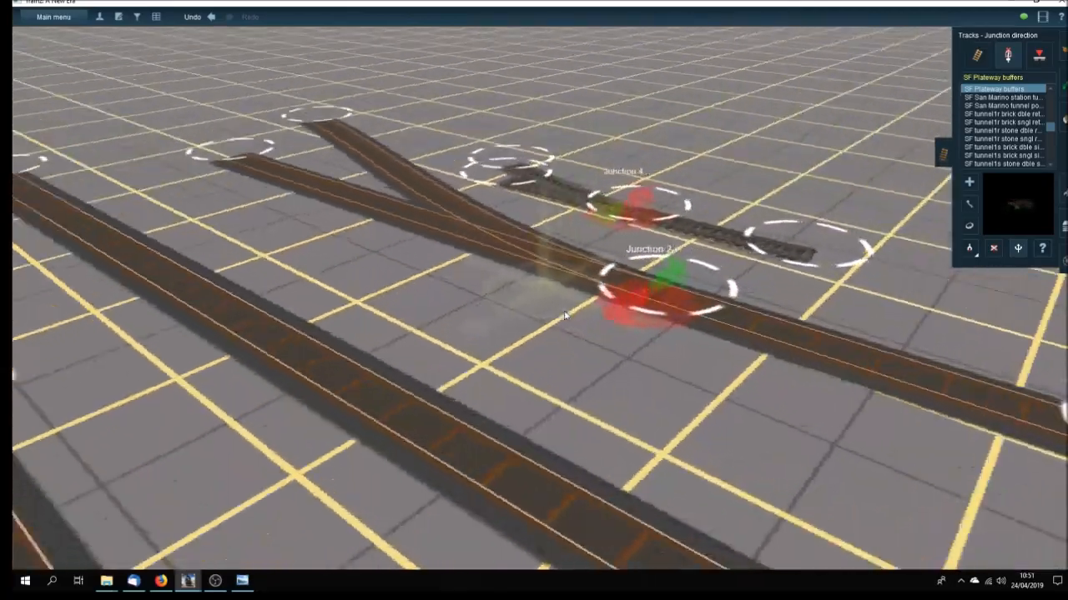
key(Left)
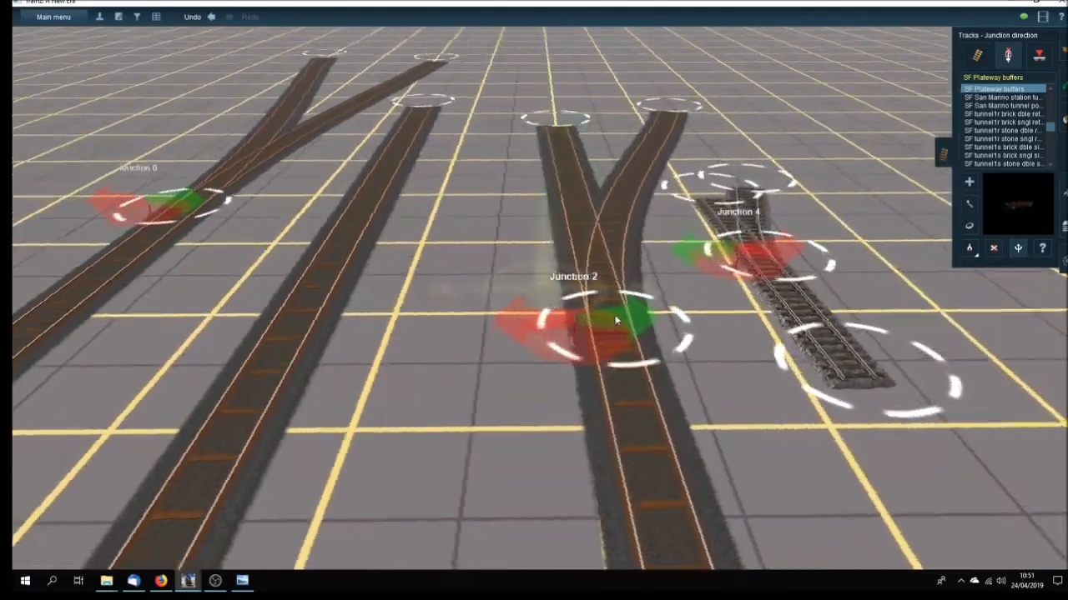
key(Left)
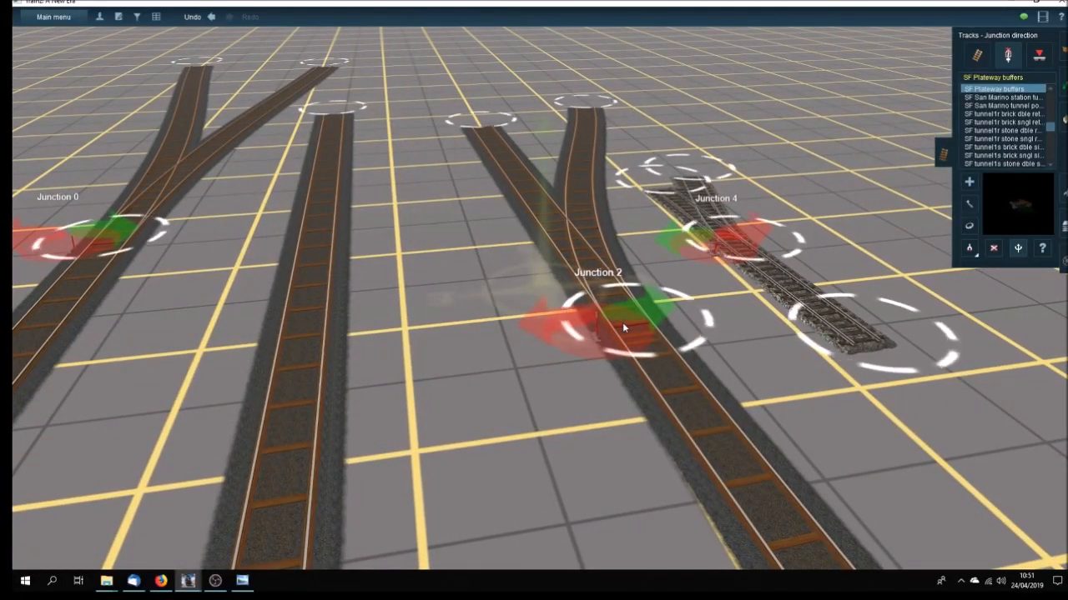
key(Left)
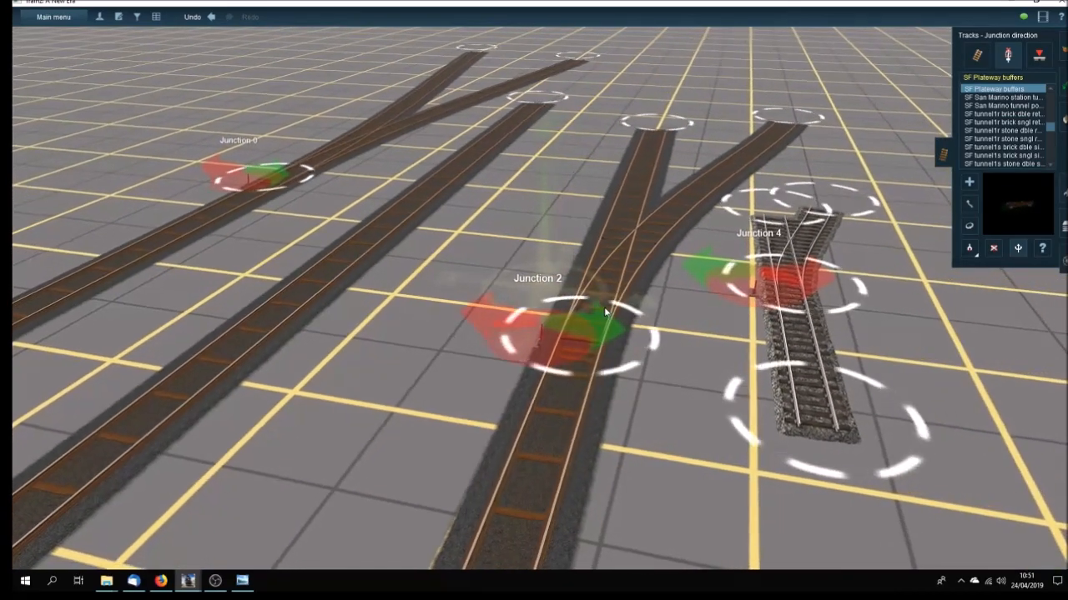
scroll(605, 310, up, 2)
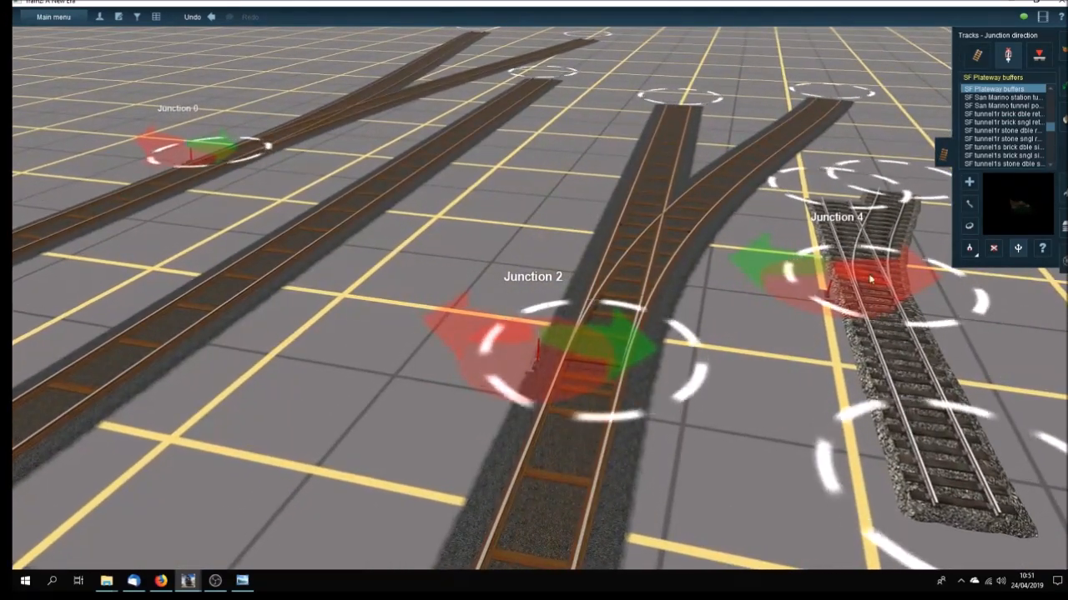
Step: Examine Junction 2 from both ends and the side, alongside Junction 0, Junction 4 and the plain broad gauge track
mouse_move(927, 321)
middle_down()
mouse_move(723, 379)
mouse_move(693, 357)
mouse_move(924, 300)
middle_up()
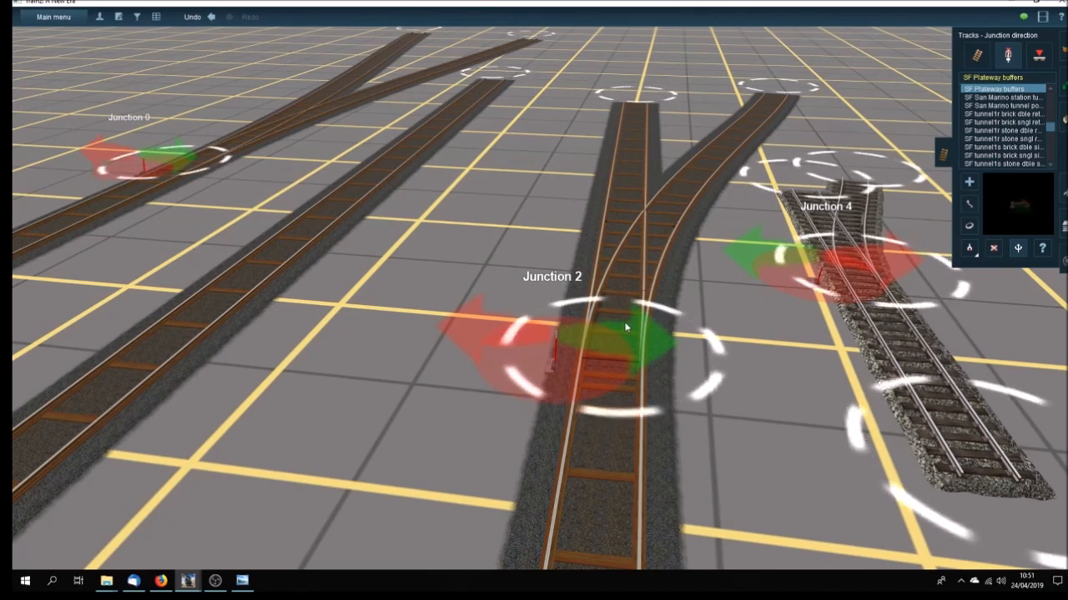
key(Left)
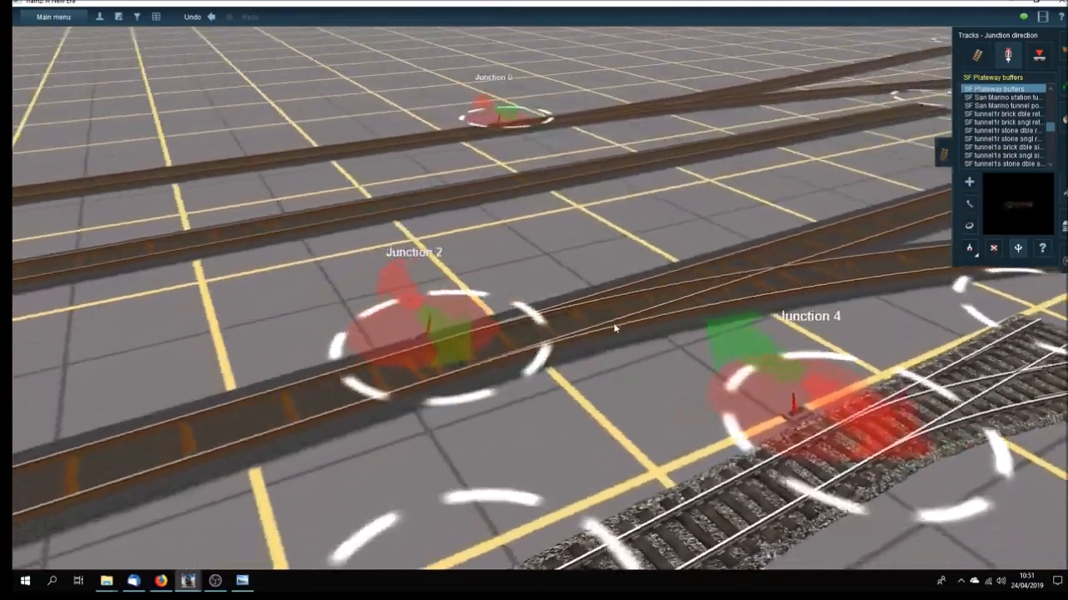
key(Left)
key(Left)
key(Right)
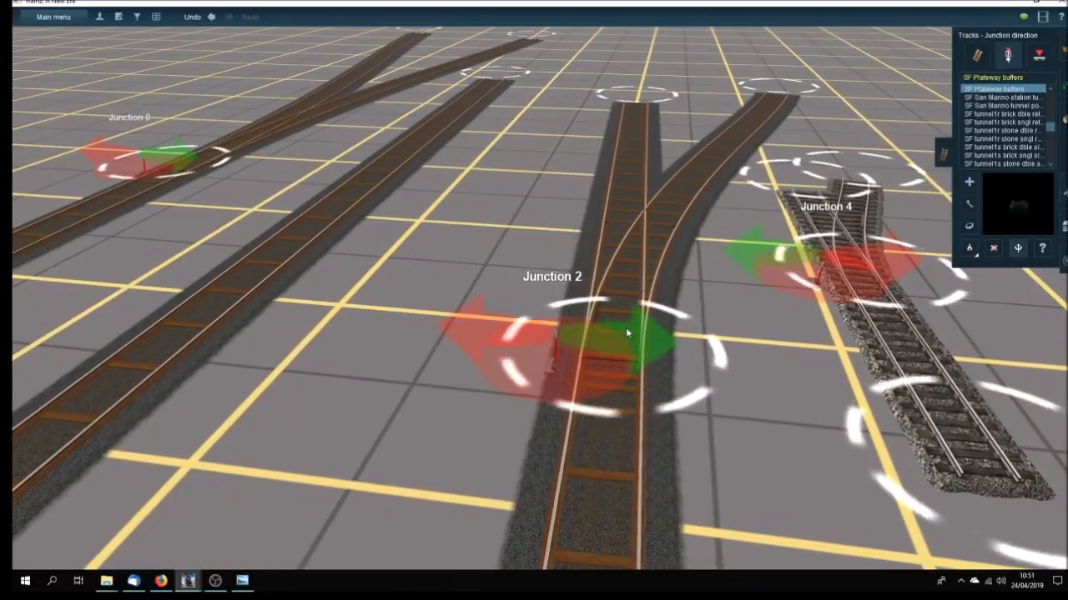
scroll(626, 332, down, 3)
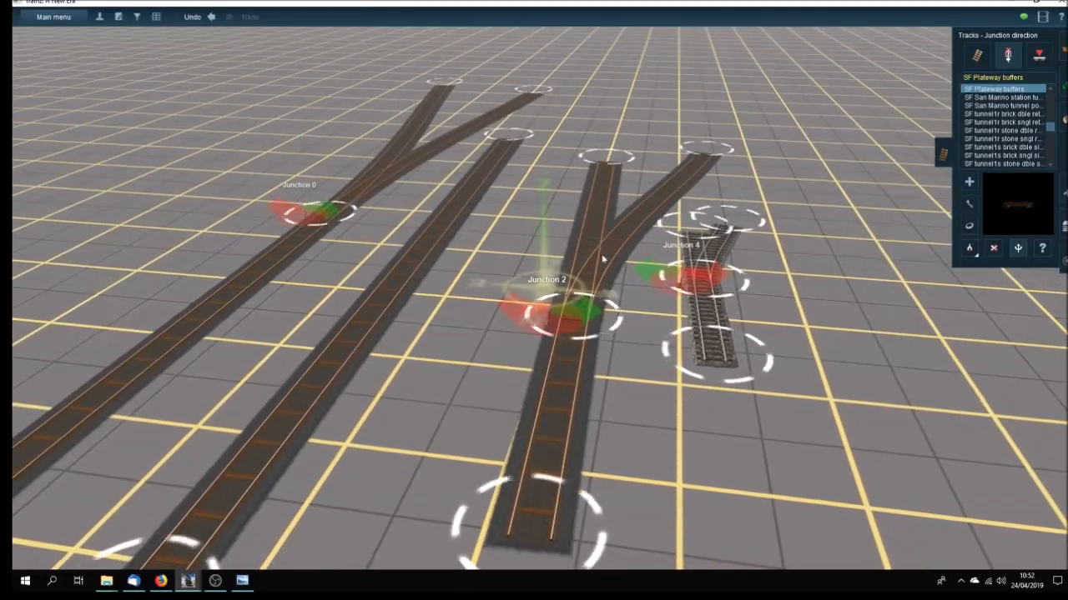
key(Left)
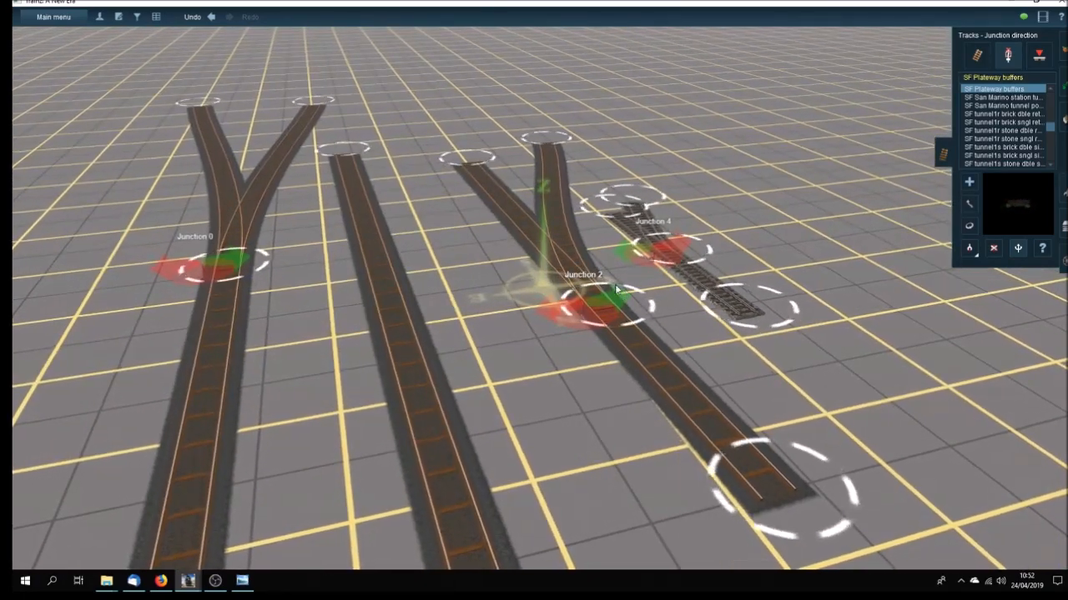
key(Right)
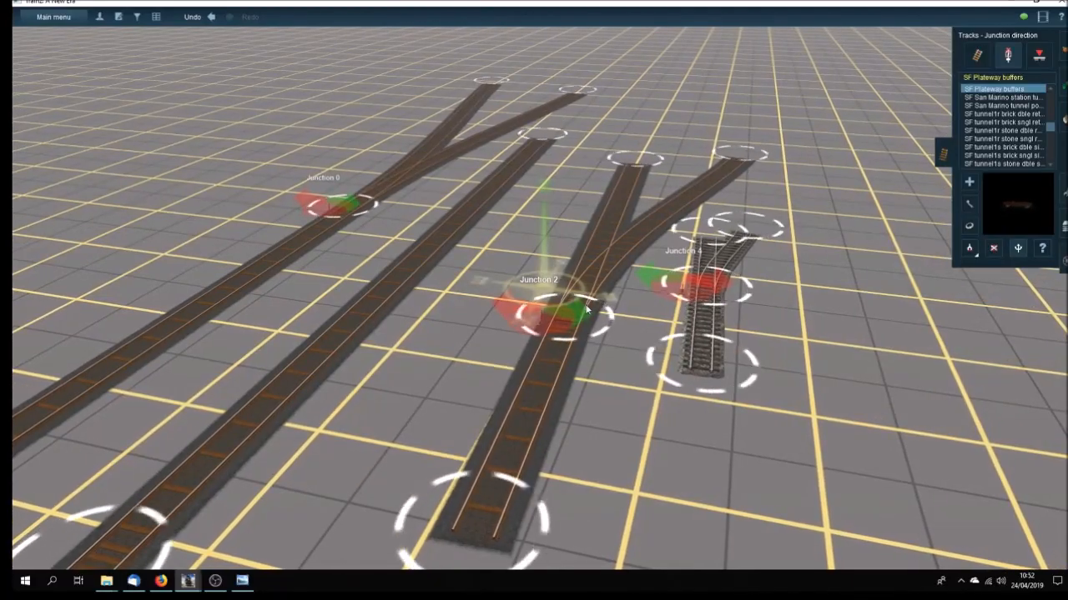
key(Right)
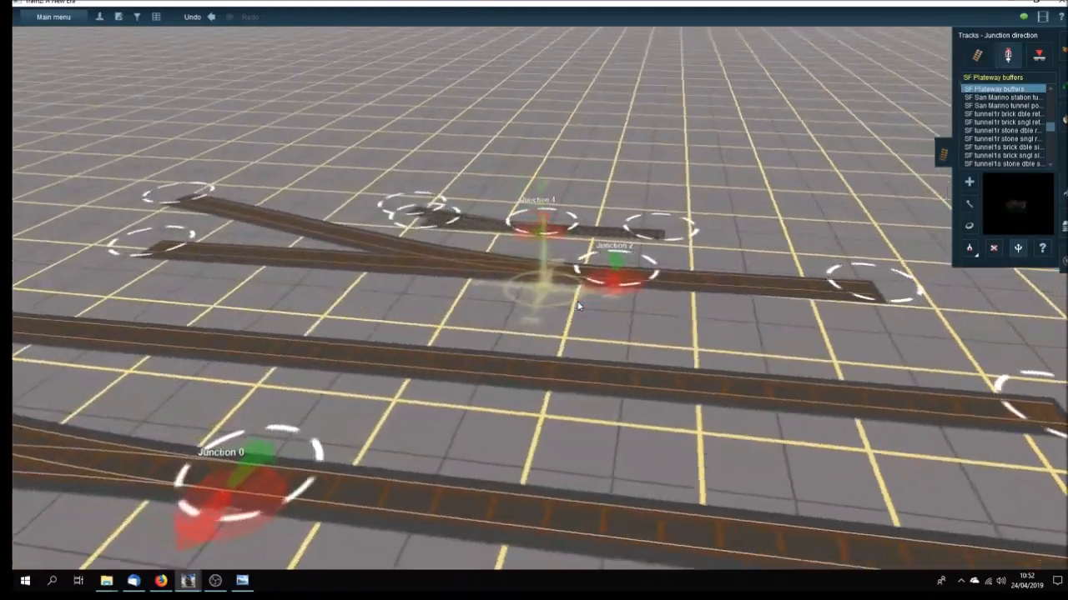
key(Left)
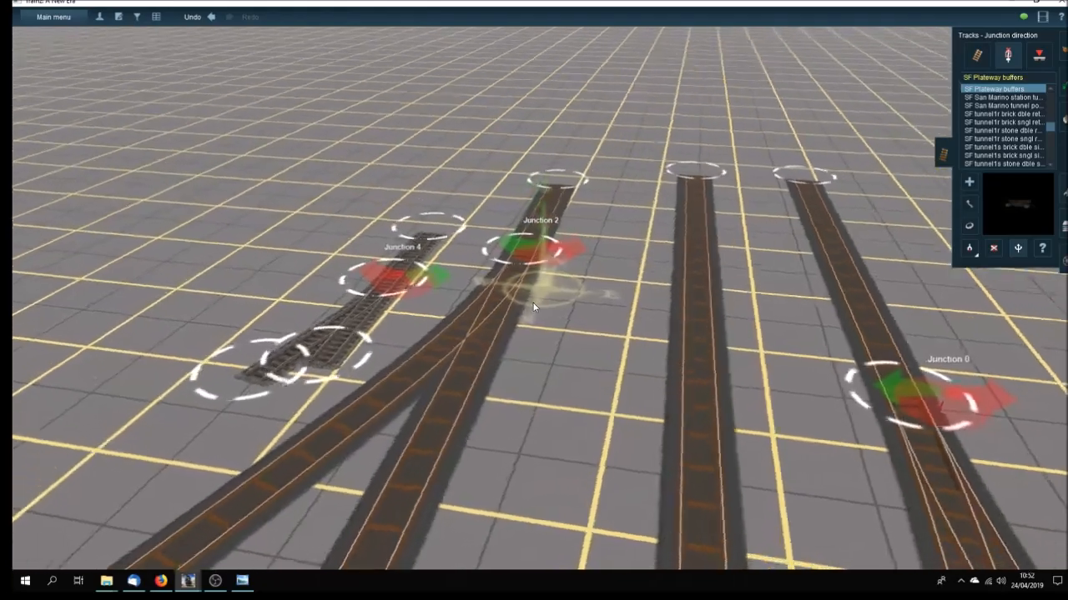
key(Left)
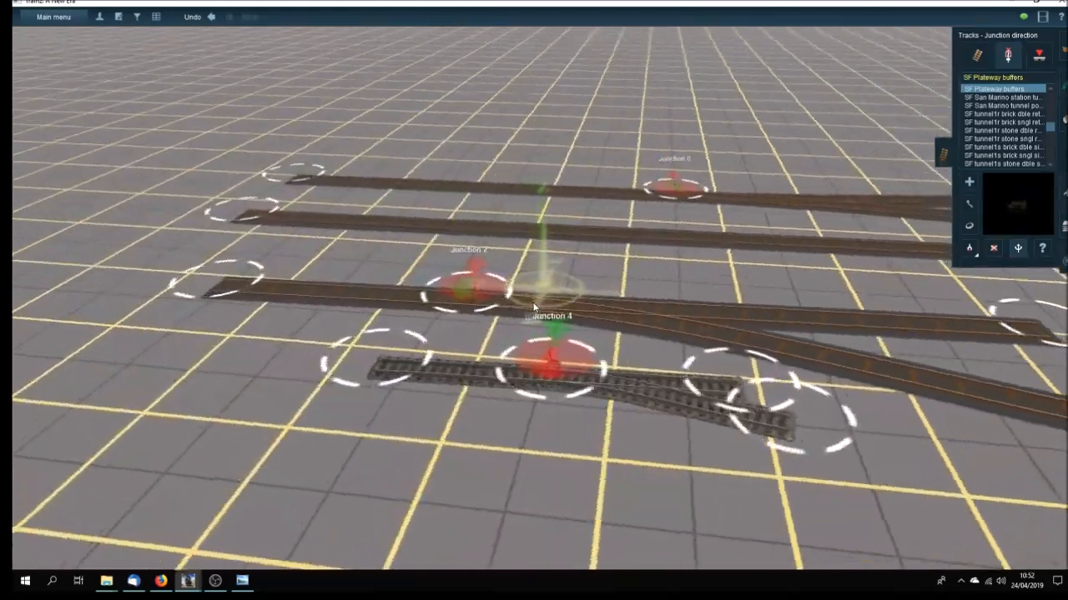
key(Left)
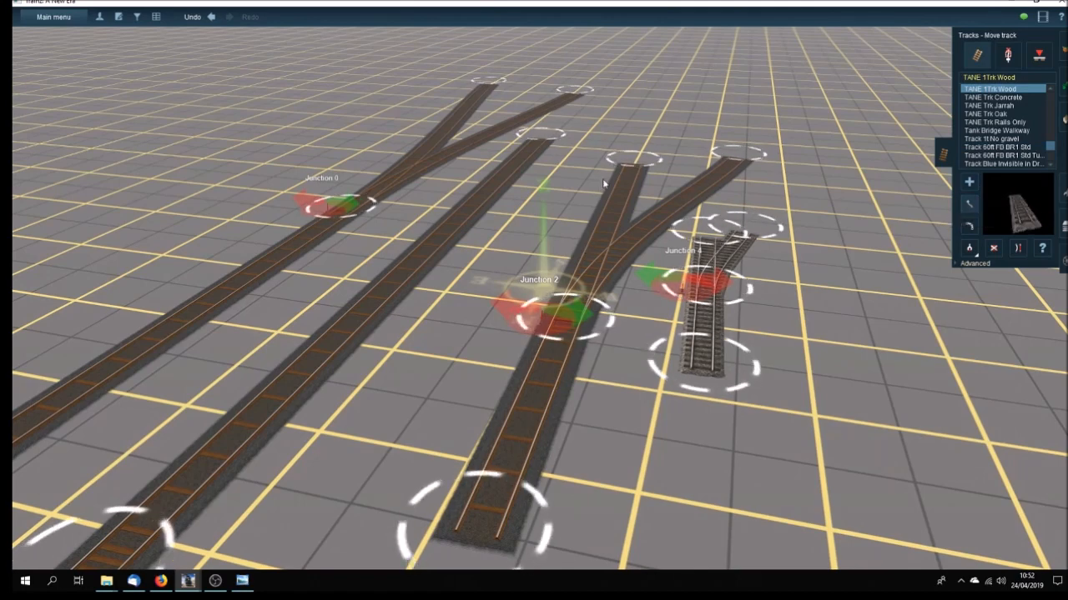
Step: Move the plain track's far end across Junction 0's approach track and examine the resulting crossing up close
drag(545, 141, 226, 158)
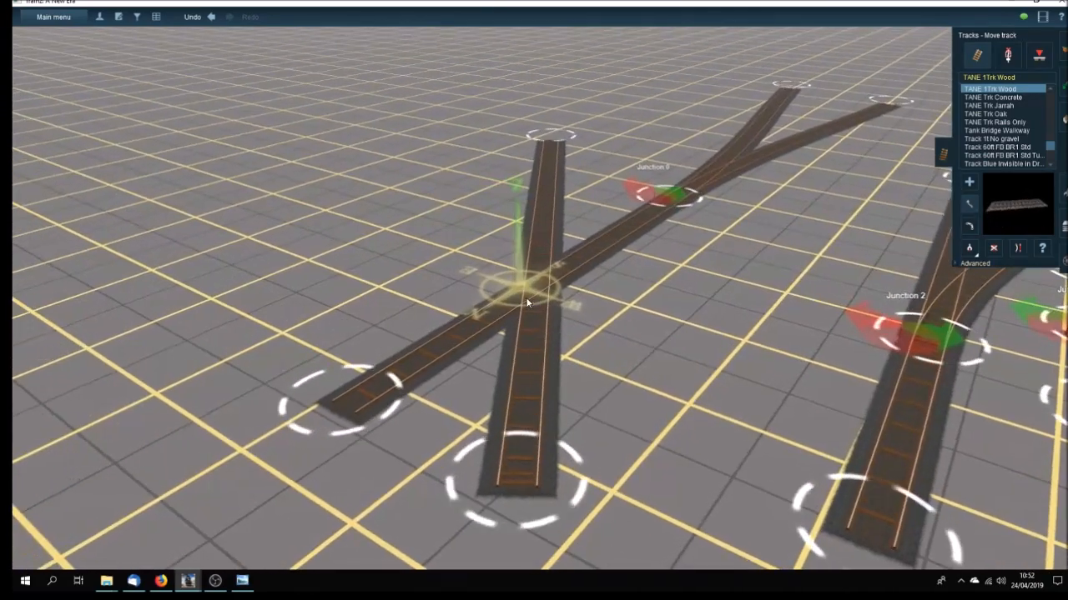
scroll(594, 283, up, 3)
right_click(594, 286)
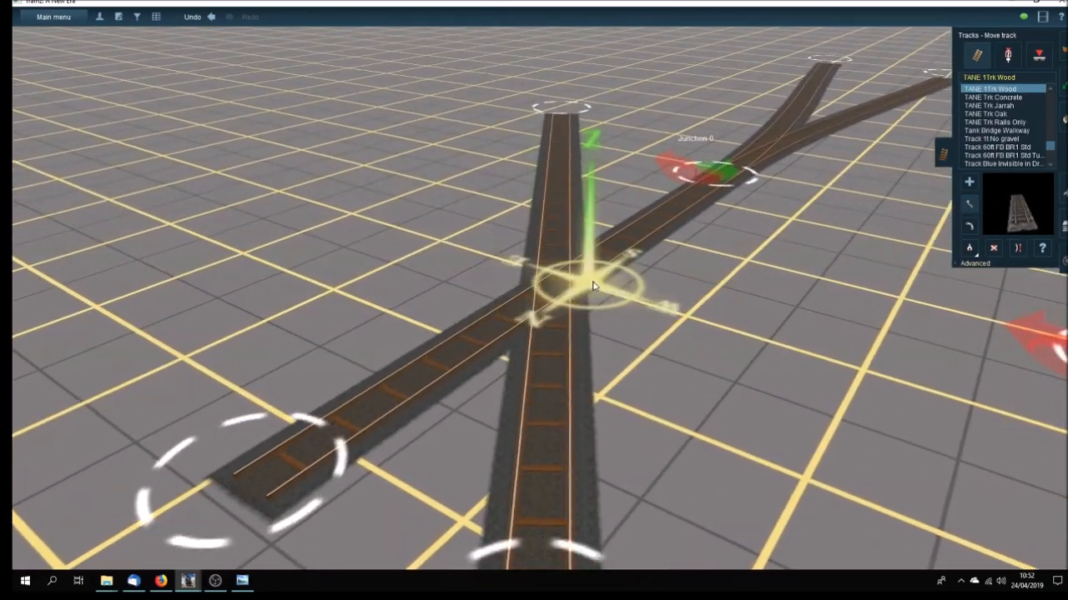
scroll(550, 289, up, 3)
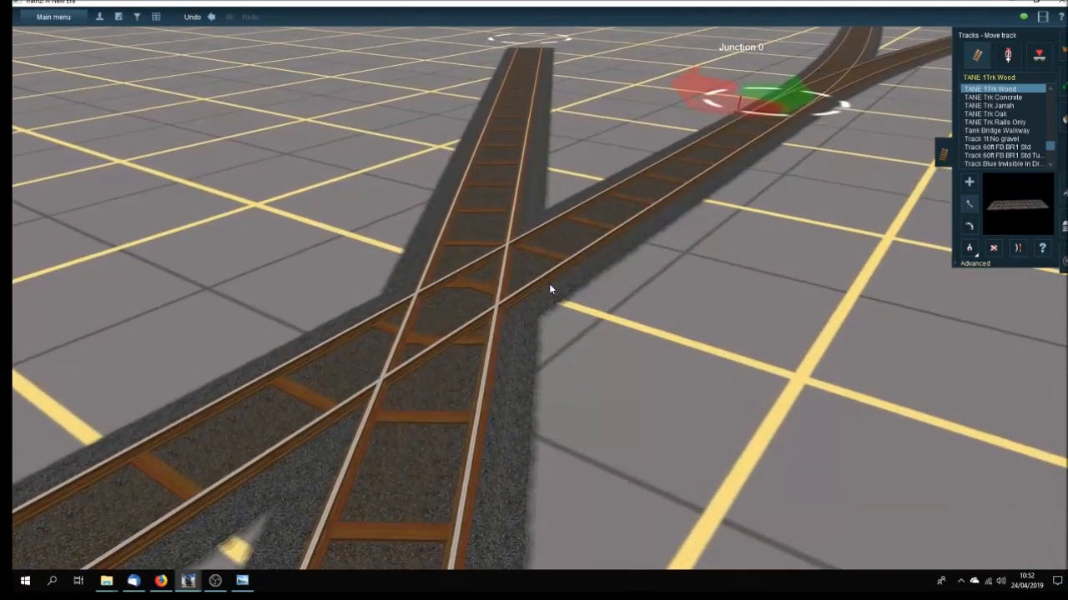
scroll(550, 286, down, 3)
scroll(535, 286, down, 3)
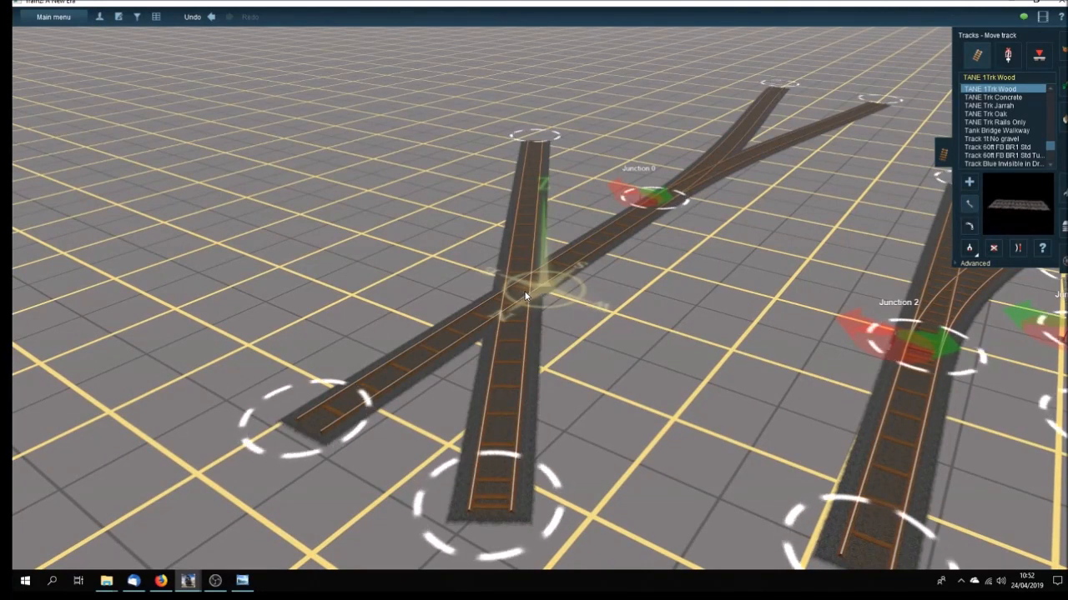
Step: Move both ends of the plain track so that it lies close beside Junction 0's approach track, roughly parallel to it
drag(538, 137, 740, 205)
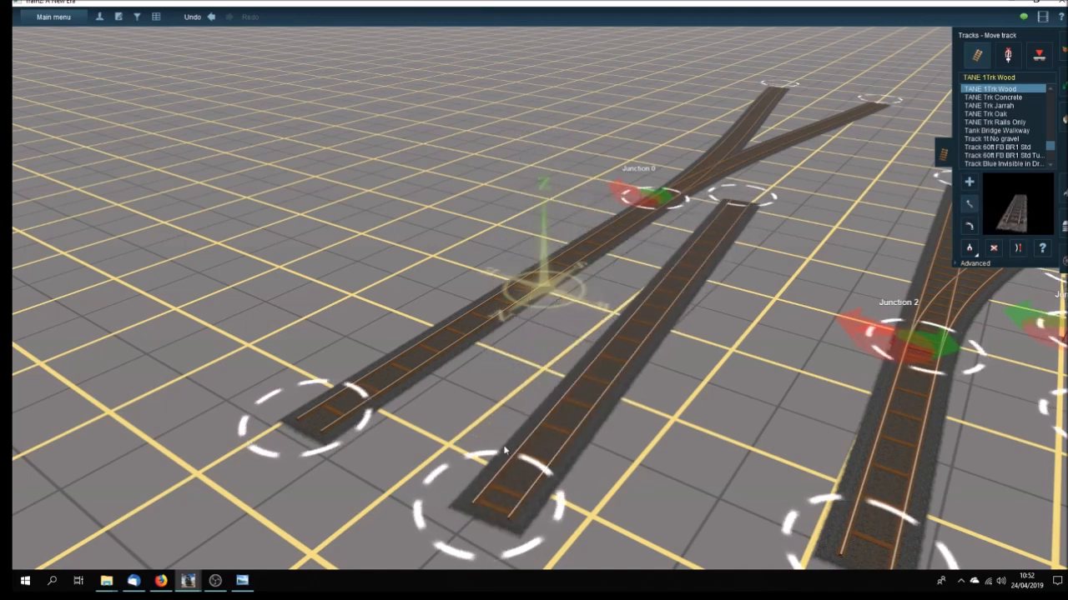
drag(499, 499, 388, 479)
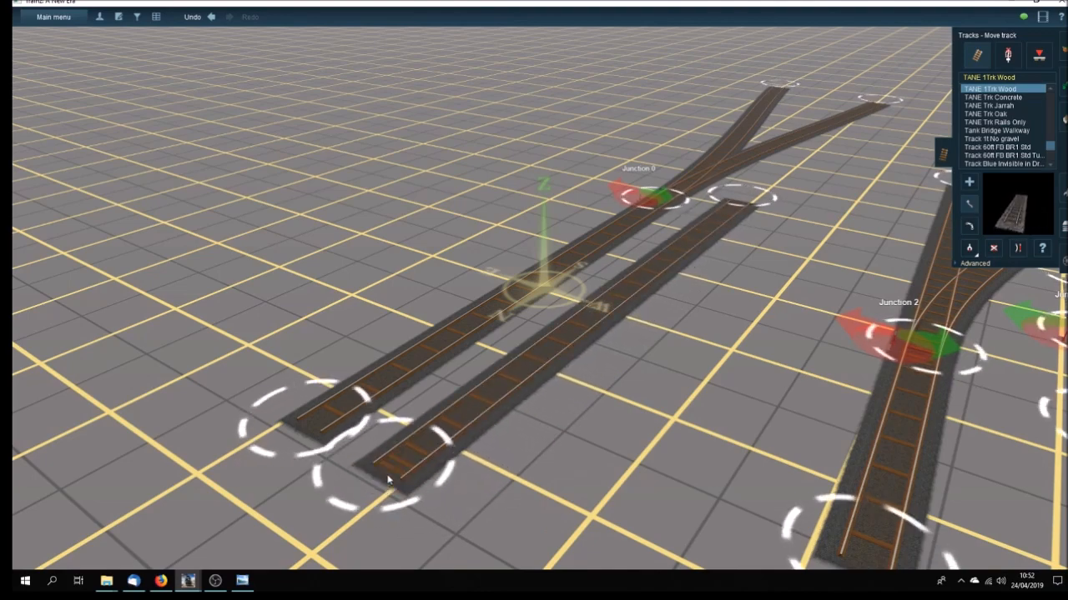
right_click(732, 265)
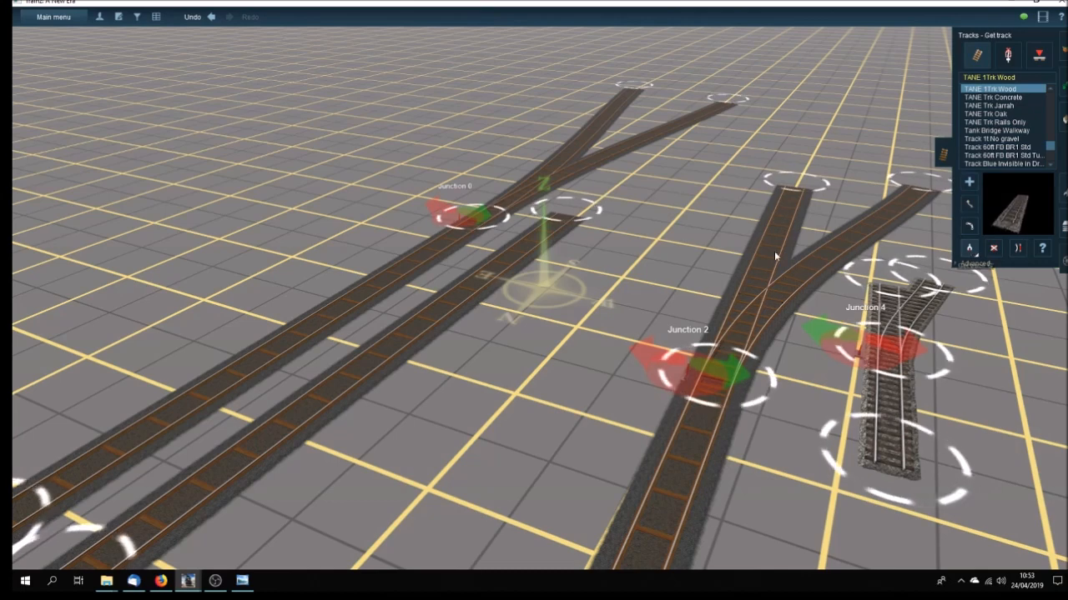
Step: Extend the plain track's far end with two diverging SF GWR BG Test2 TANE track spans, one crossing Junction 0's branch, and adjust their straightening
click(534, 257)
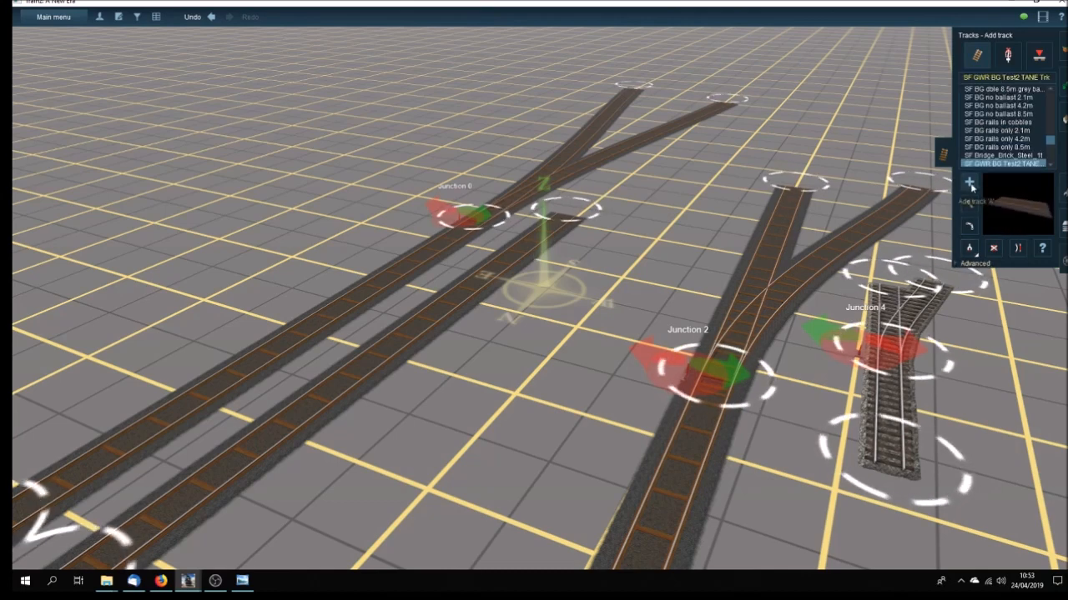
click(579, 206)
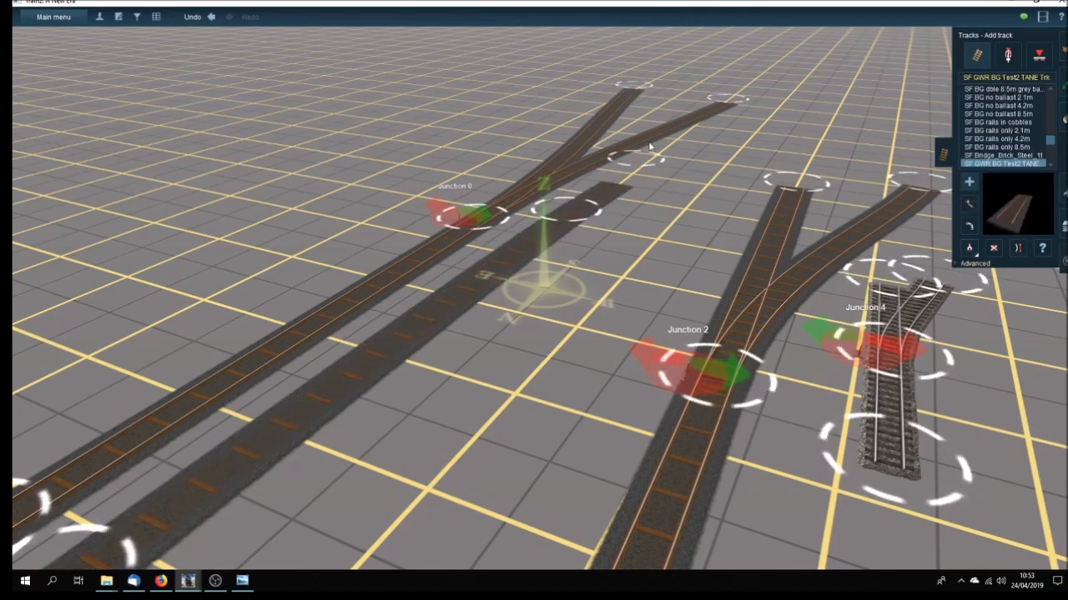
click(676, 71)
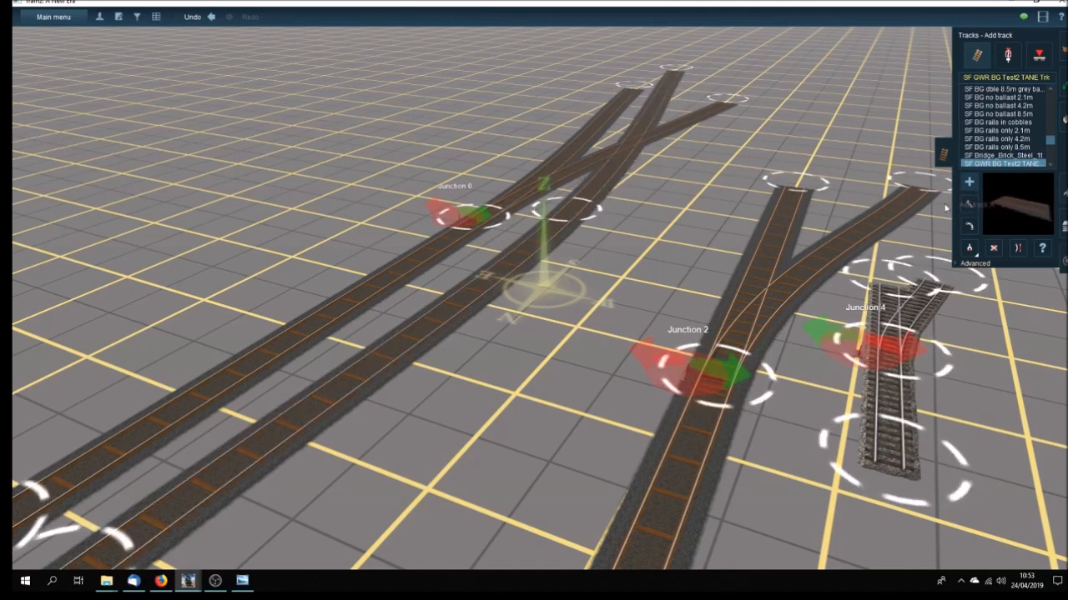
click(781, 110)
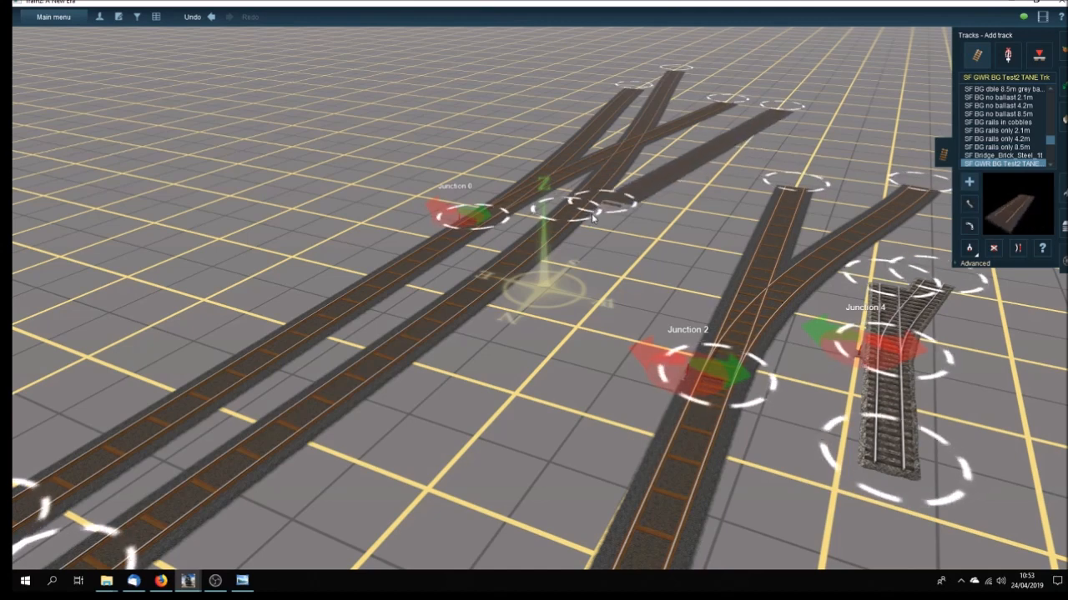
click(565, 217)
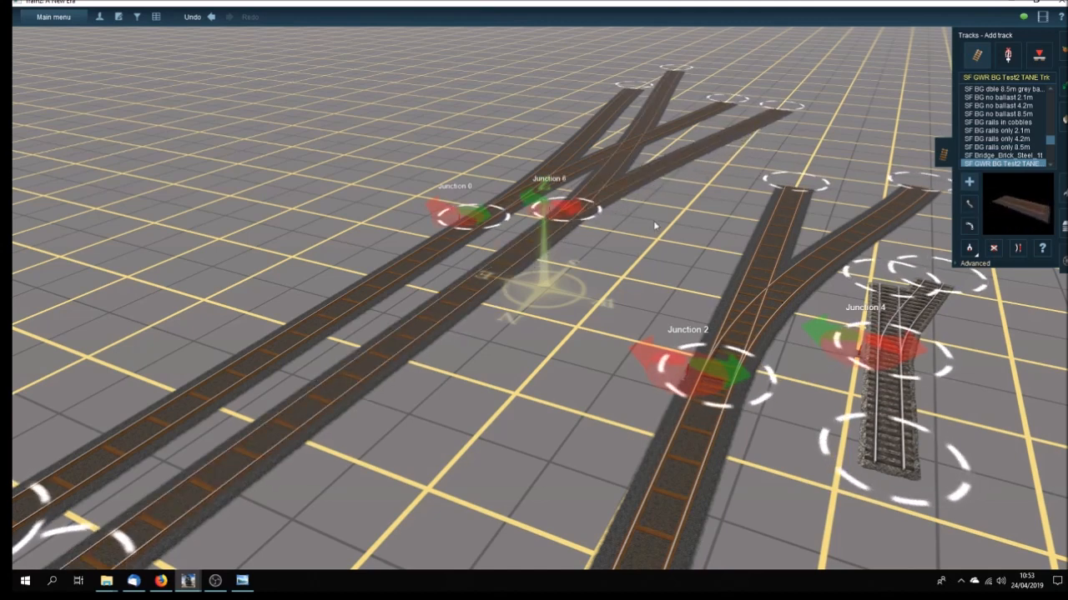
click(1016, 247)
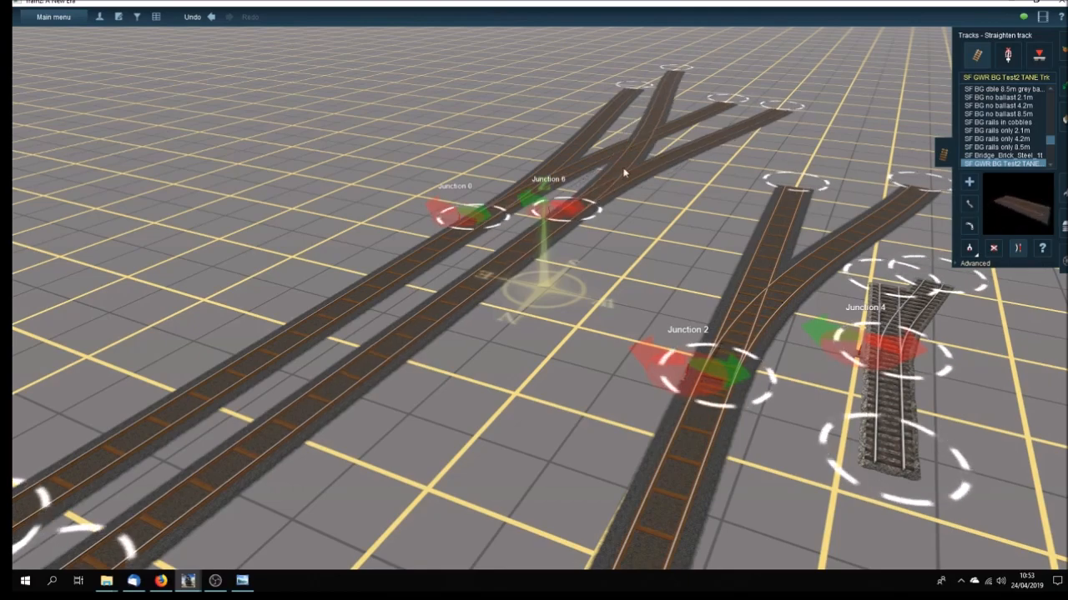
Step: Examine Junction 6 and its crossing with Junction 0's branch from near and far, trying the junction direction tool on Junction 6
scroll(624, 173, up, 8)
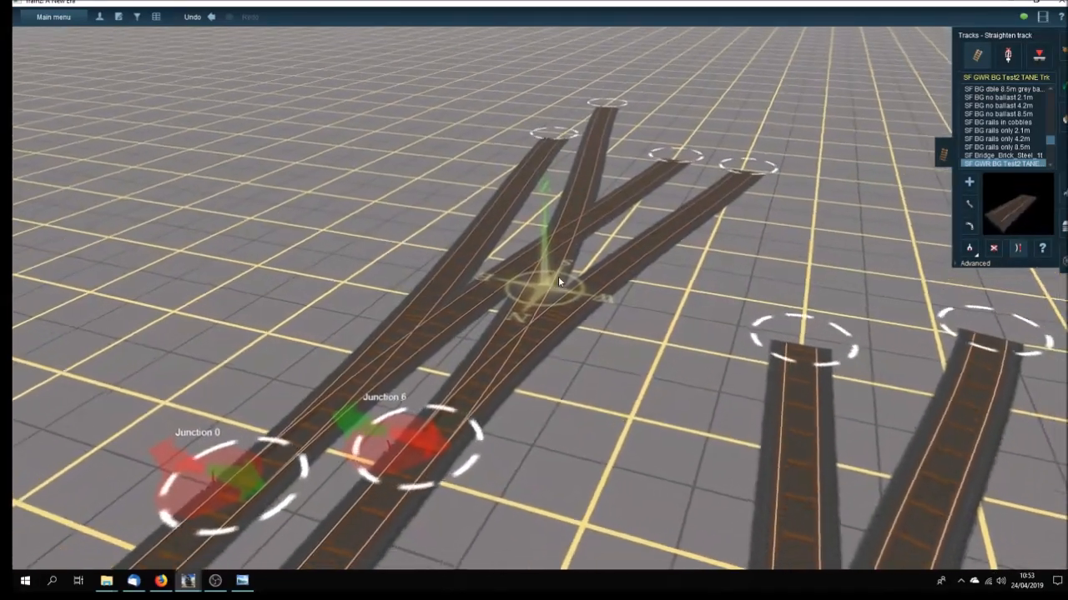
scroll(506, 406, down, 3)
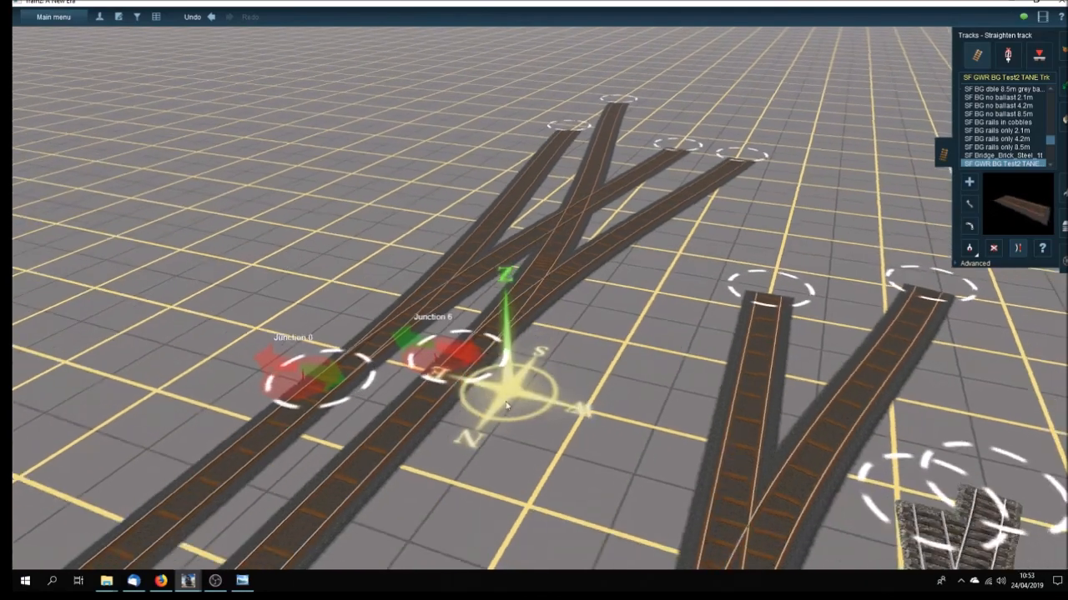
scroll(542, 284, up, 5)
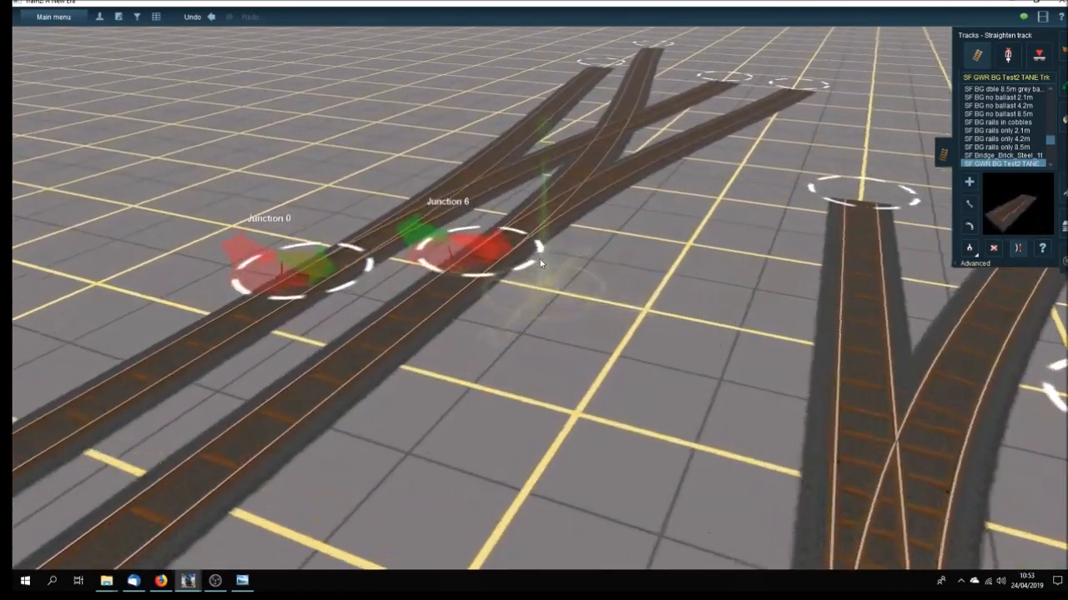
scroll(541, 263, up, 2)
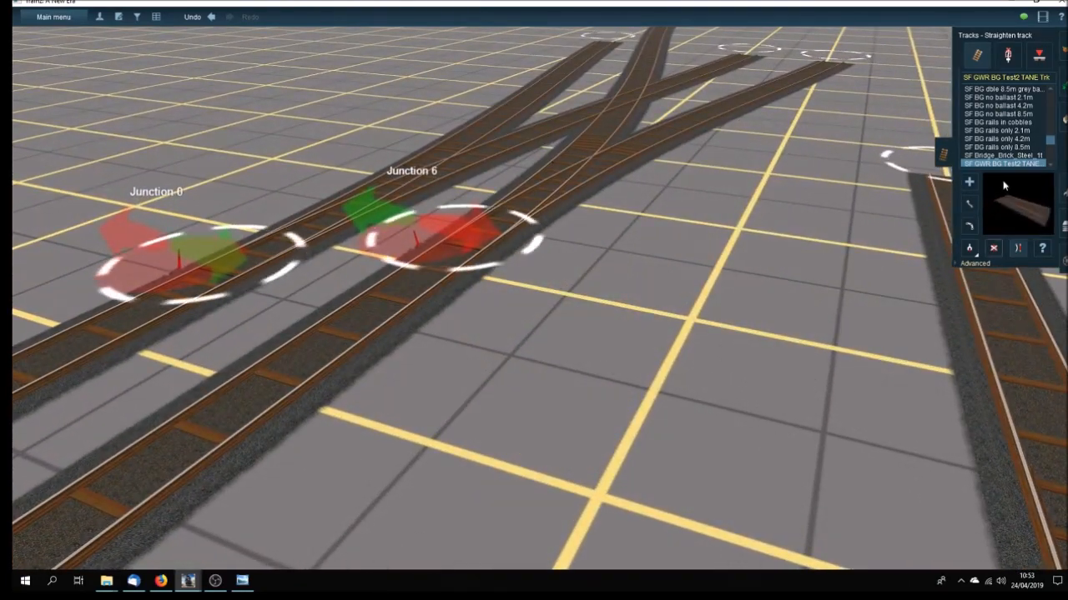
click(1009, 60)
click(1018, 248)
click(503, 231)
click(503, 231)
scroll(622, 271, up, 1)
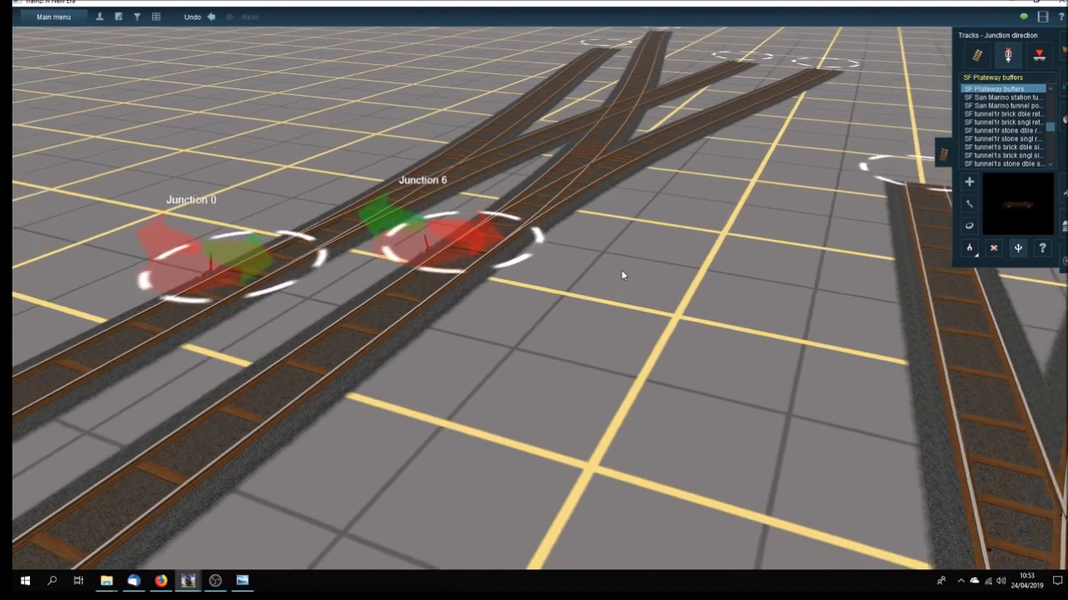
scroll(620, 270, down, 2)
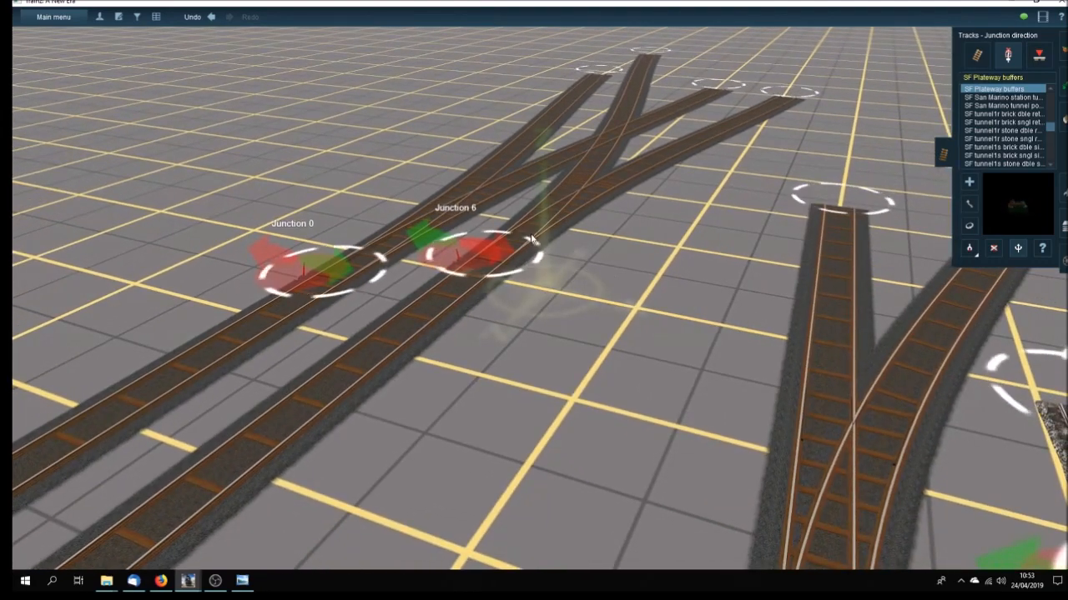
right_click(572, 204)
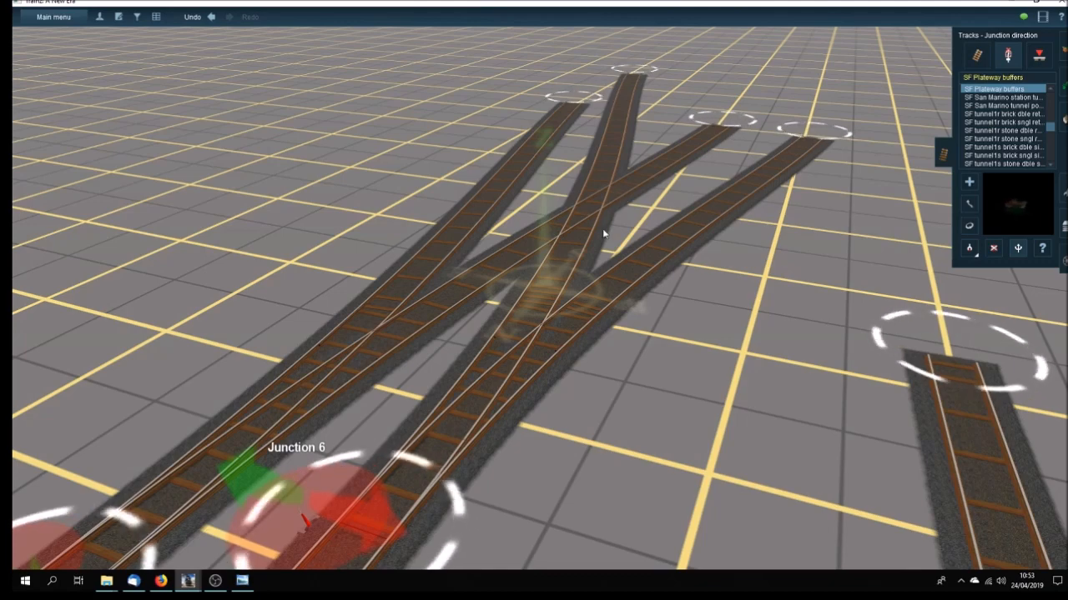
scroll(476, 321, down, 5)
right_drag(476, 321, 484, 321)
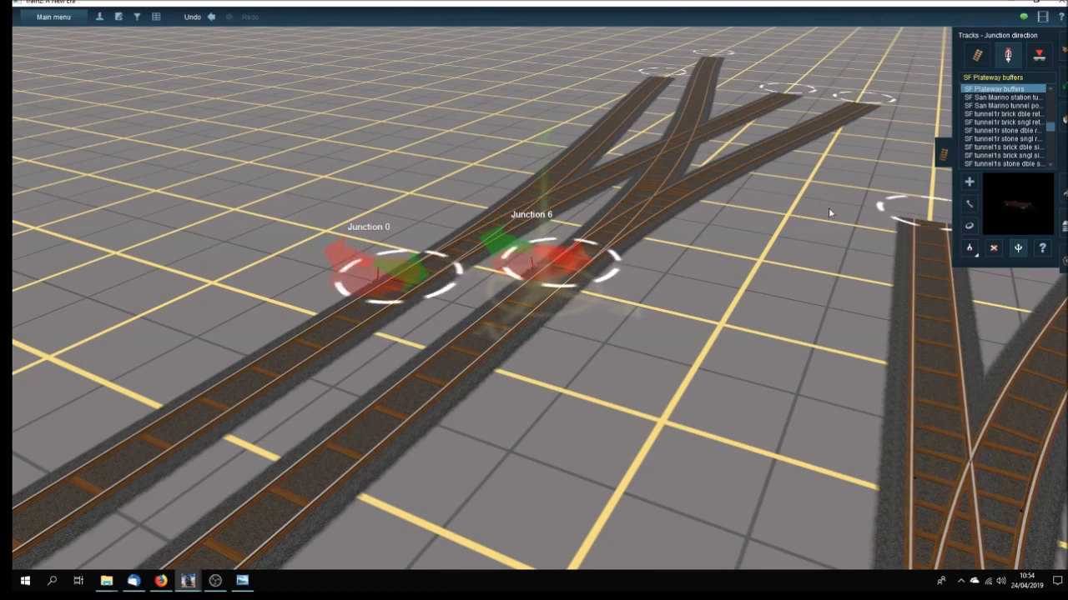
Step: Move Junction 6's lever slightly further along the track toward the diverging routes
click(969, 204)
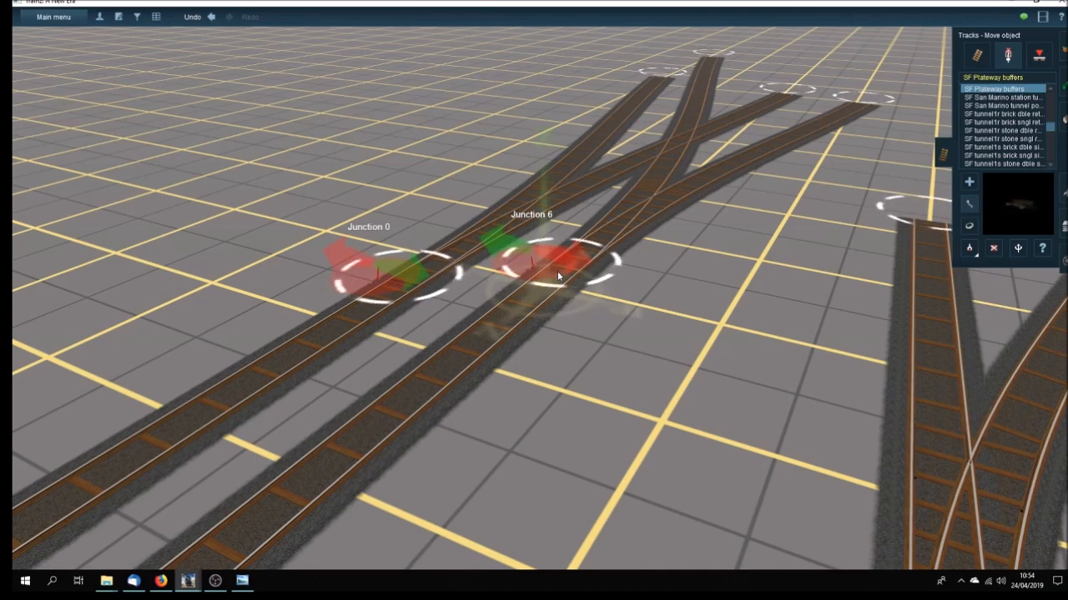
mouse_move(554, 278)
mouse_down()
mouse_move(508, 292)
mouse_move(545, 265)
mouse_up()
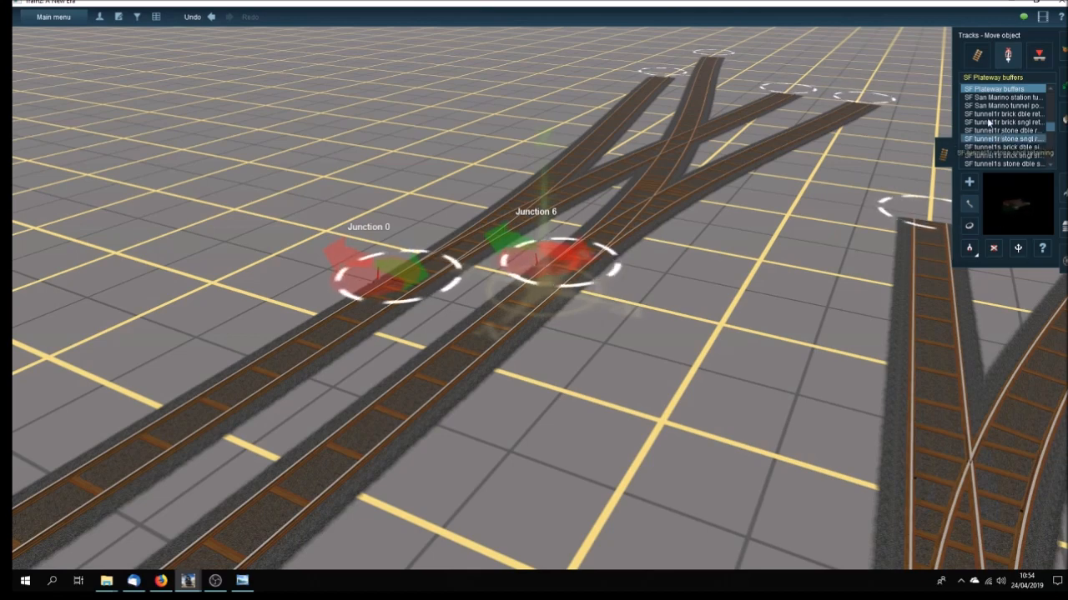
Step: Move Junction 6 and the free end of its approach track close against Junction 0's track so both run parallel
click(995, 88)
click(995, 78)
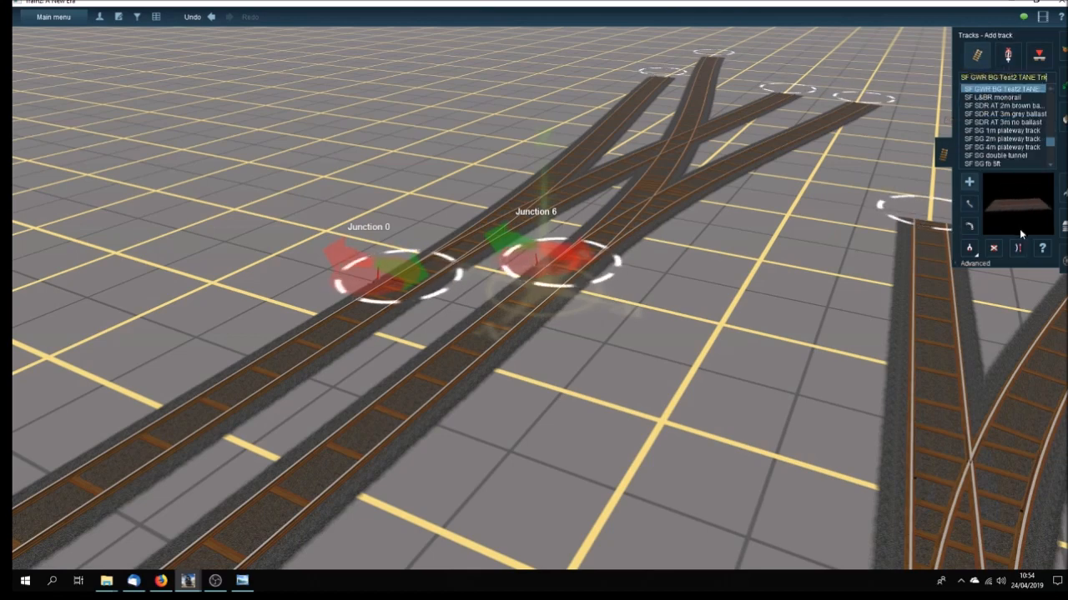
click(968, 226)
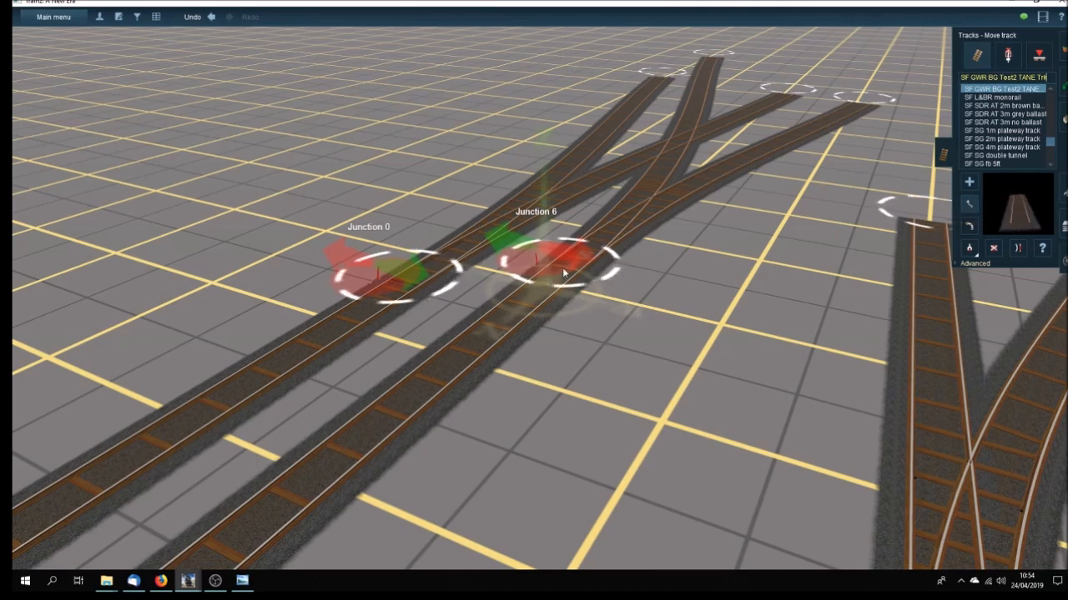
drag(562, 266, 467, 308)
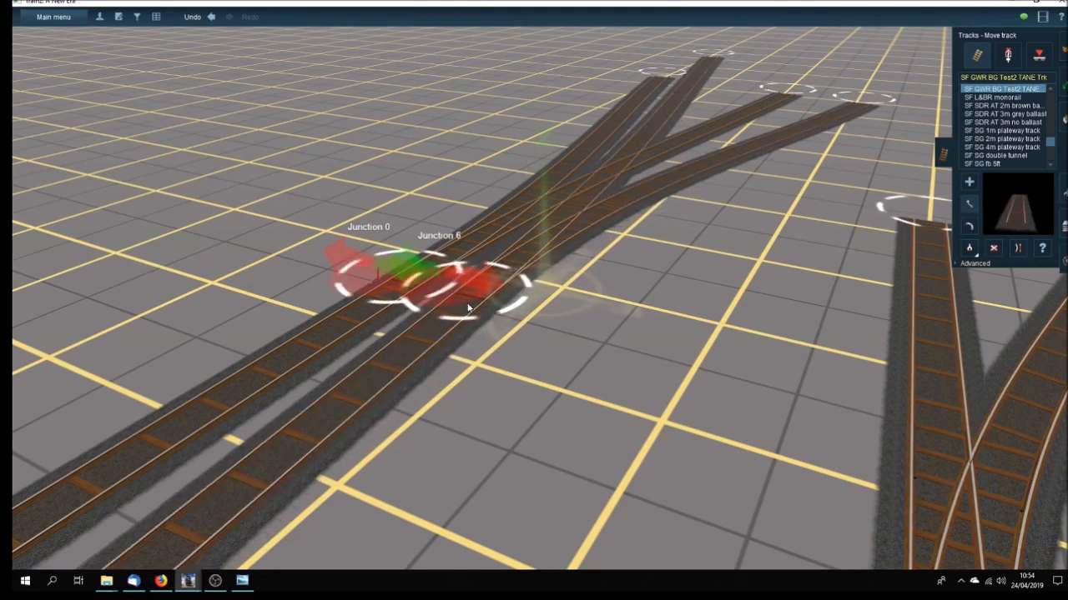
right_drag(453, 359, 441, 358)
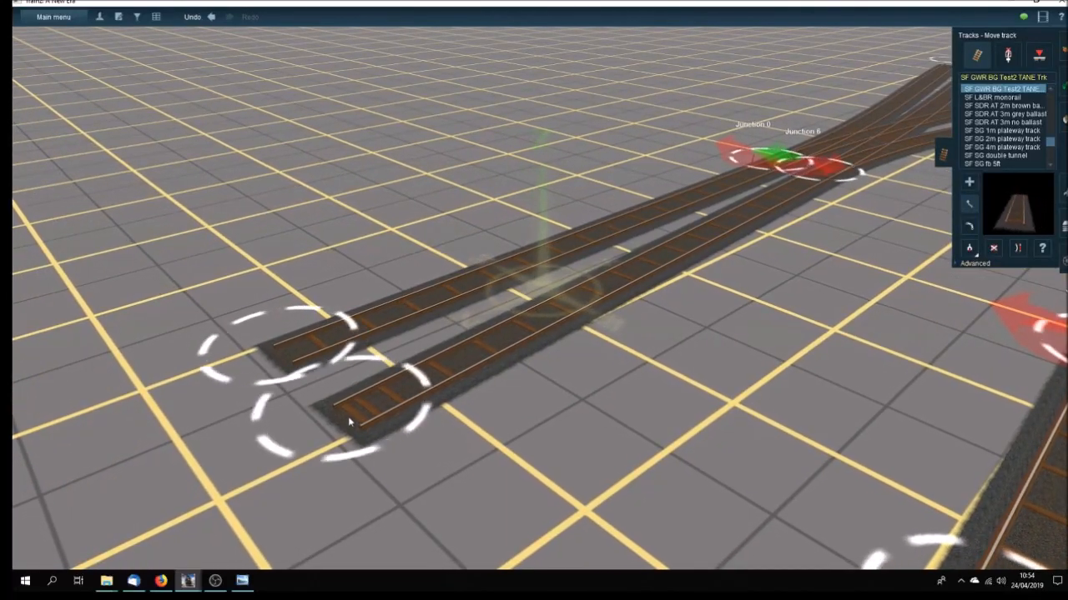
drag(337, 408, 319, 390)
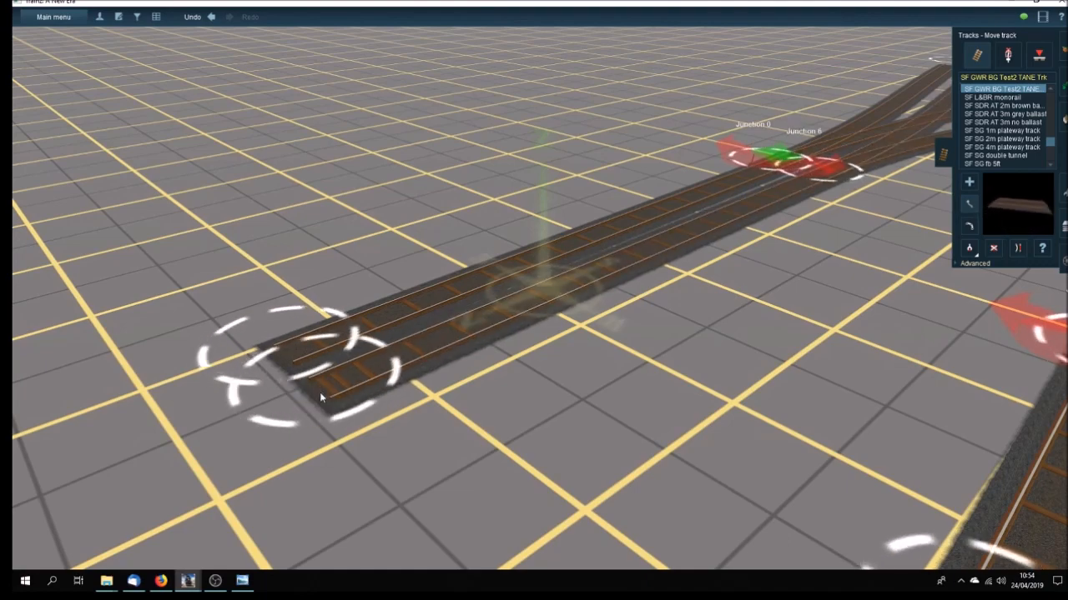
Step: Spread the far ends of Junction 0's and Junction 6's routes outward into two closely spaced diverging pairs
right_drag(486, 358, 540, 317)
key(Left)
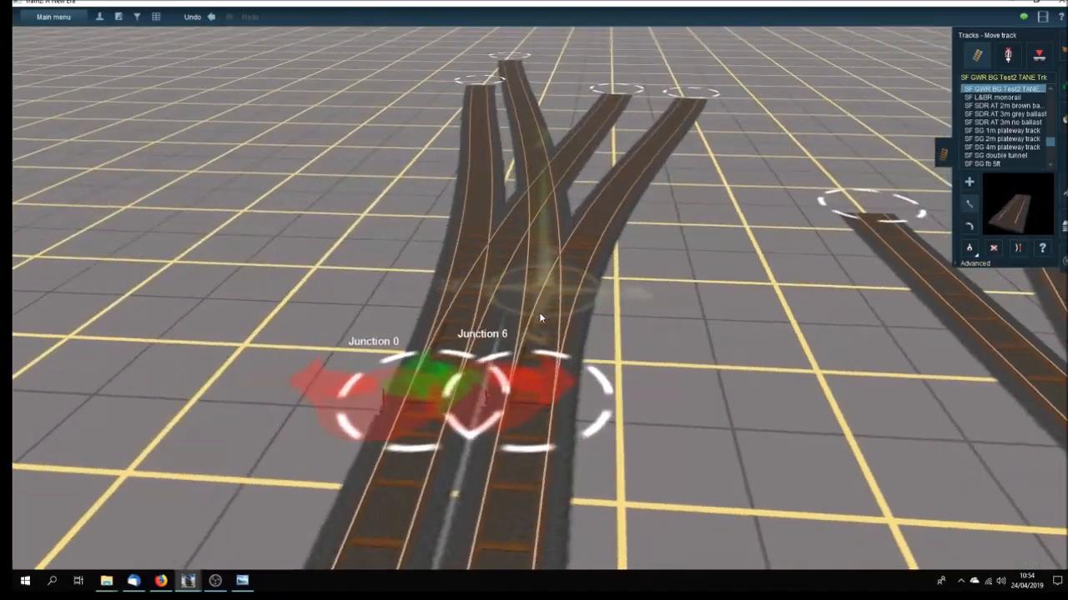
key(Left)
key(Right)
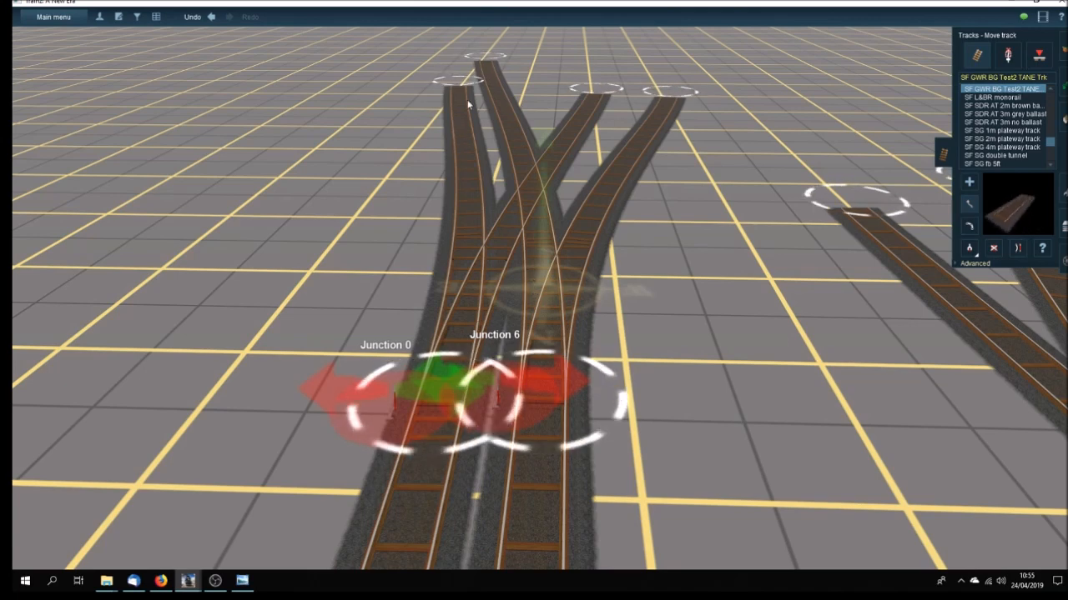
drag(458, 84, 402, 91)
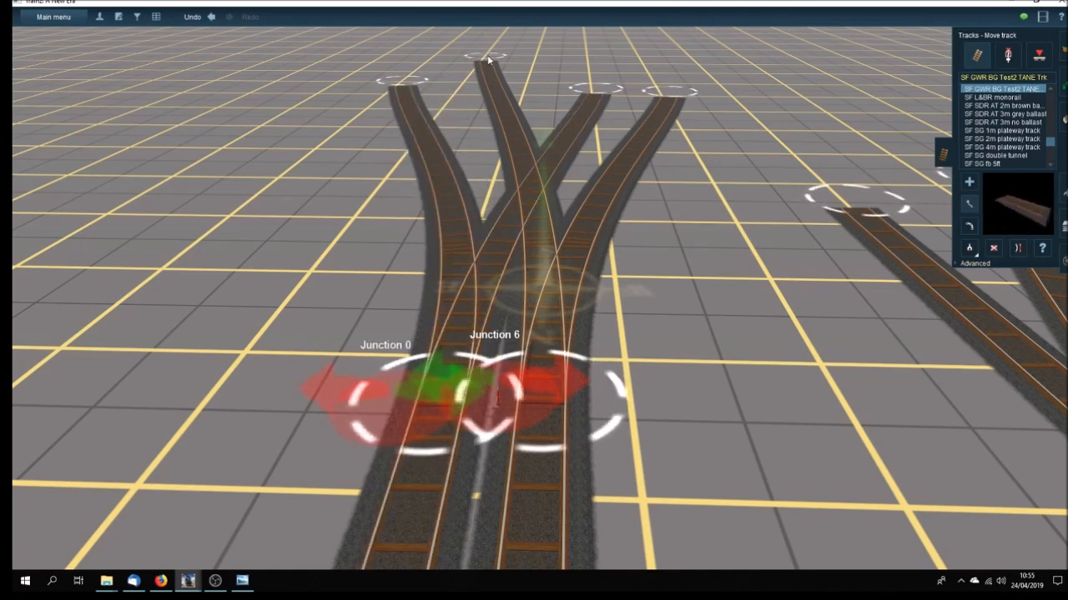
drag(489, 60, 442, 83)
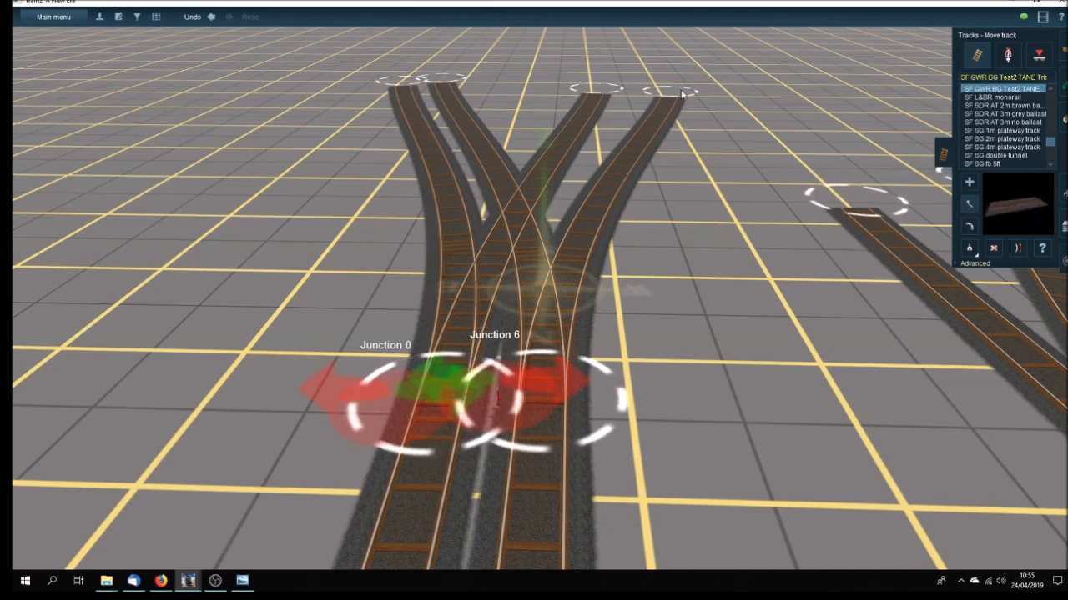
drag(683, 96, 721, 92)
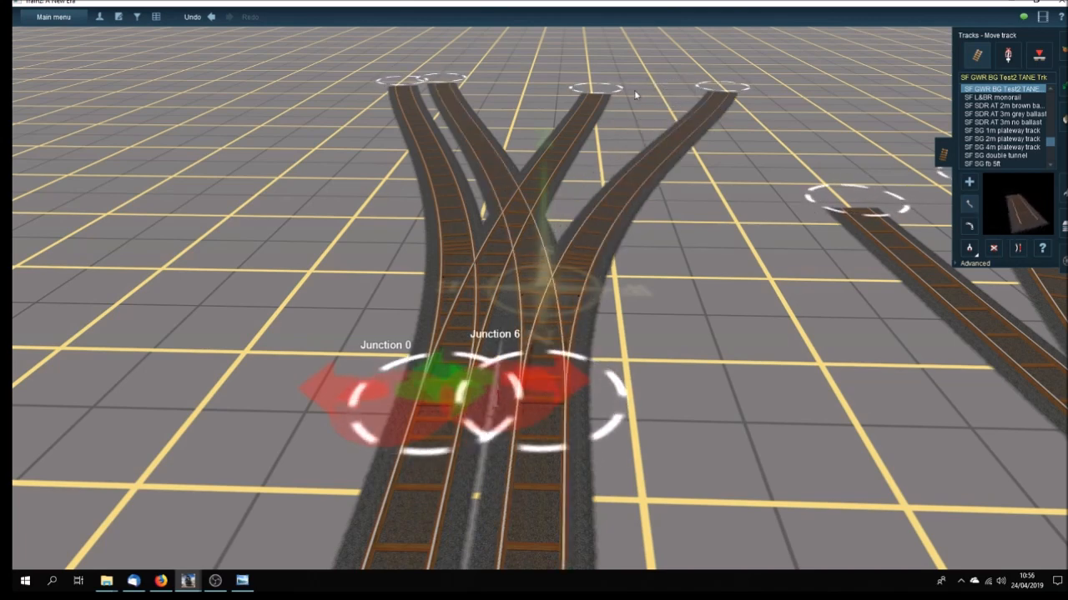
drag(652, 89, 677, 90)
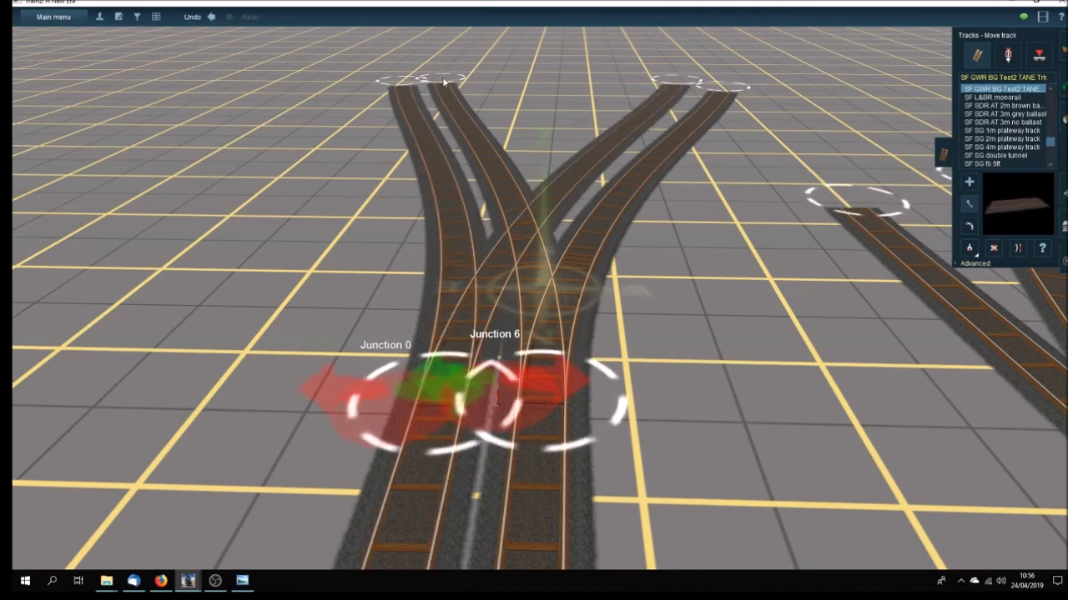
Step: Move the far ends of the pair away from the curved routes back inward so its two tracks run nearly straight
drag(444, 80, 444, 81)
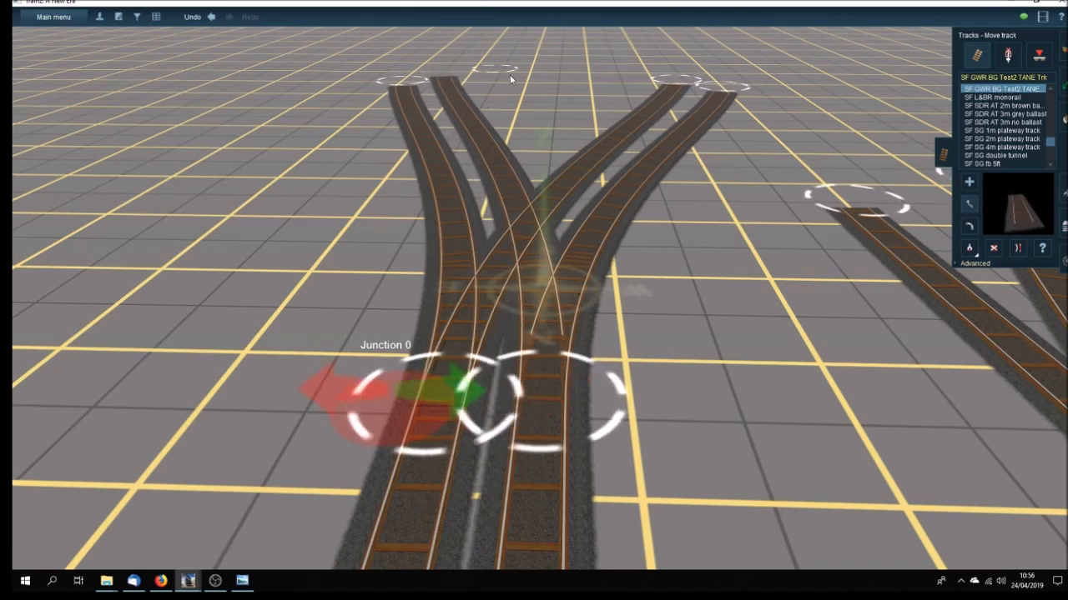
drag(560, 81, 562, 82)
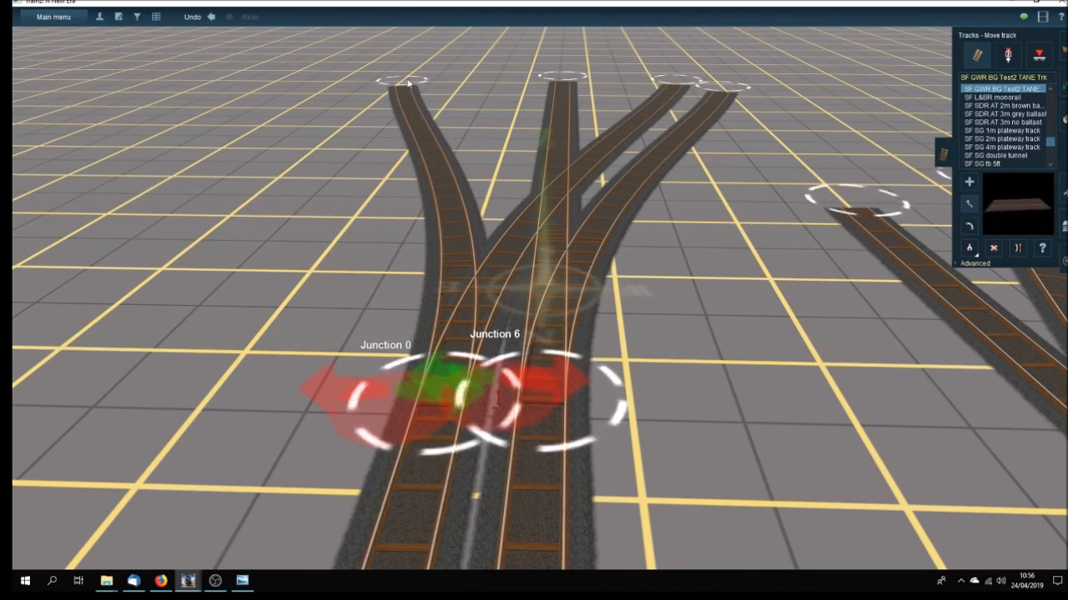
drag(407, 81, 522, 82)
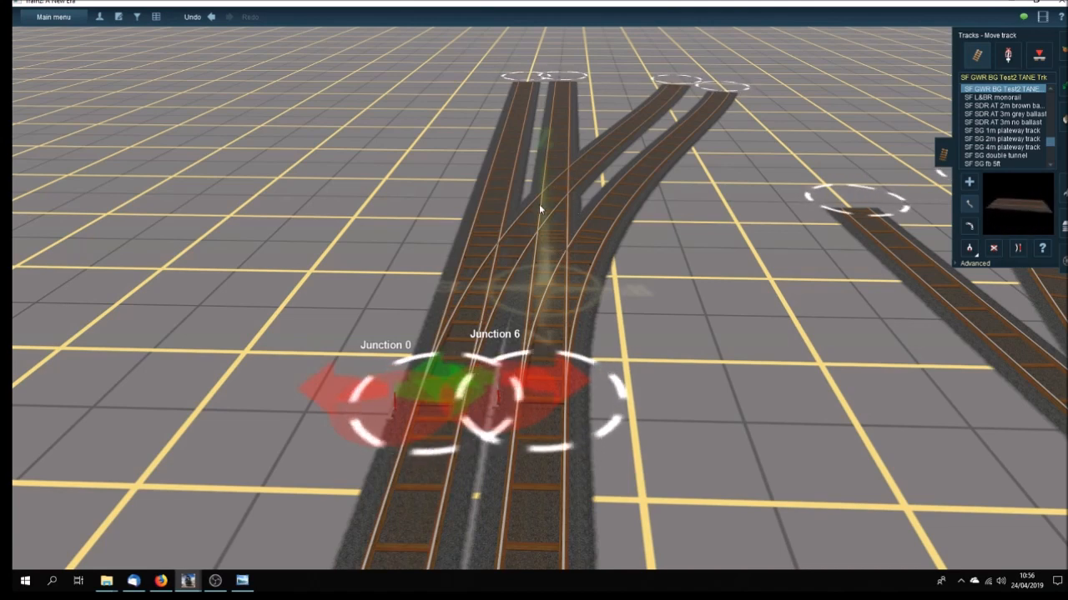
Step: Examine the double junction and its crossing at Junctions 0 and 6 from several sides and heights
key(Left)
key(Left)
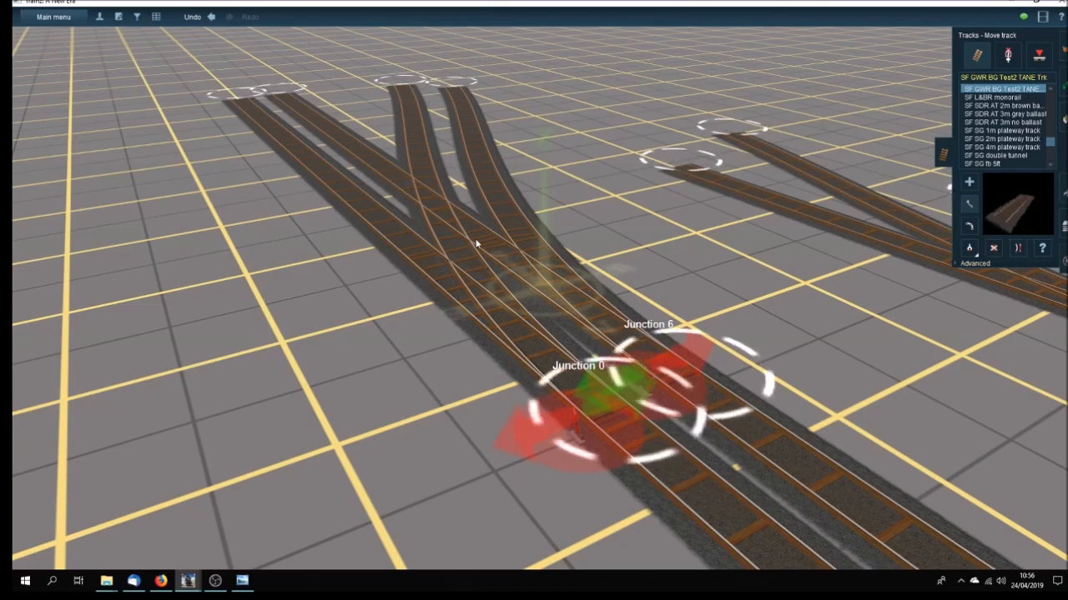
key(Left)
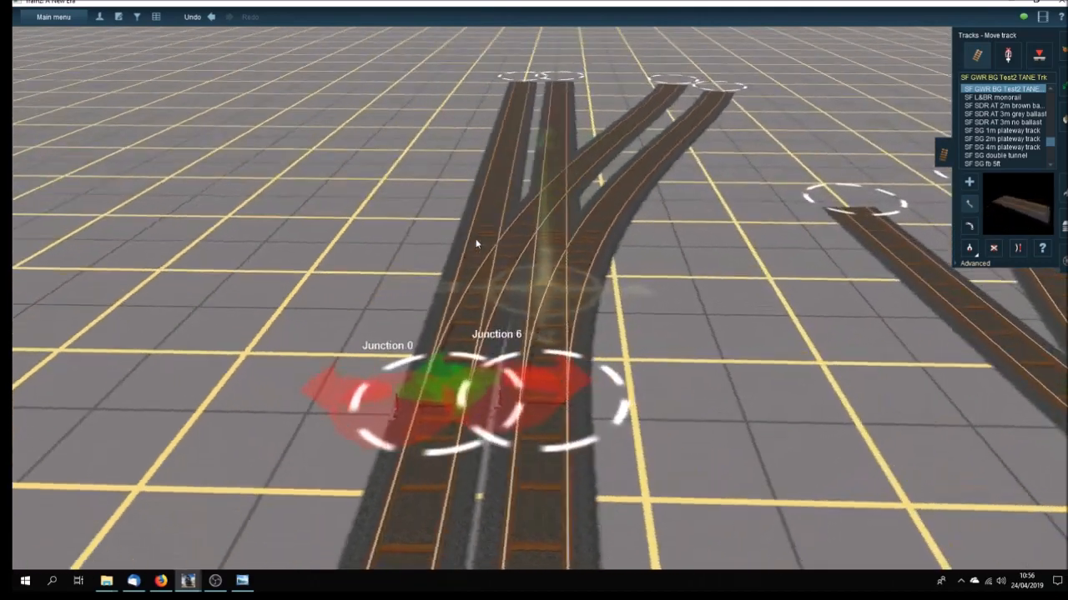
key(Left)
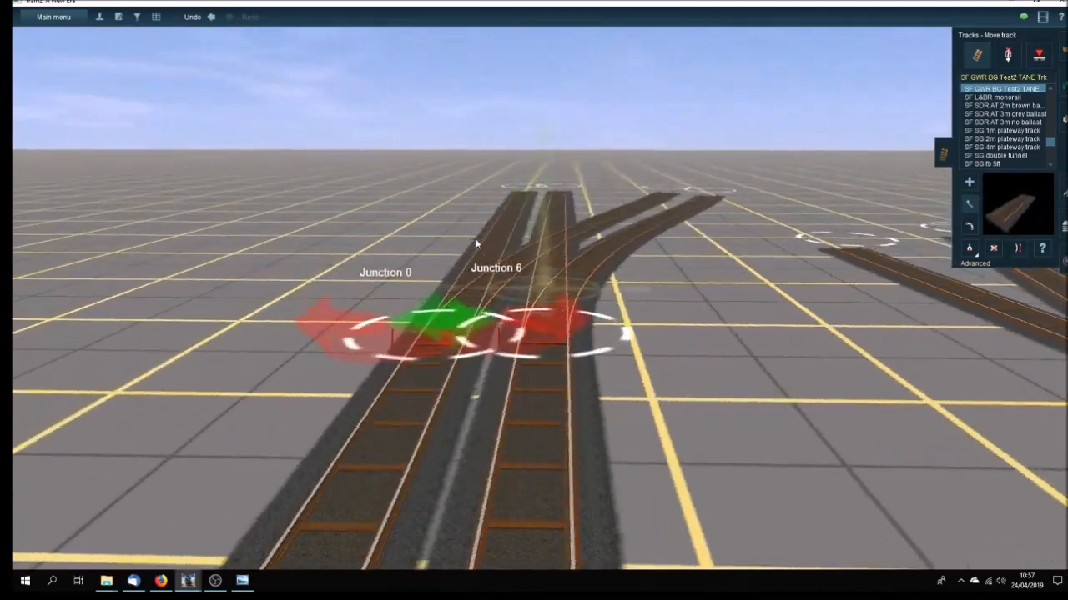
key(Left)
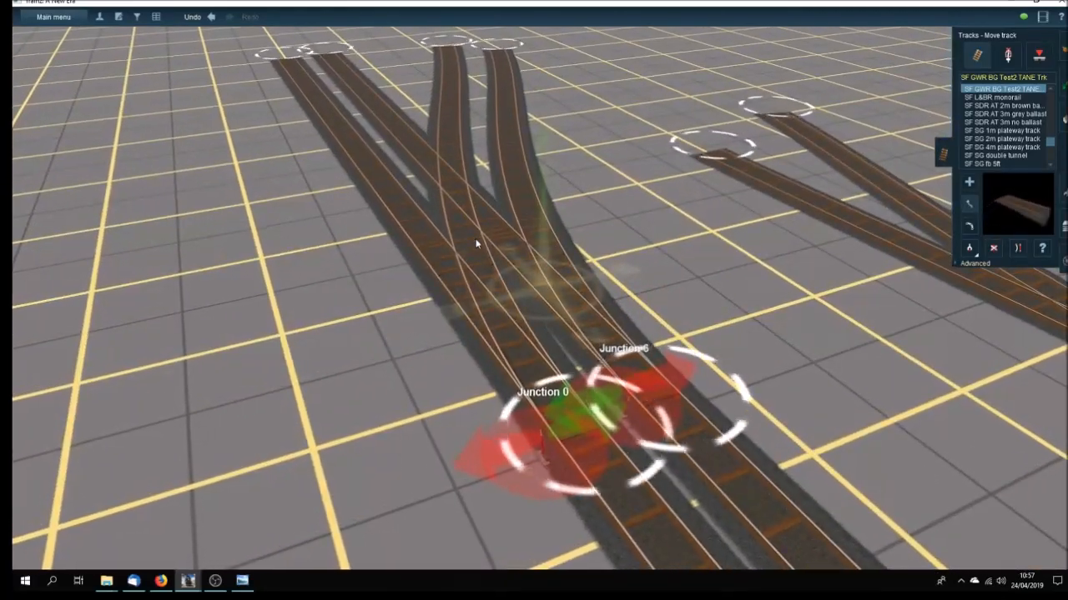
key(Left)
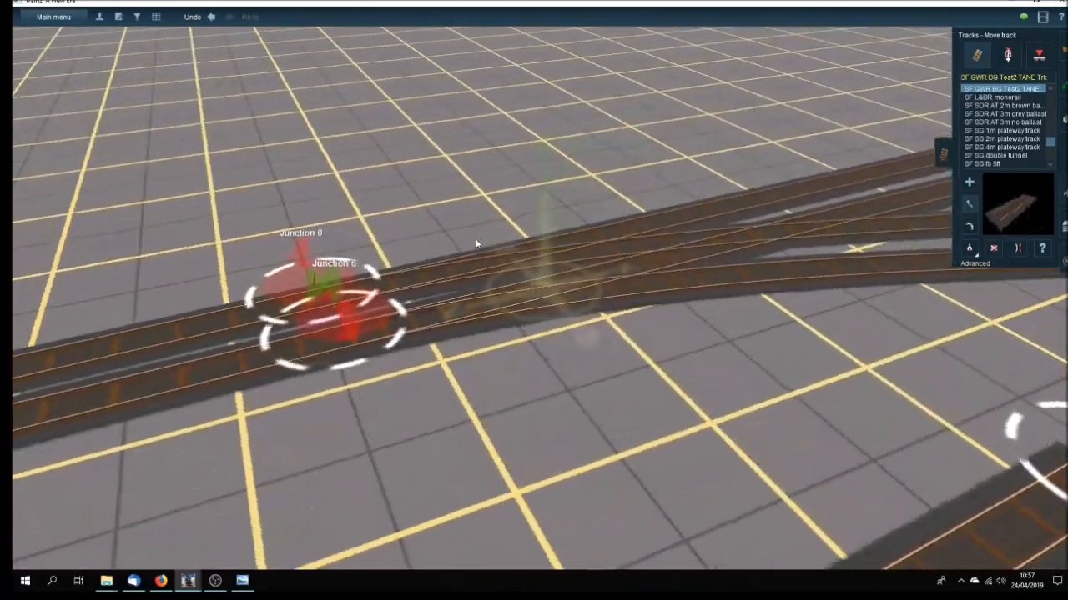
key(Left)
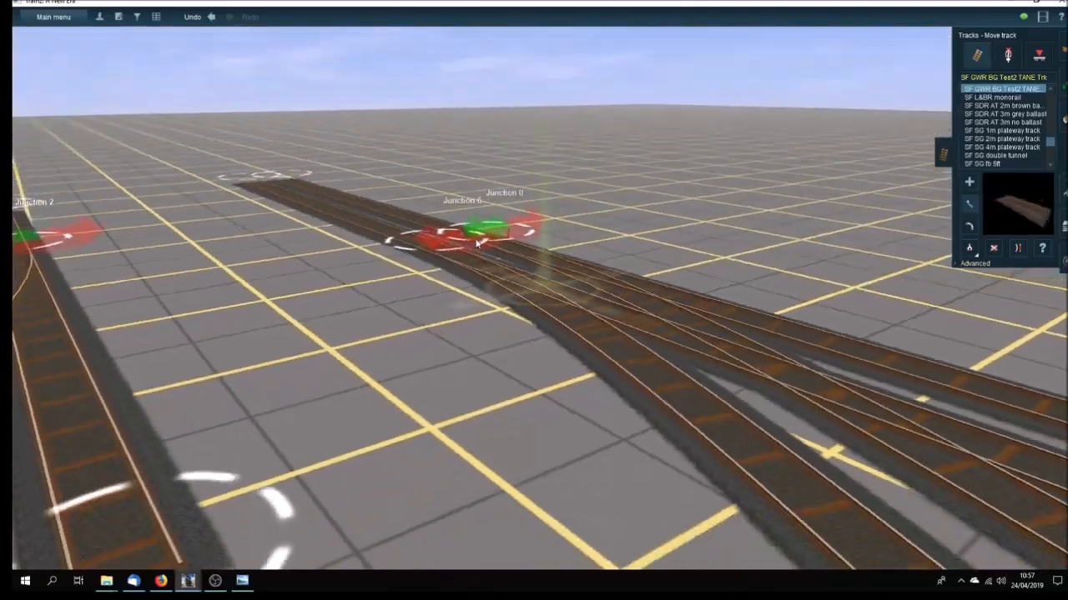
key(Left)
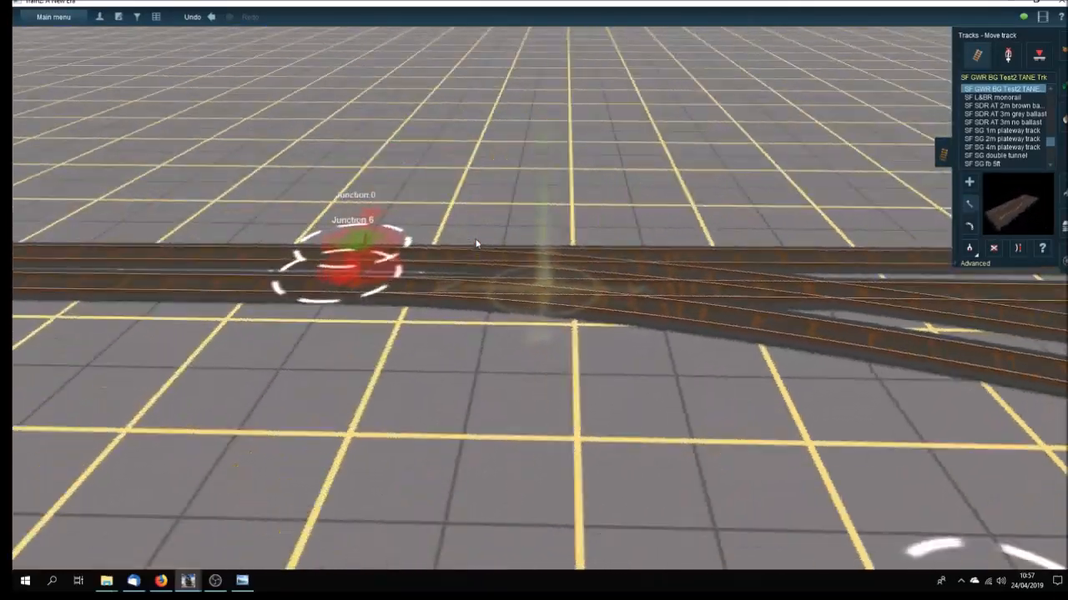
key(Left)
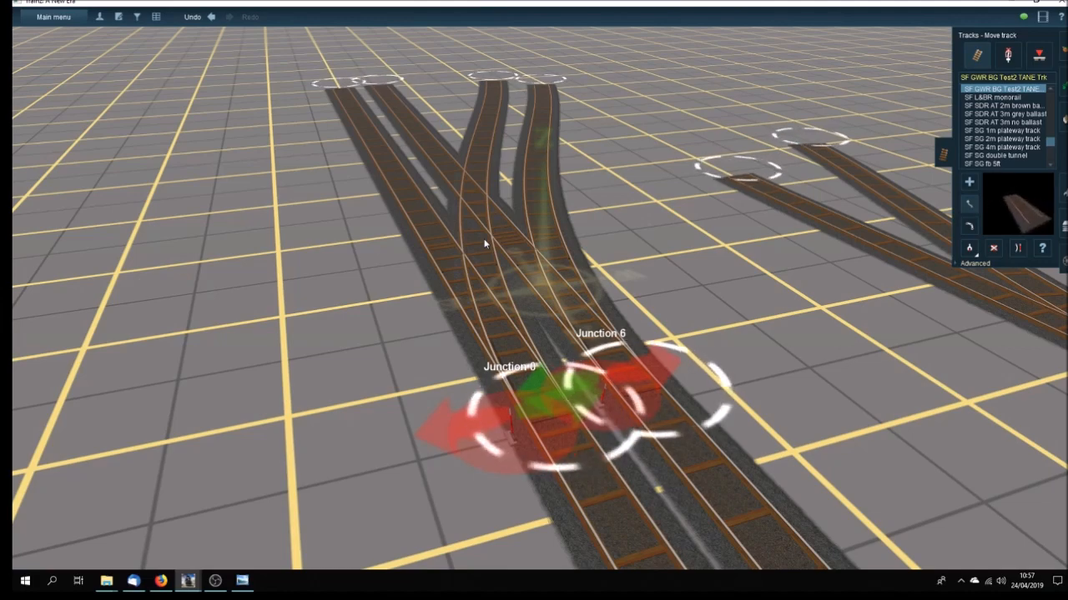
Step: Pick up TANE 1Trk Wood from the standard track and move the end of Junction 4's diverging branch farther out
scroll(674, 292, down, 2)
right_click(676, 292)
right_drag(539, 310, 838, 262)
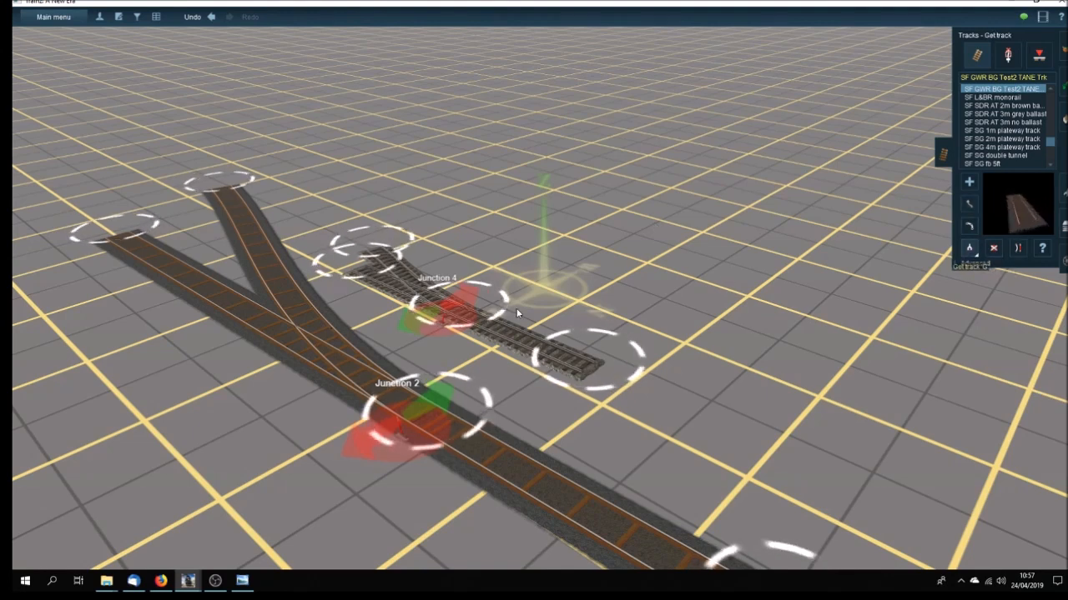
click(969, 205)
click(969, 204)
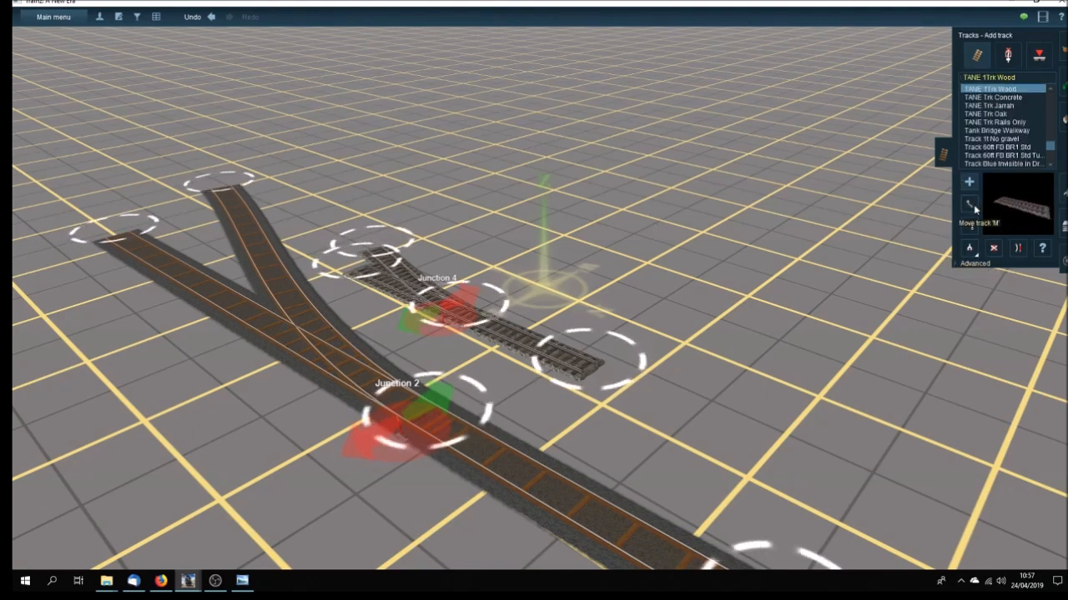
drag(377, 241, 317, 125)
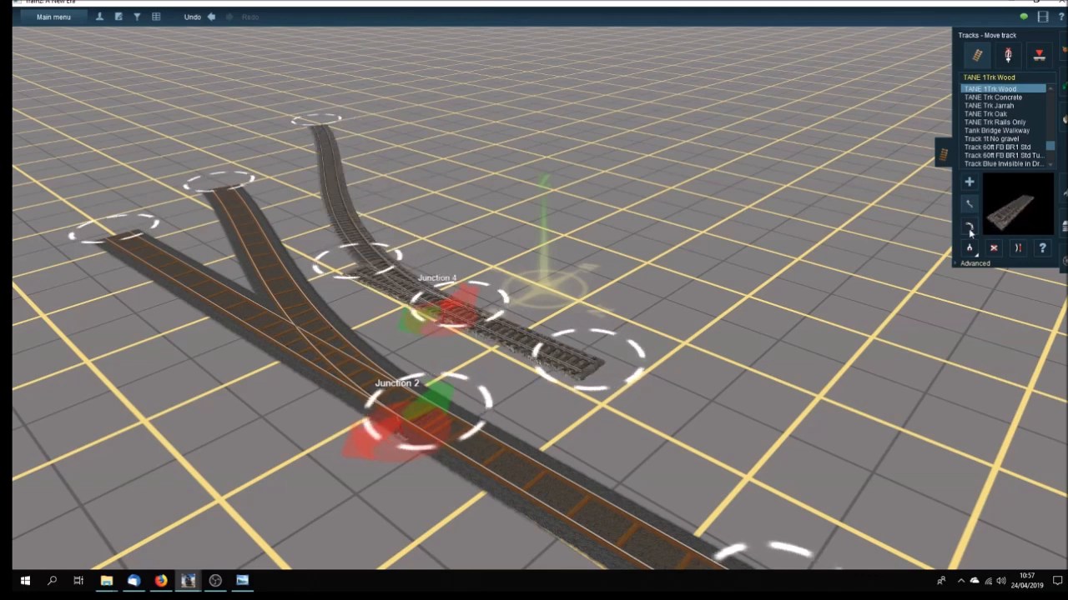
Step: Lay a TANE 1Trk Wood track from Junction 4's extended branch back alongside Junction 4's approach track, and straighten it
click(970, 183)
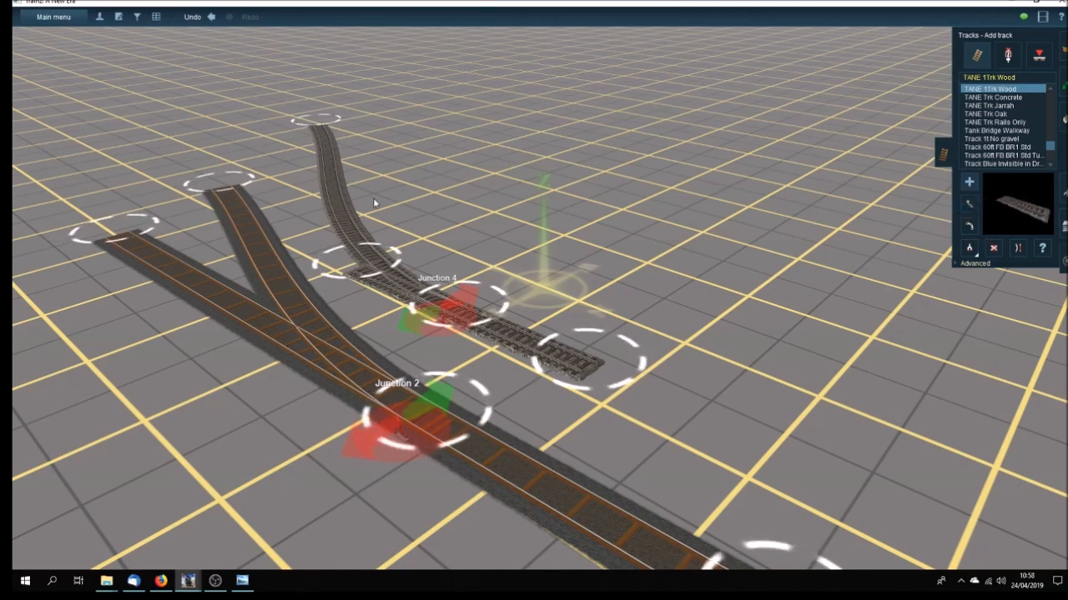
mouse_move(333, 193)
mouse_down()
mouse_move(596, 334)
mouse_move(640, 334)
mouse_up()
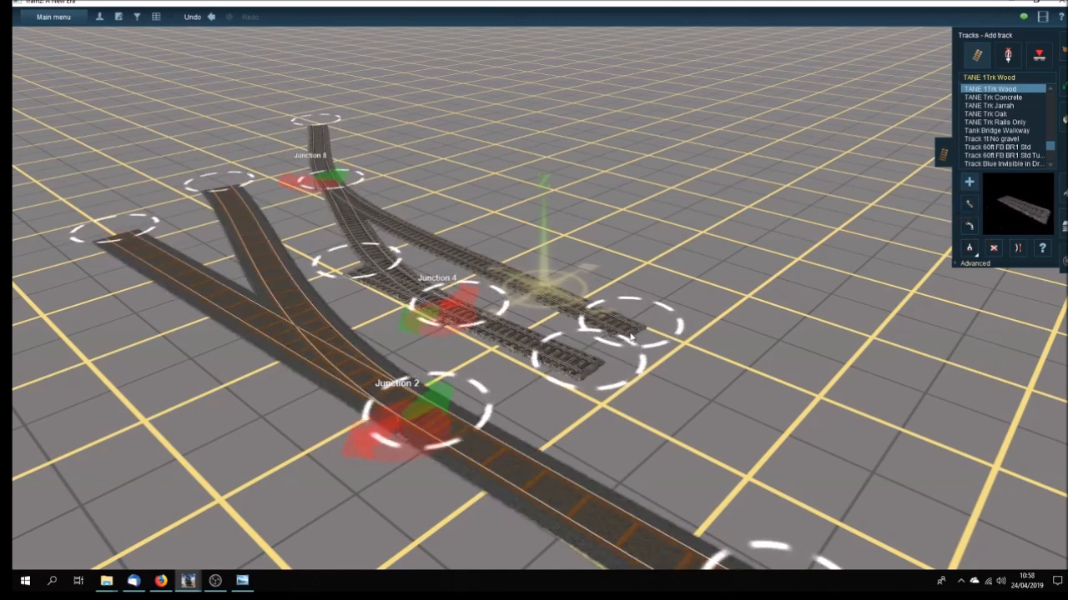
click(969, 203)
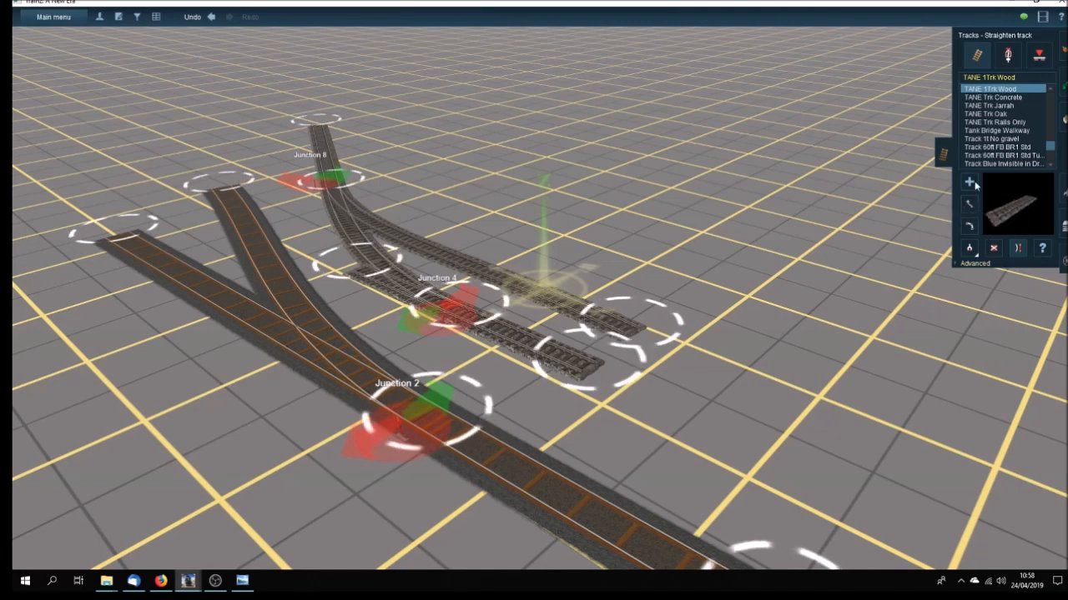
Step: Branch another TANE 1Trk Wood track outward from the new parallel track beside Junction 4, and straighten the parallel track's near section
click(969, 204)
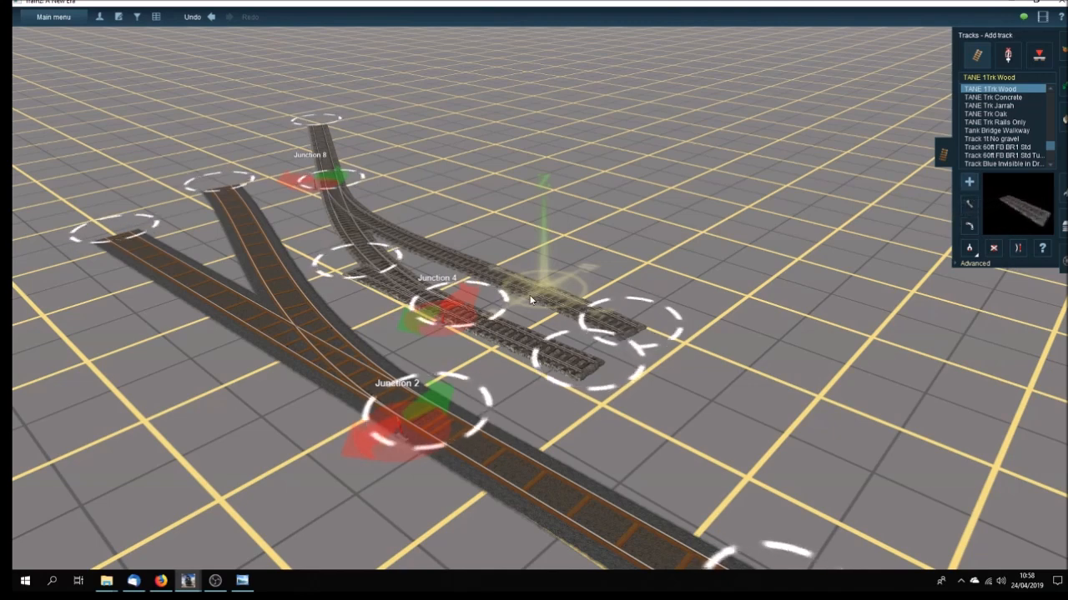
drag(494, 269, 430, 119)
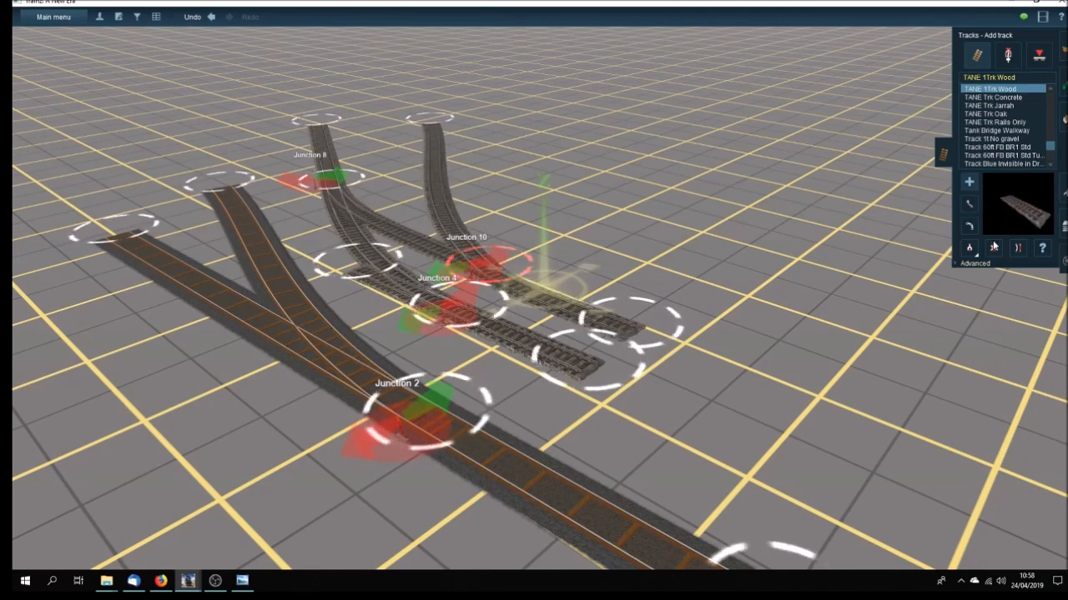
click(1018, 247)
click(550, 297)
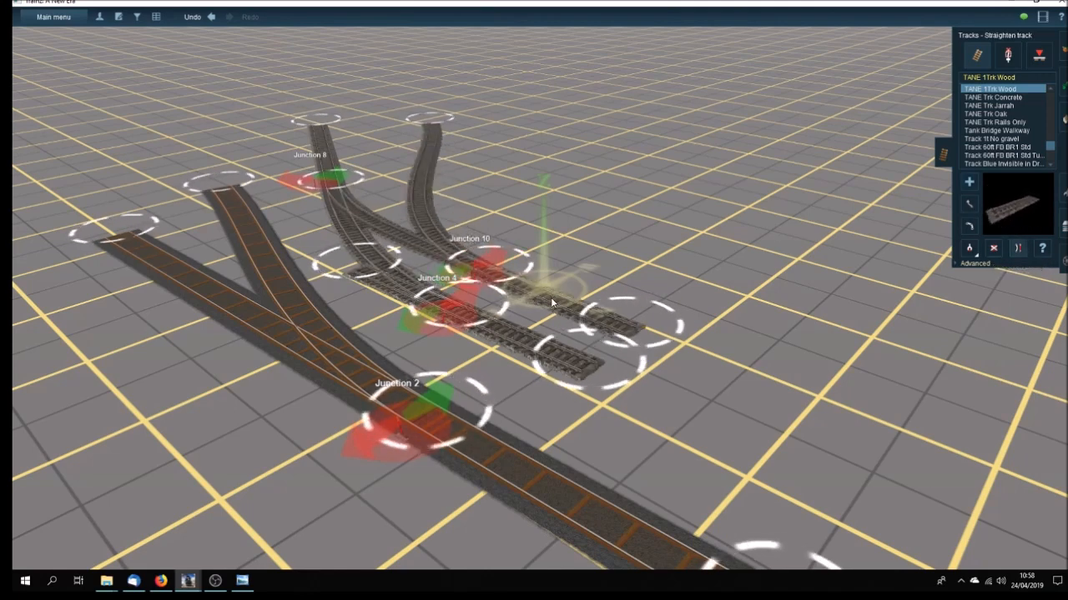
Step: Examine the adjacent wood junctions, Junction 4 and Junction 10, from a low angle, from above and close up
key(Right)
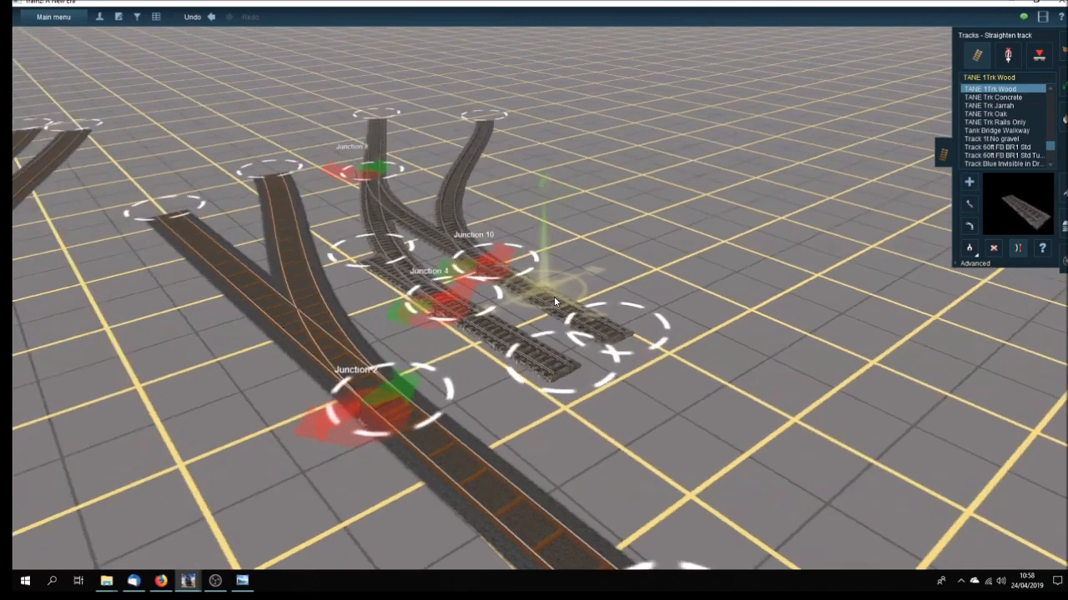
key(Right)
key(Down)
key(Left)
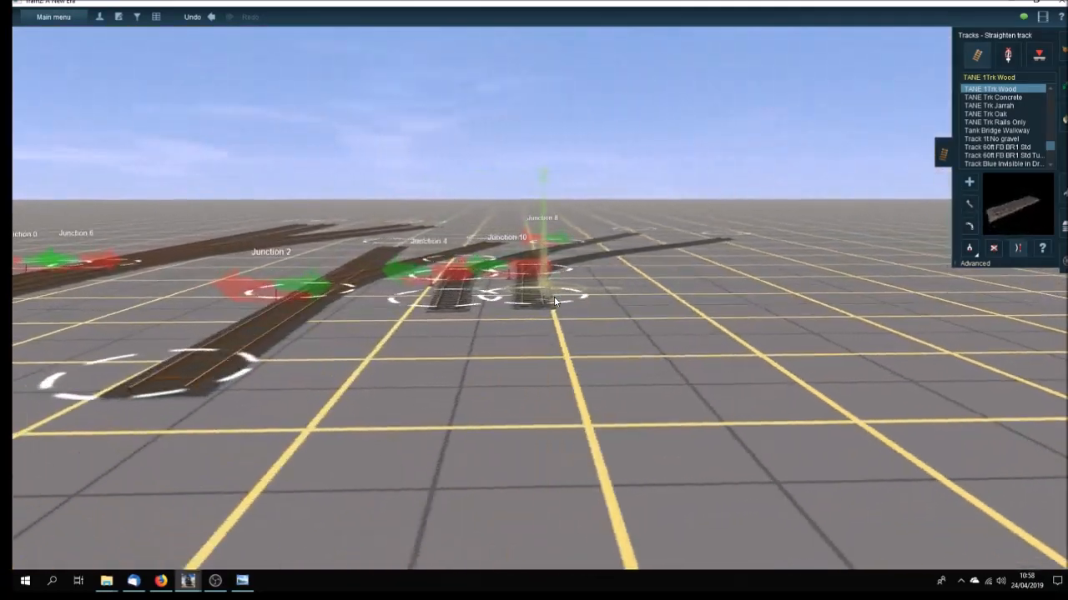
key(Up)
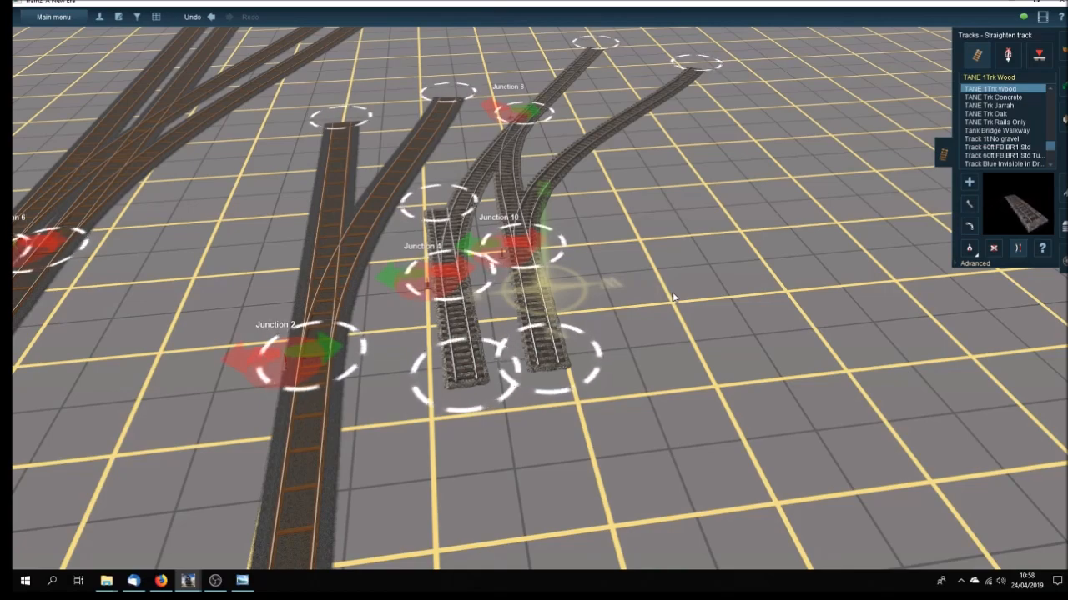
scroll(539, 291, up, 8)
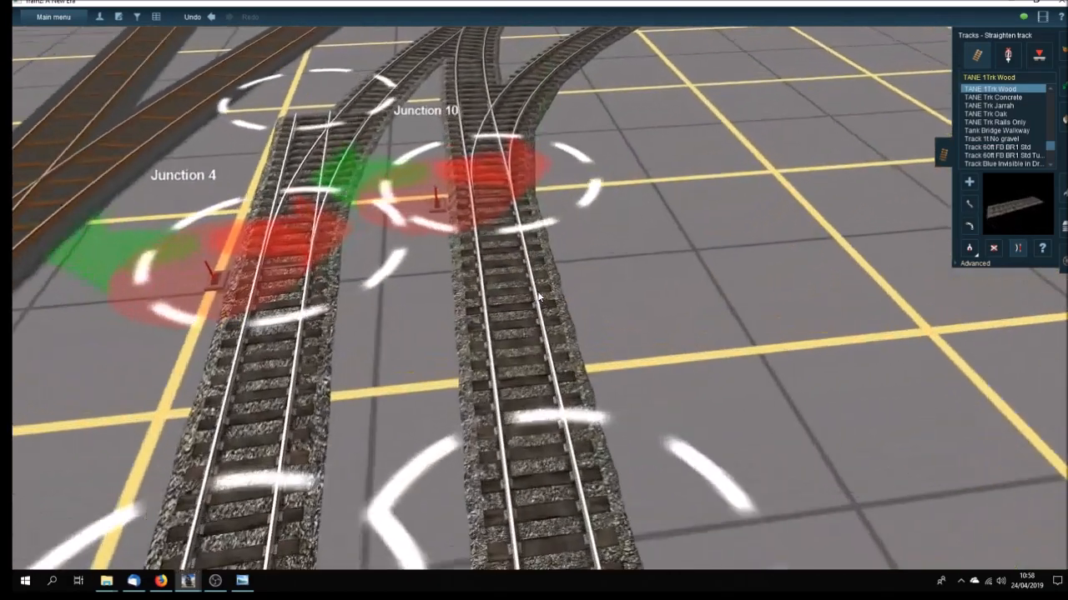
Step: Switch Junction 10 and Junction 4 to their opposite routes, and set both back again to demonstrate the adjacent wood junctions working
scroll(536, 297, down, 10)
scroll(537, 297, up, 3)
scroll(536, 292, up, 3)
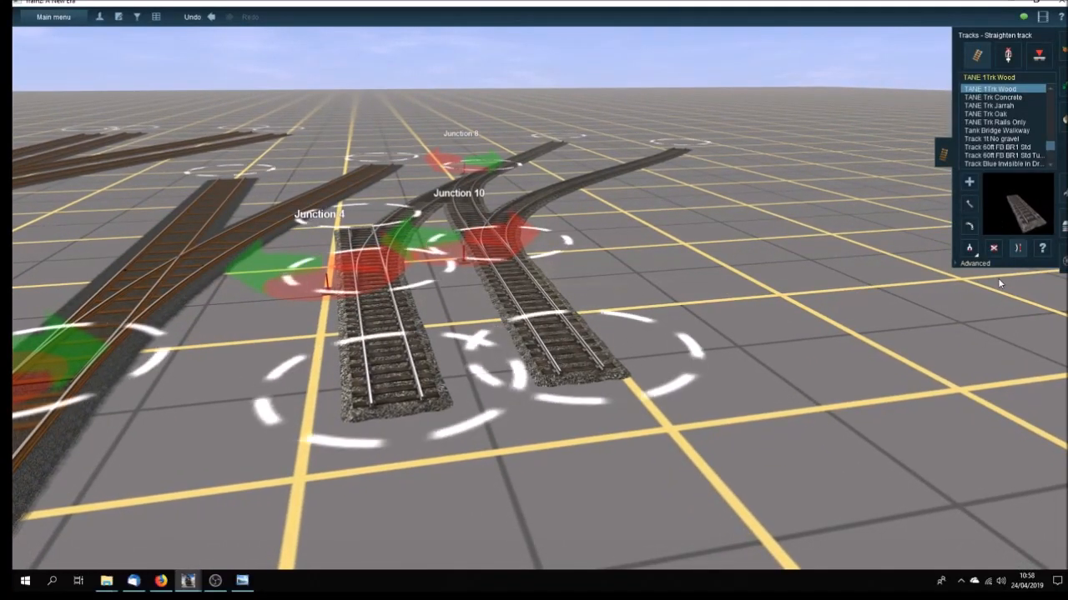
click(1005, 59)
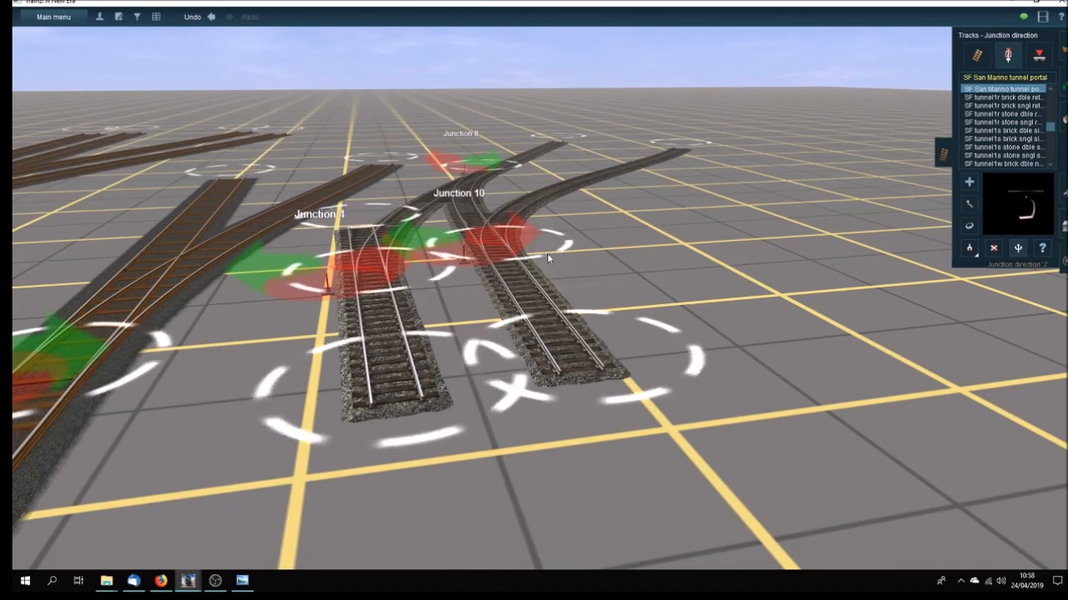
click(495, 258)
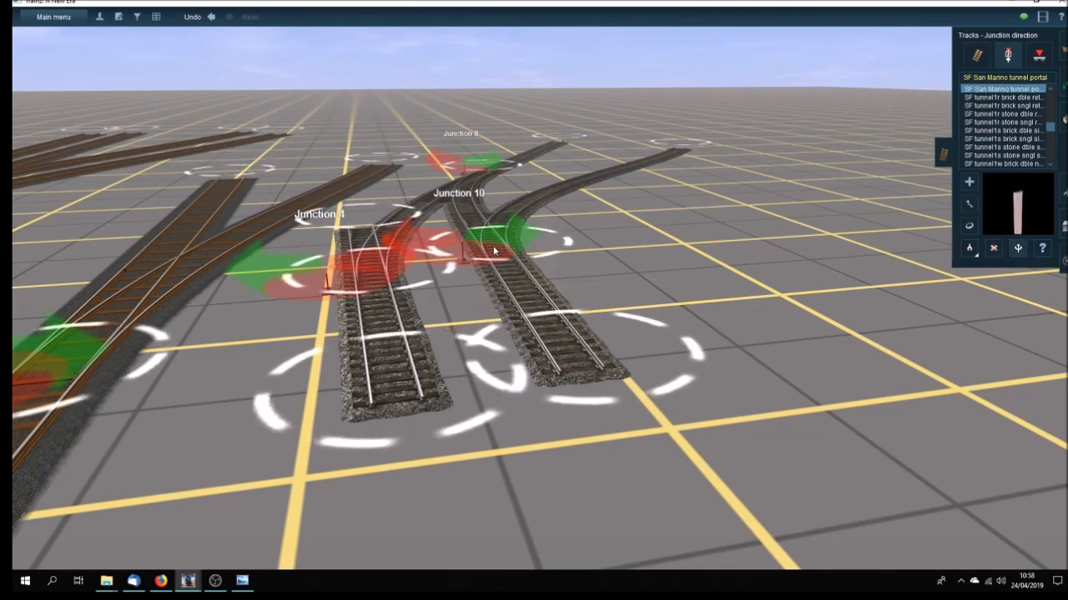
click(371, 266)
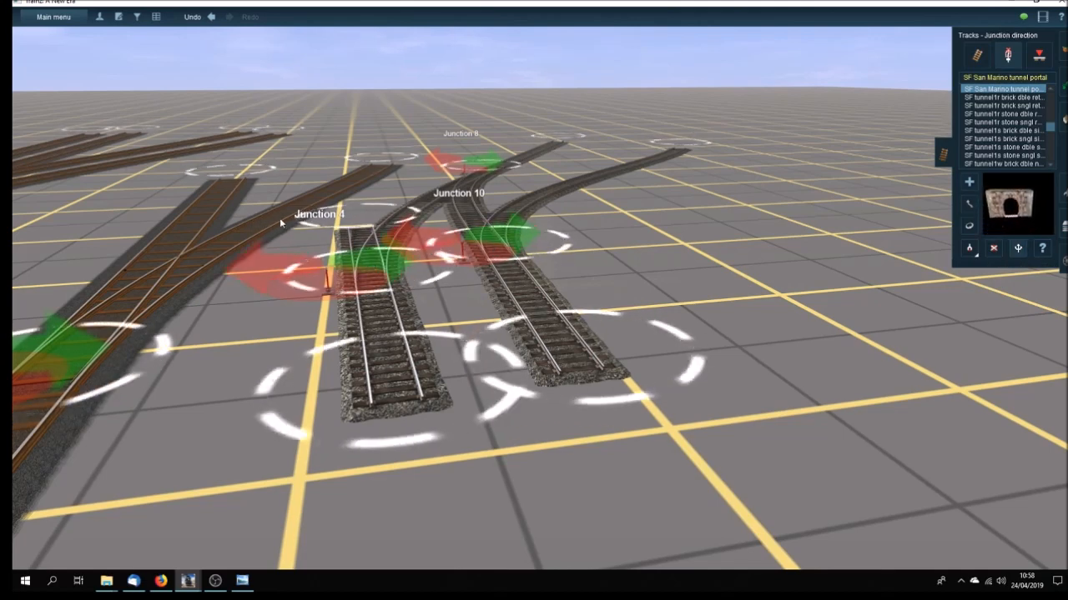
click(503, 261)
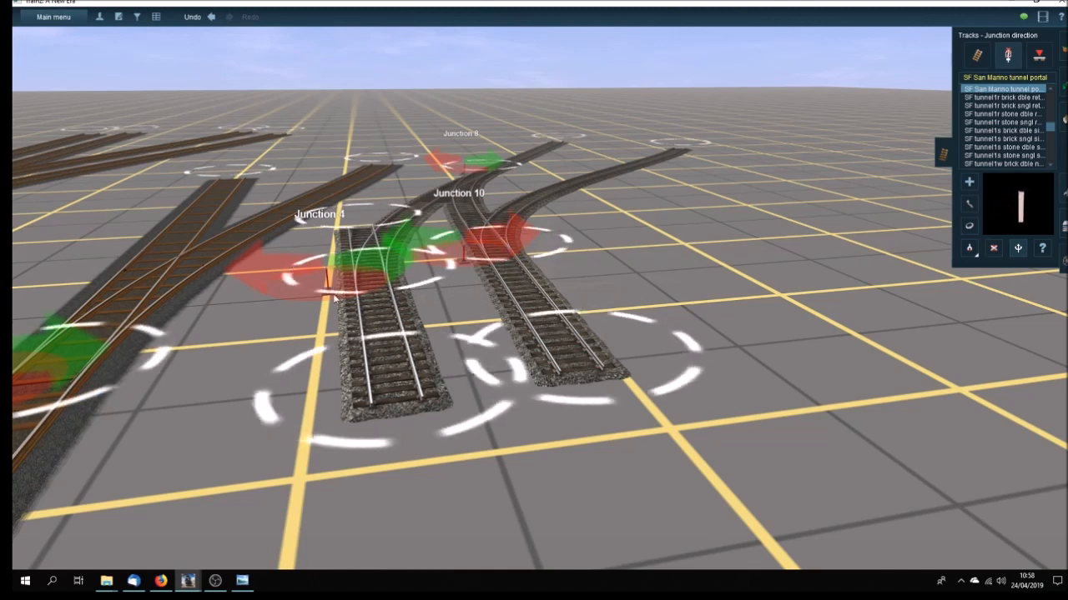
click(365, 268)
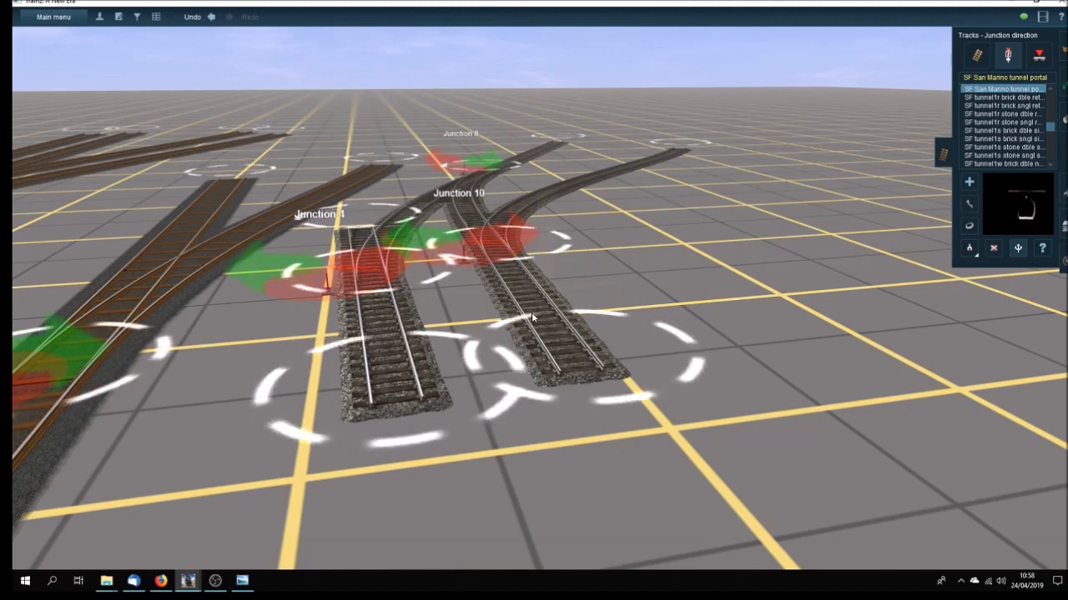
key(Up)
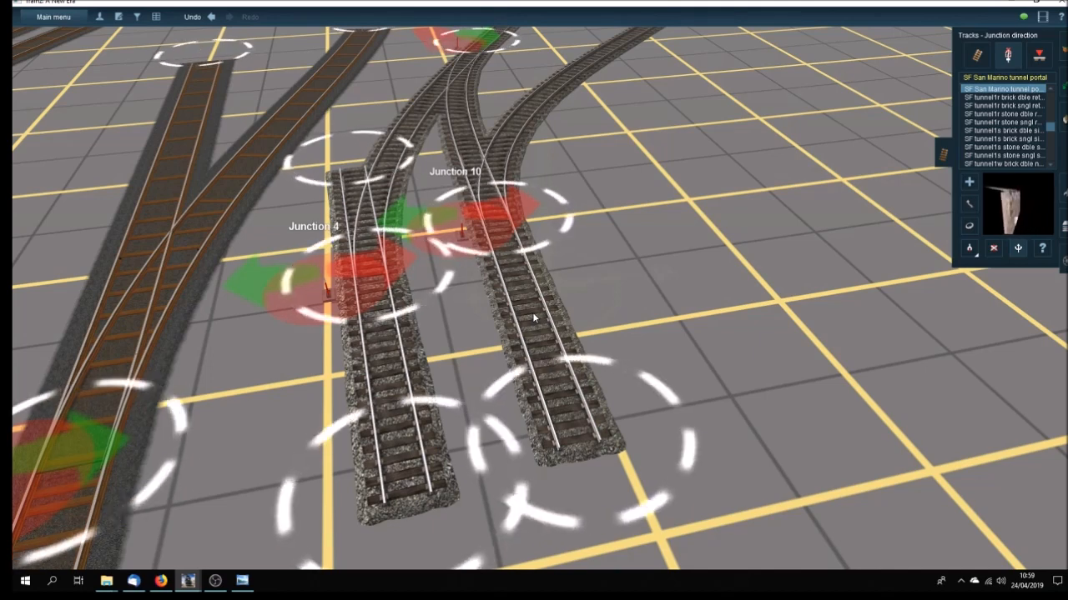
Step: Examine the whole layout from above and from all sides, comparing the paired broad gauge junctions with the single broad gauge and wood junctions
click(976, 56)
right_drag(734, 306, 560, 342)
scroll(561, 342, down, 3)
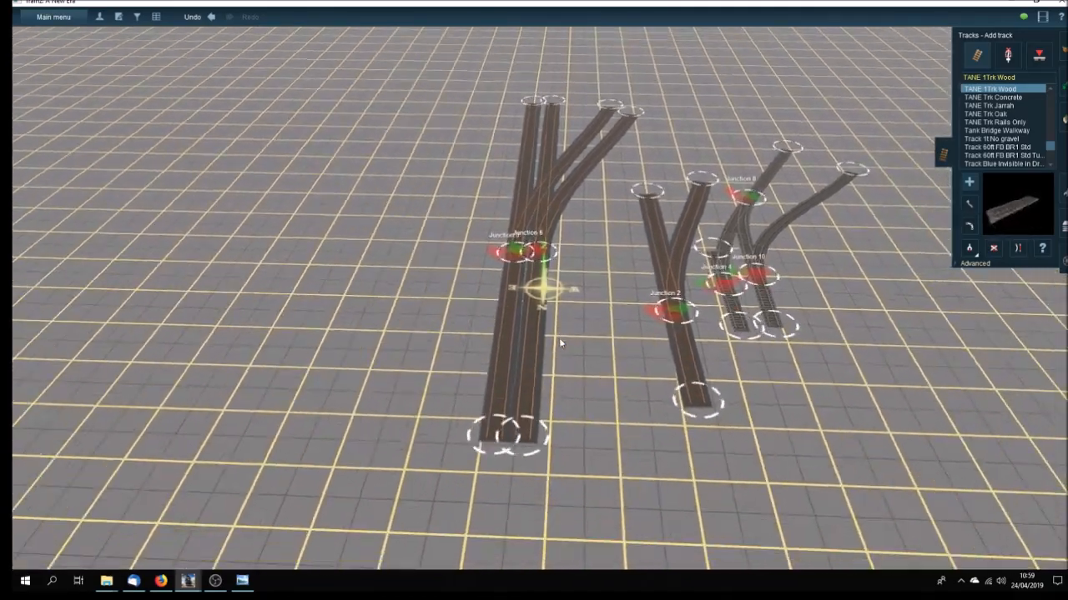
right_click(792, 357)
right_click(425, 229)
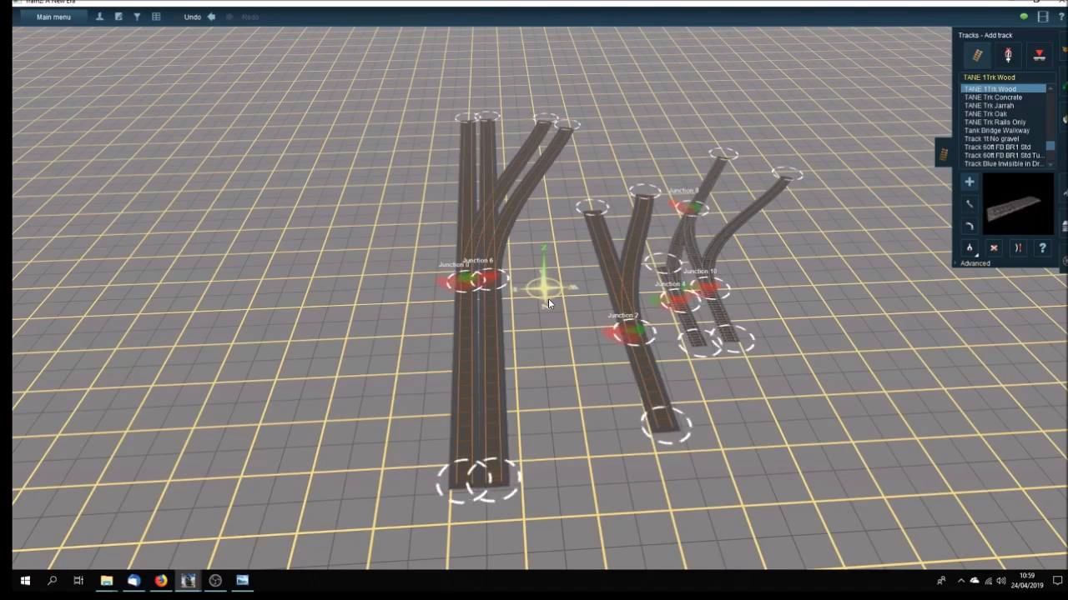
scroll(481, 290, up, 2)
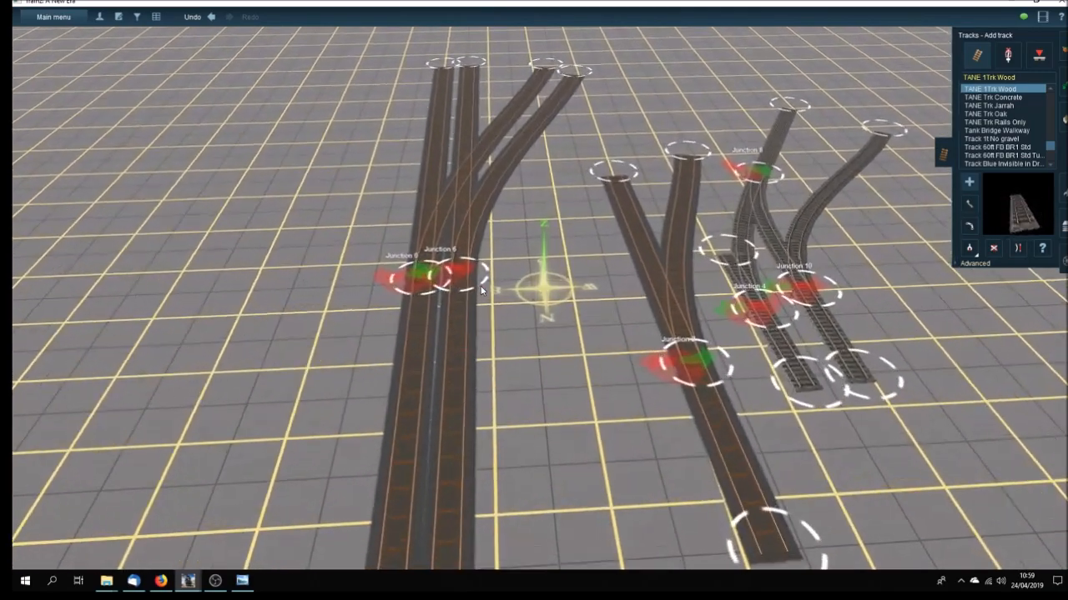
scroll(481, 286, up, 3)
scroll(480, 286, down, 5)
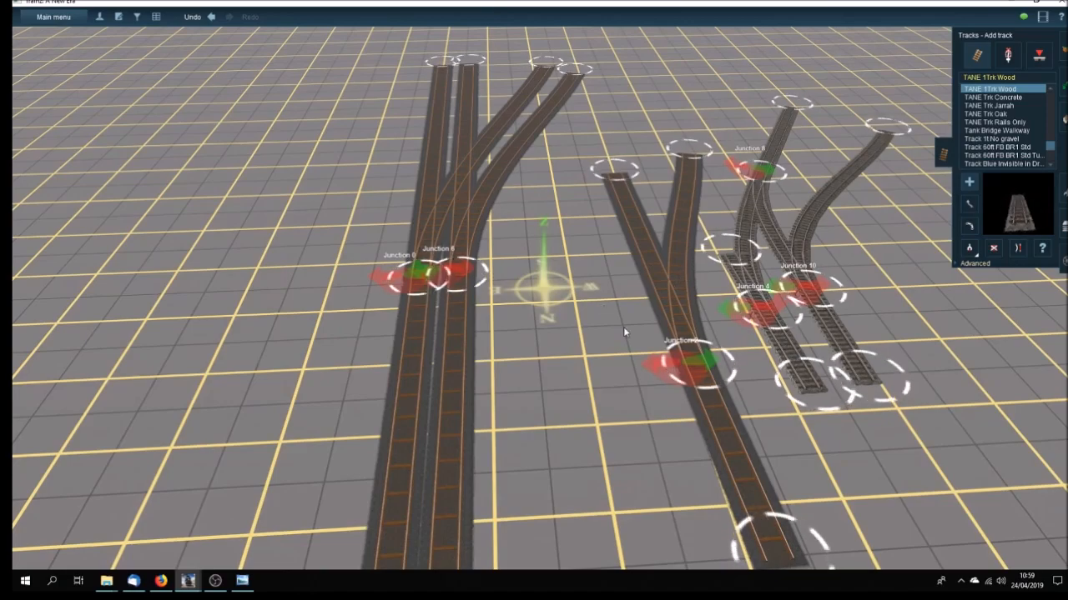
key(Left)
key(Down)
key(Left)
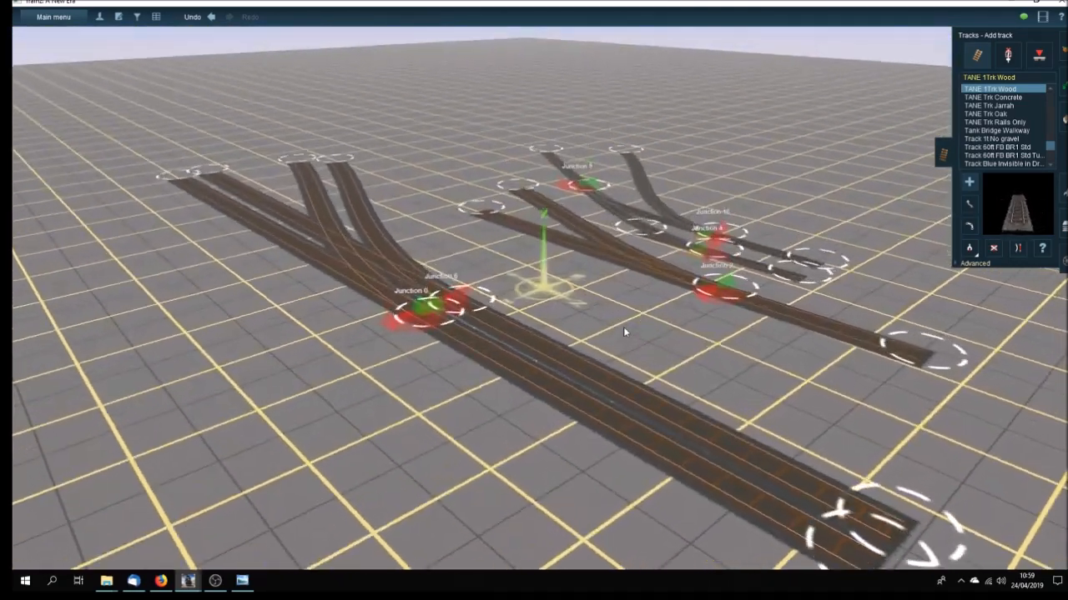
key(Left)
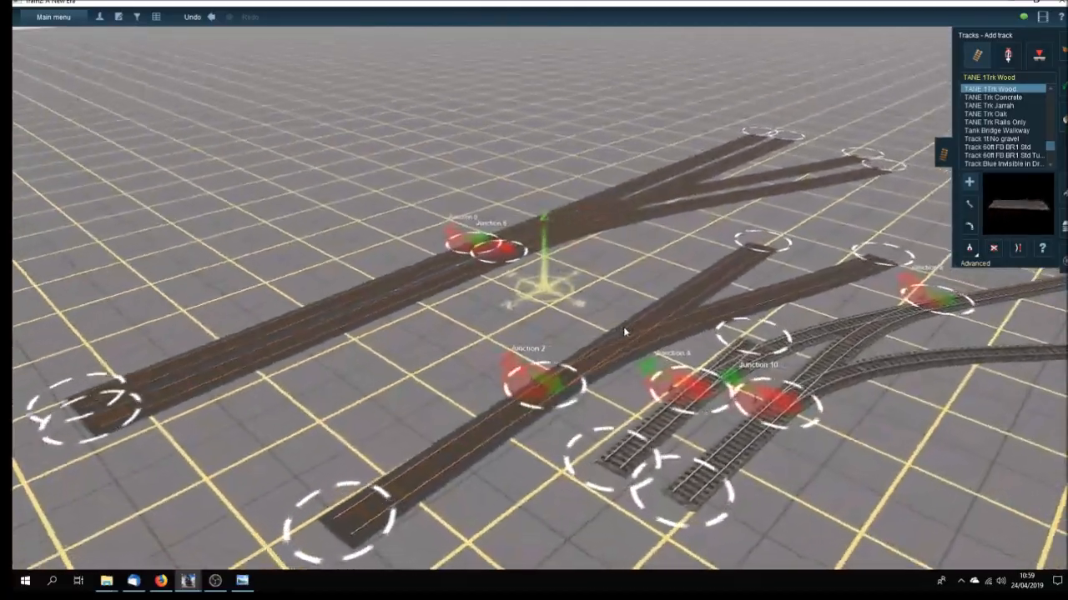
key(Left)
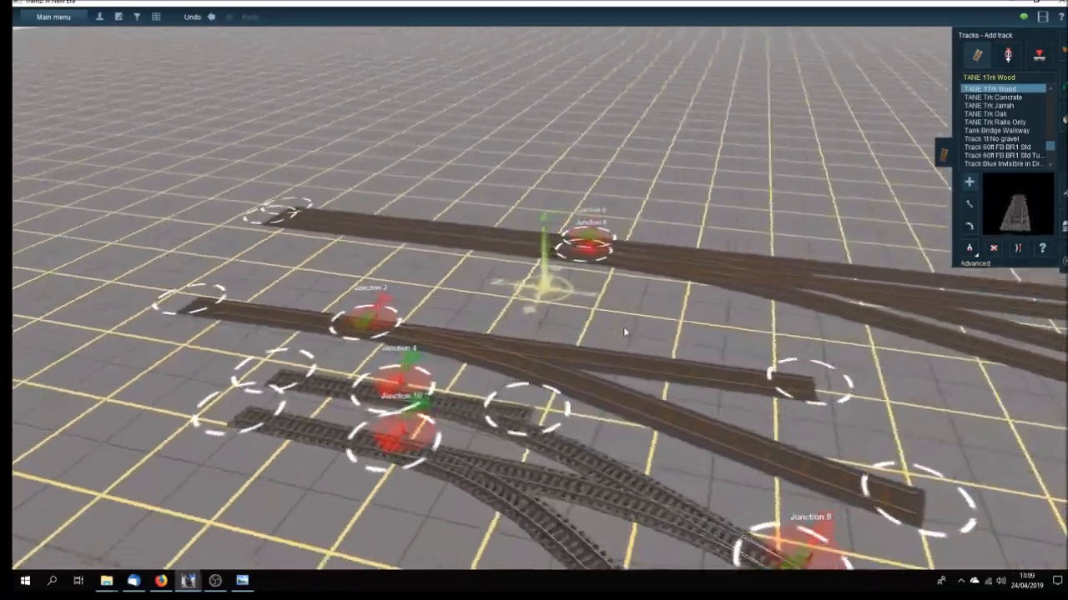
key(Left)
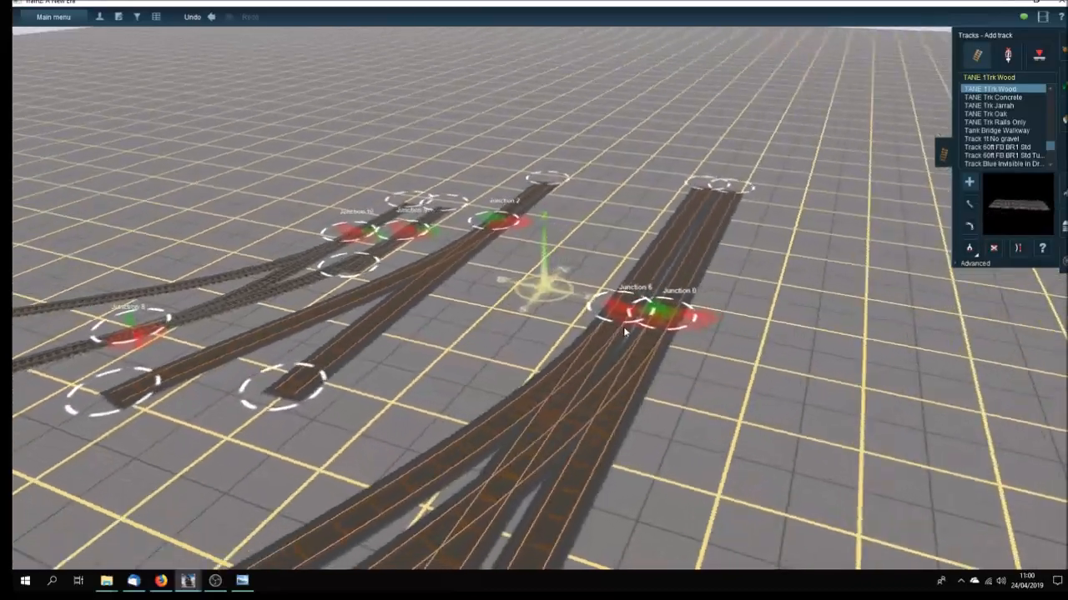
key(Left)
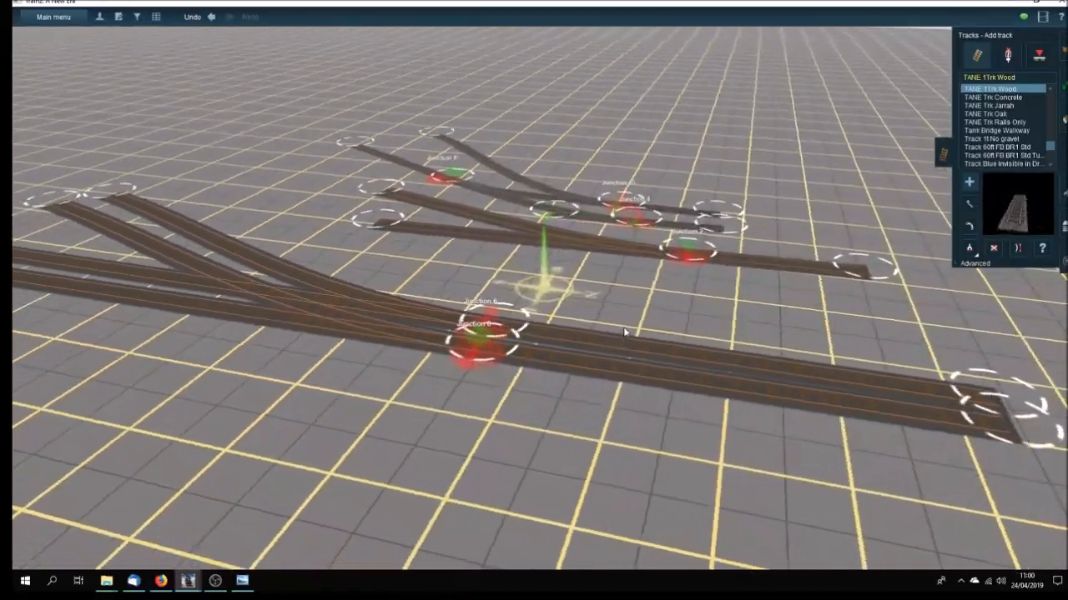